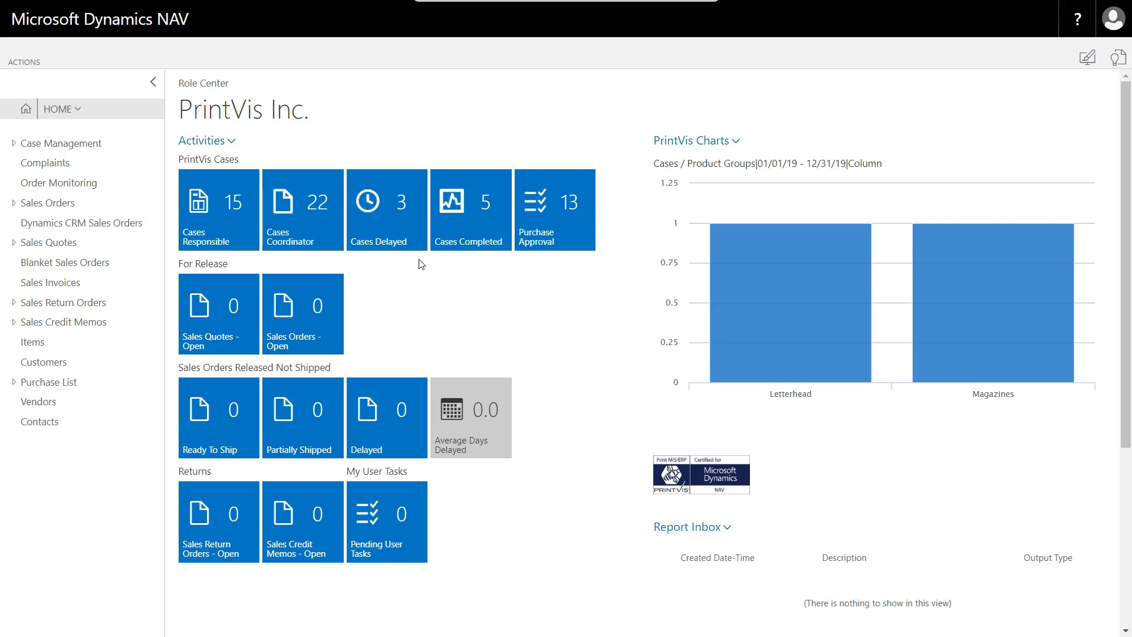
- Open case 226, Bond Magazine, select its version 4 job, and show the job management commands
left_click(312, 218)
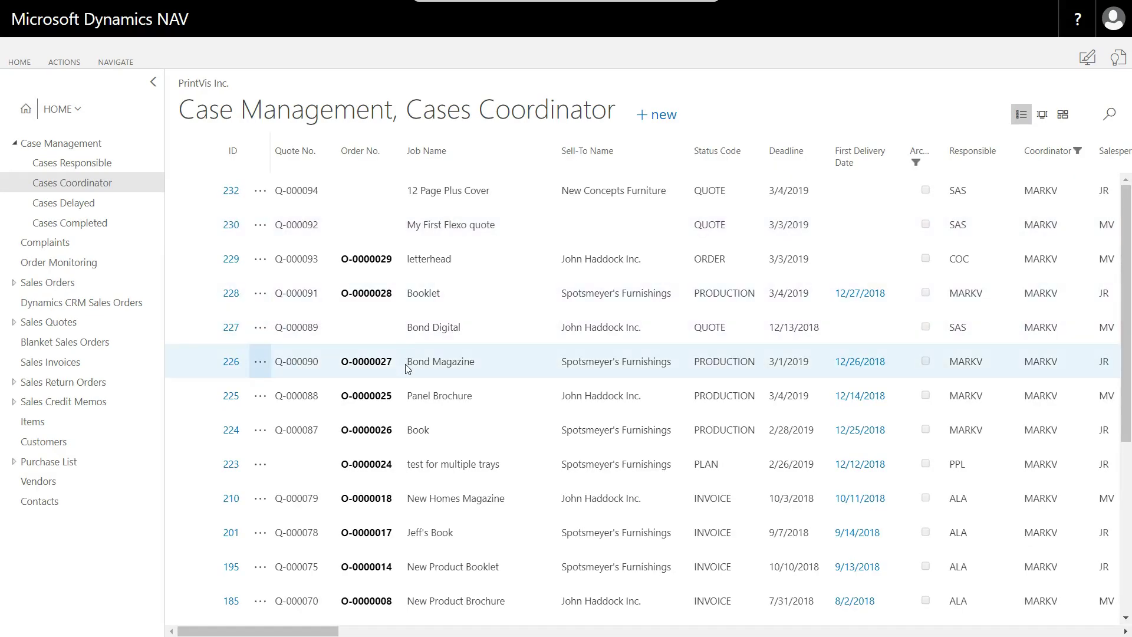
left_click(230, 367)
left_click(230, 366)
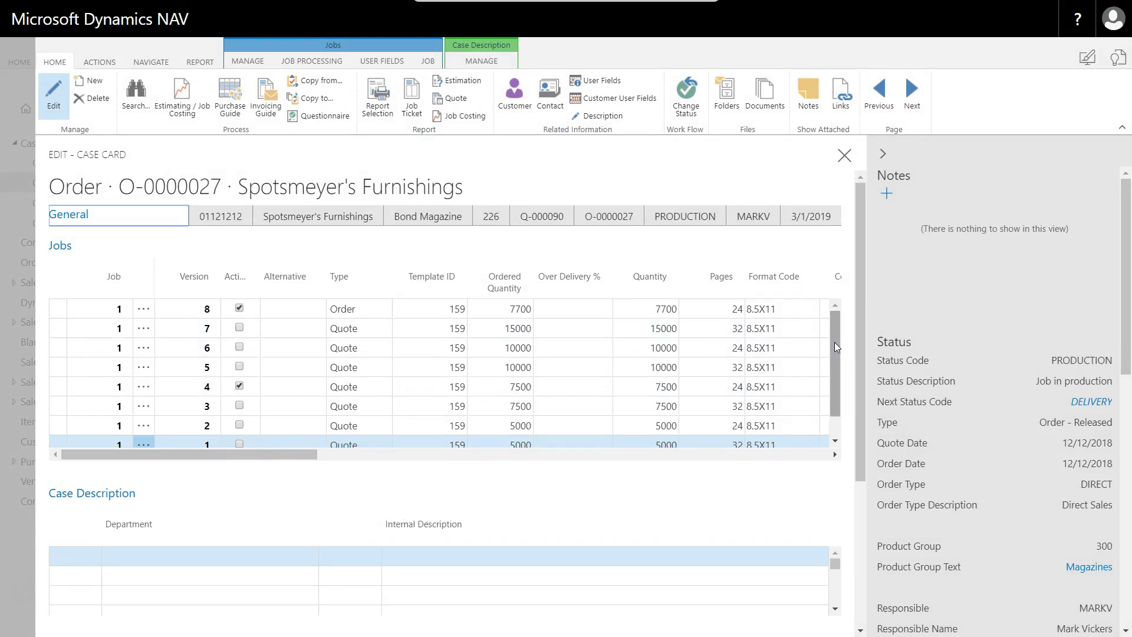
left_click_drag(833, 342, 831, 374)
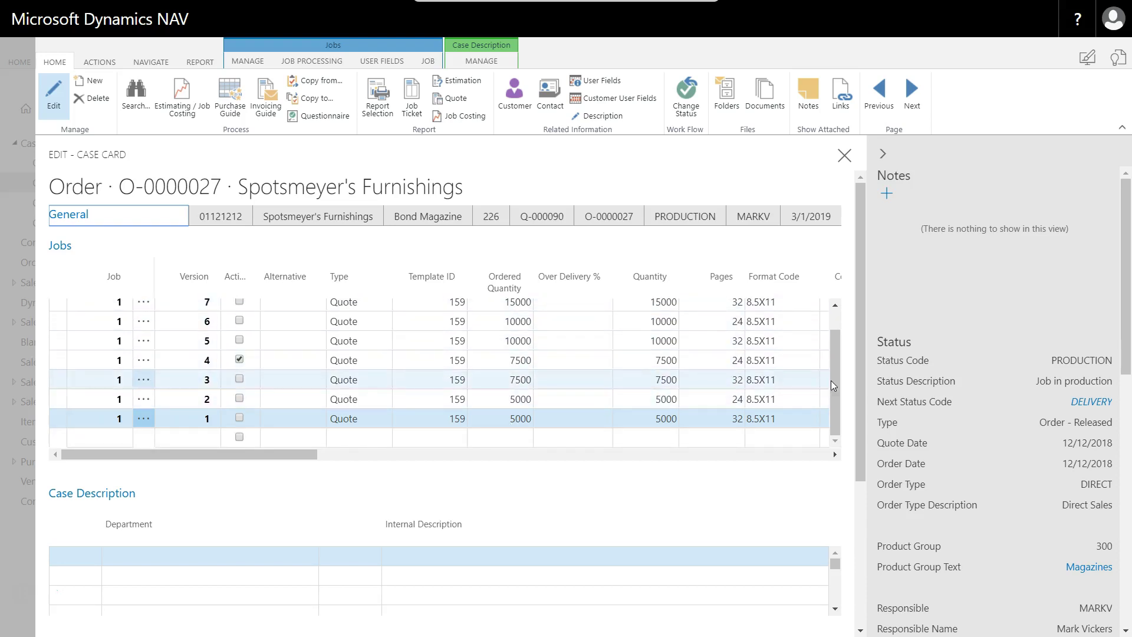
left_click_drag(833, 365, 830, 355)
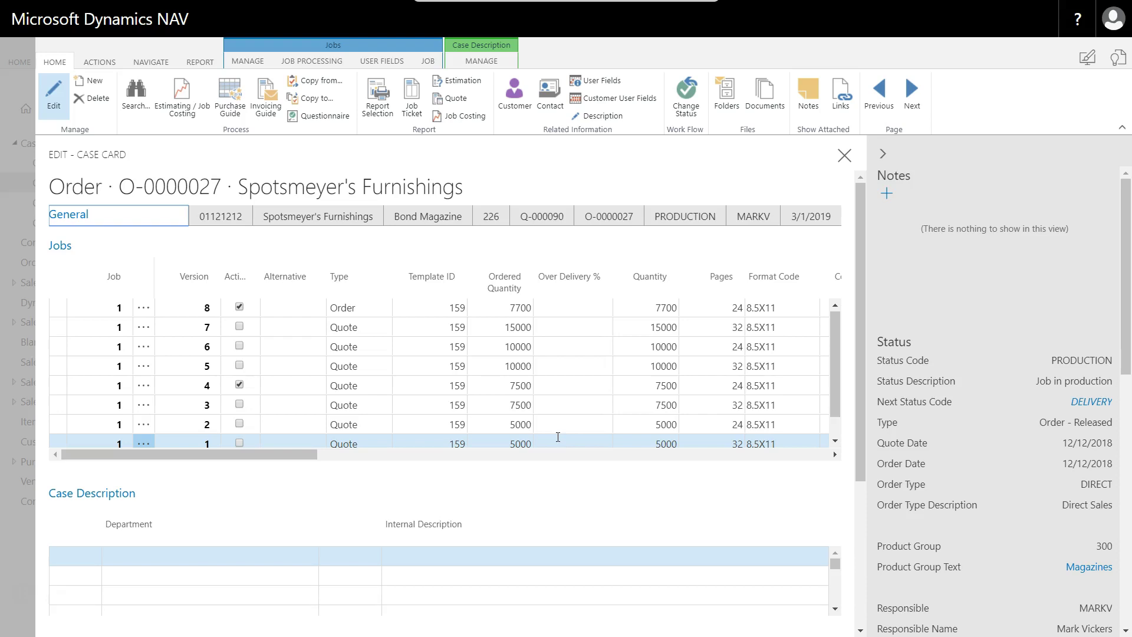
left_click(68, 386)
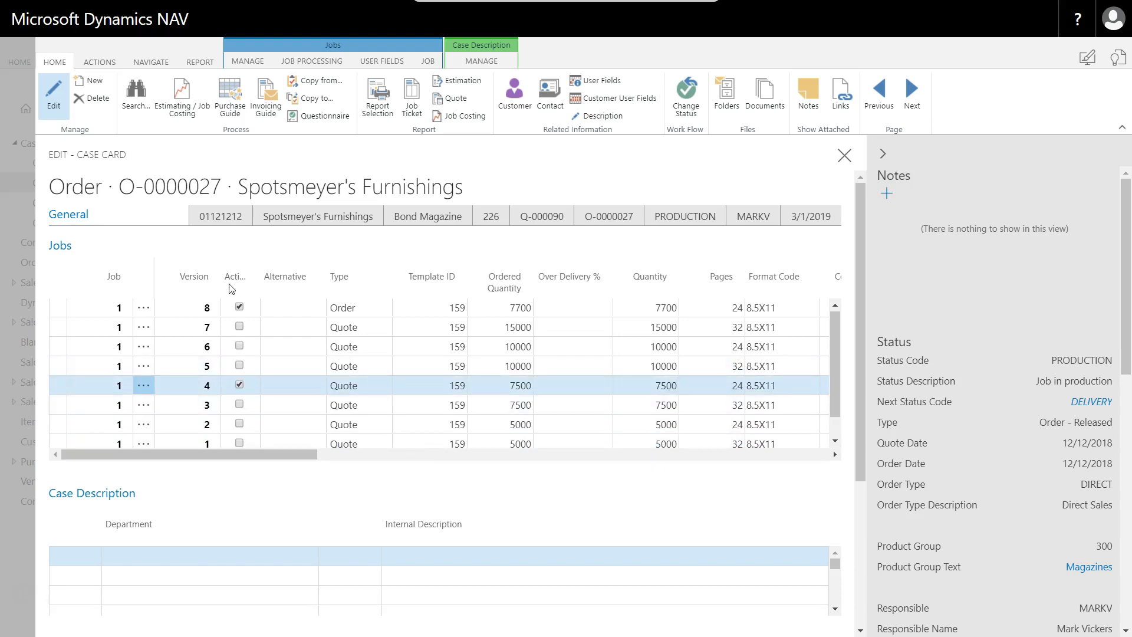
left_click(249, 59)
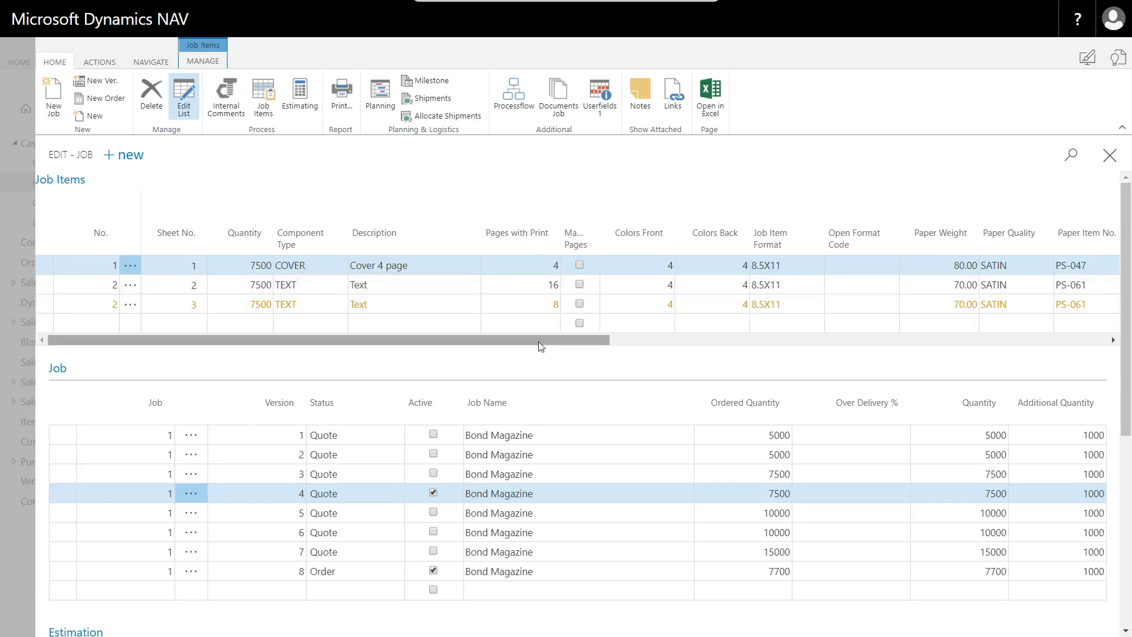
- Review the paper, units and signature columns of the version 4 cover and text job items
left_click_drag(539, 341, 760, 347)
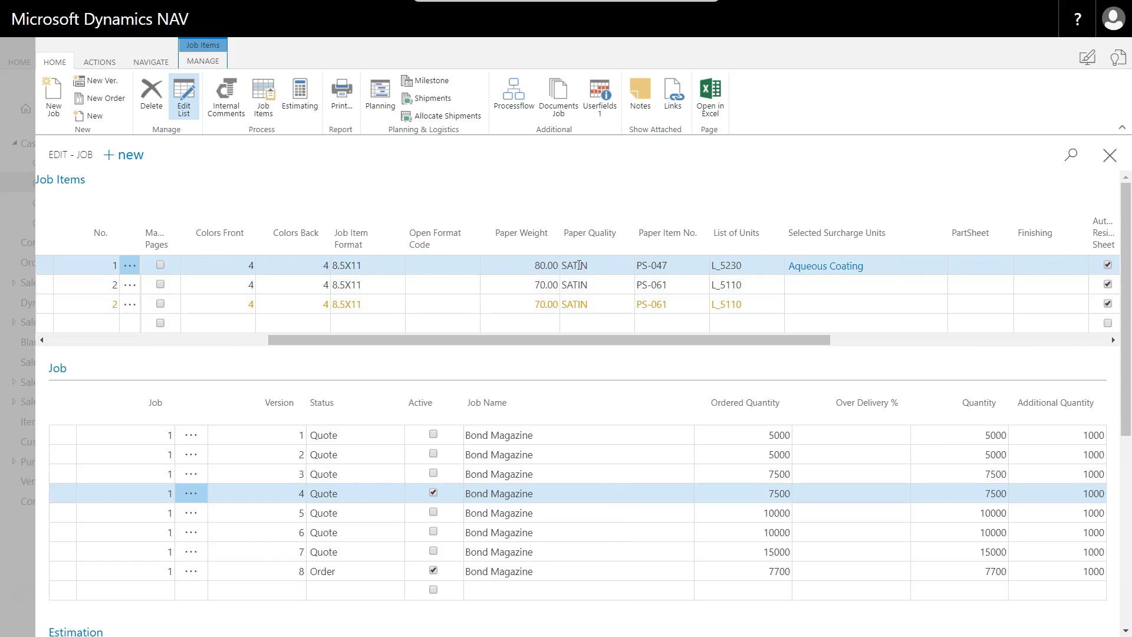
left_click_drag(718, 342, 834, 341)
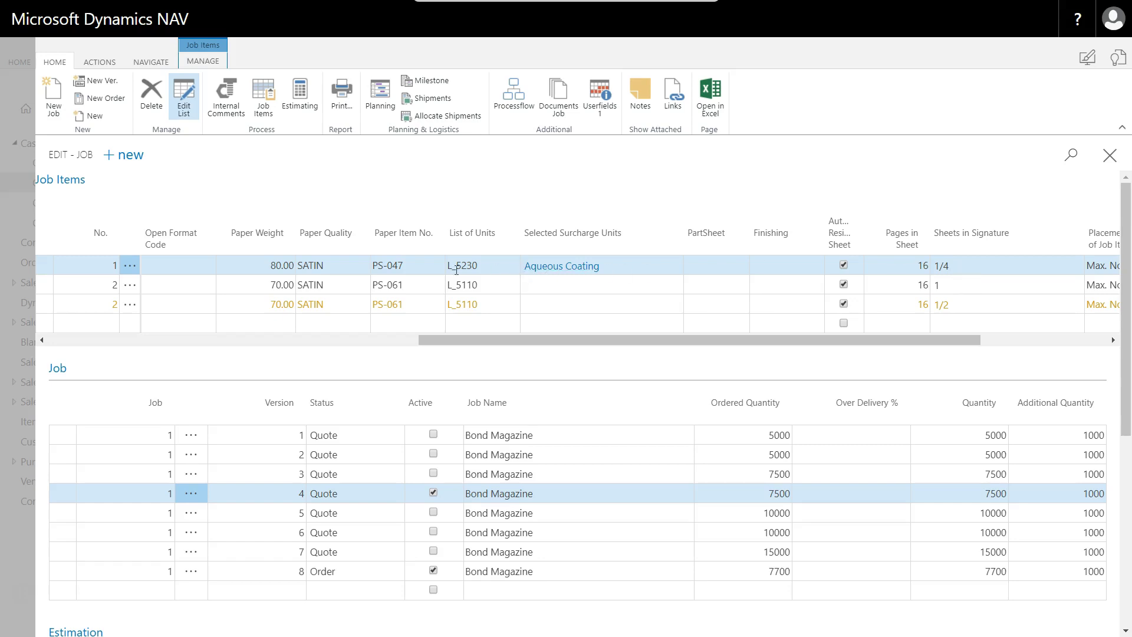
left_click_drag(521, 346, 143, 354)
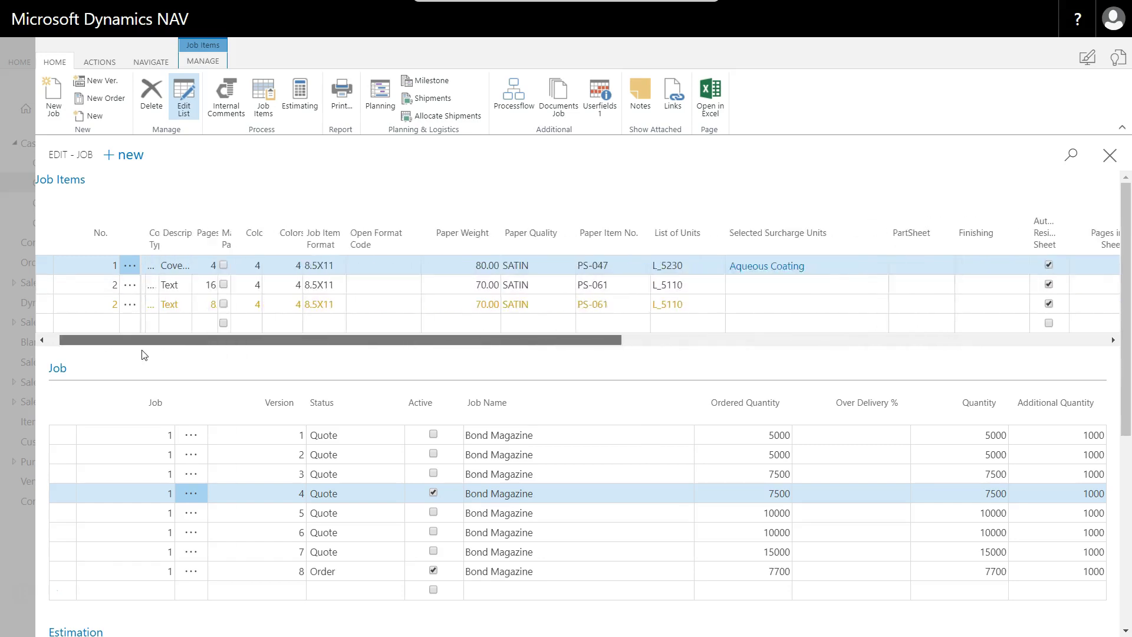
left_click(92, 287)
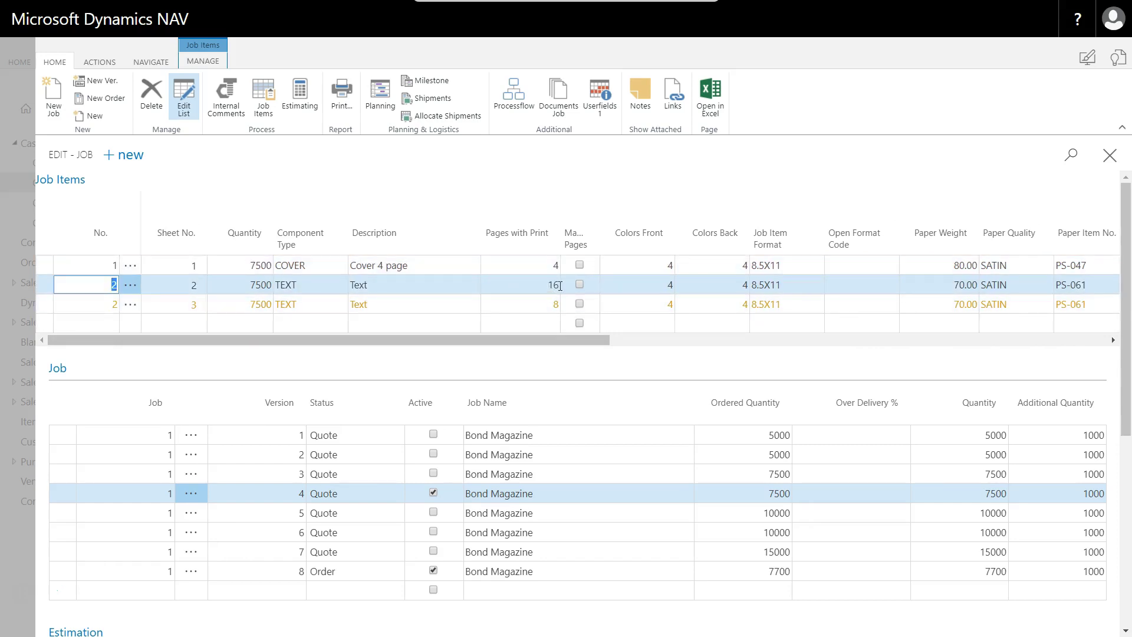
left_click_drag(546, 340, 854, 340)
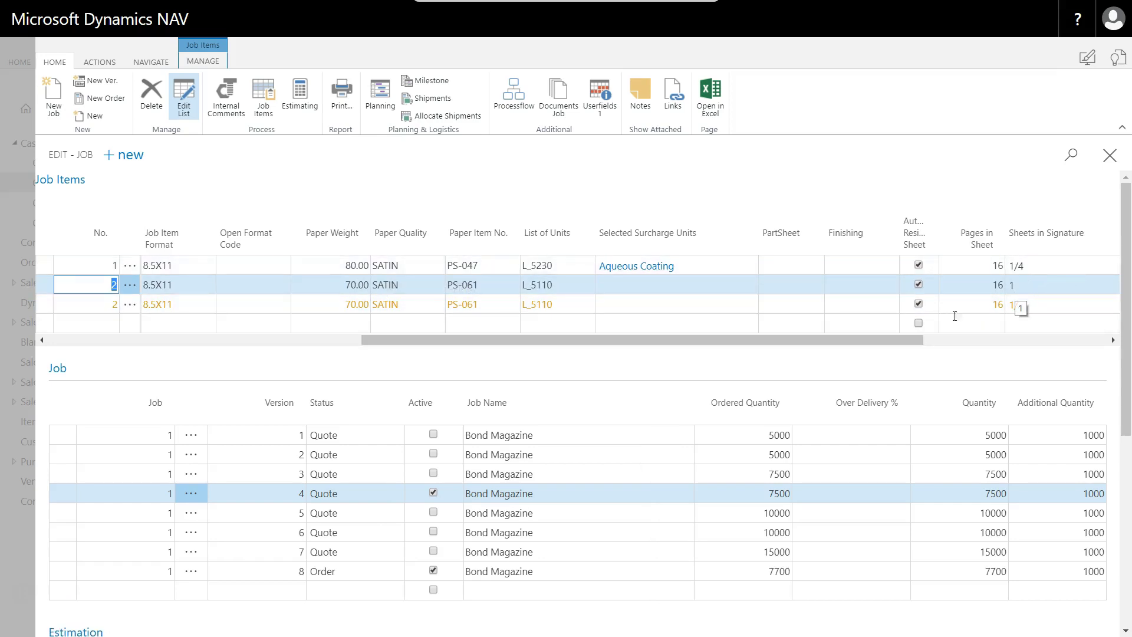
left_click_drag(855, 342, 331, 374)
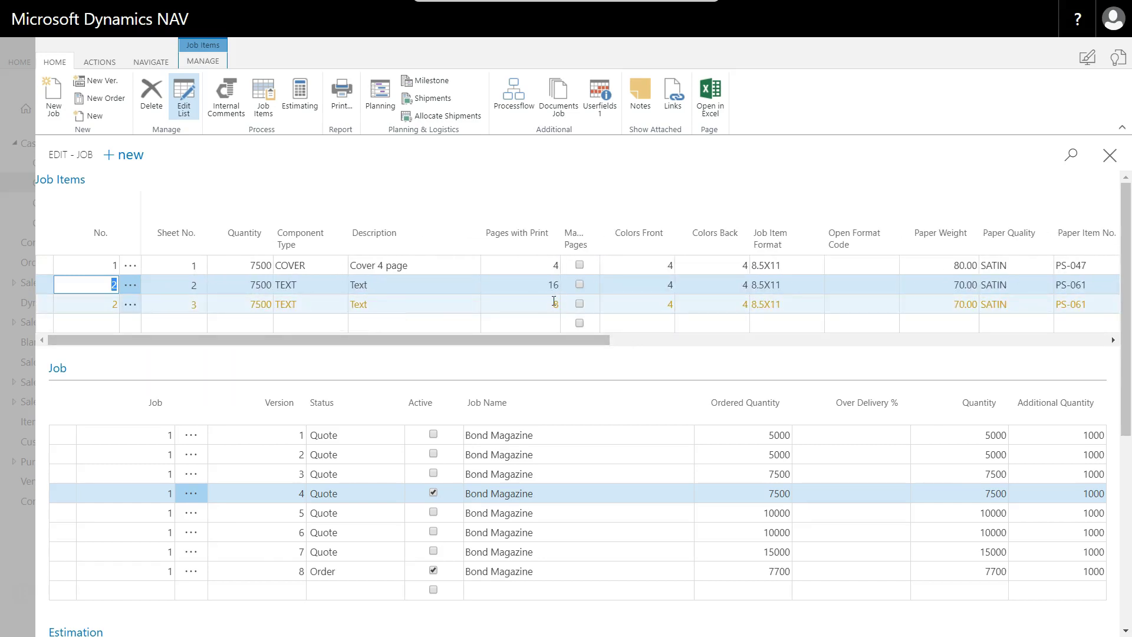
left_click_drag(544, 338, 938, 335)
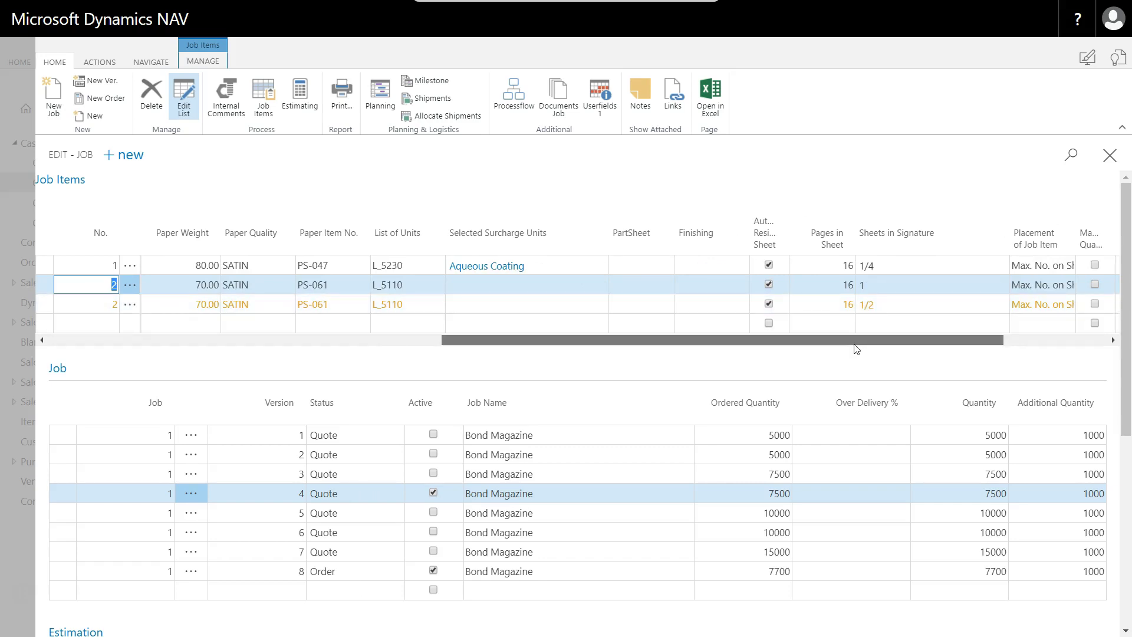
left_click_drag(856, 349, 142, 351)
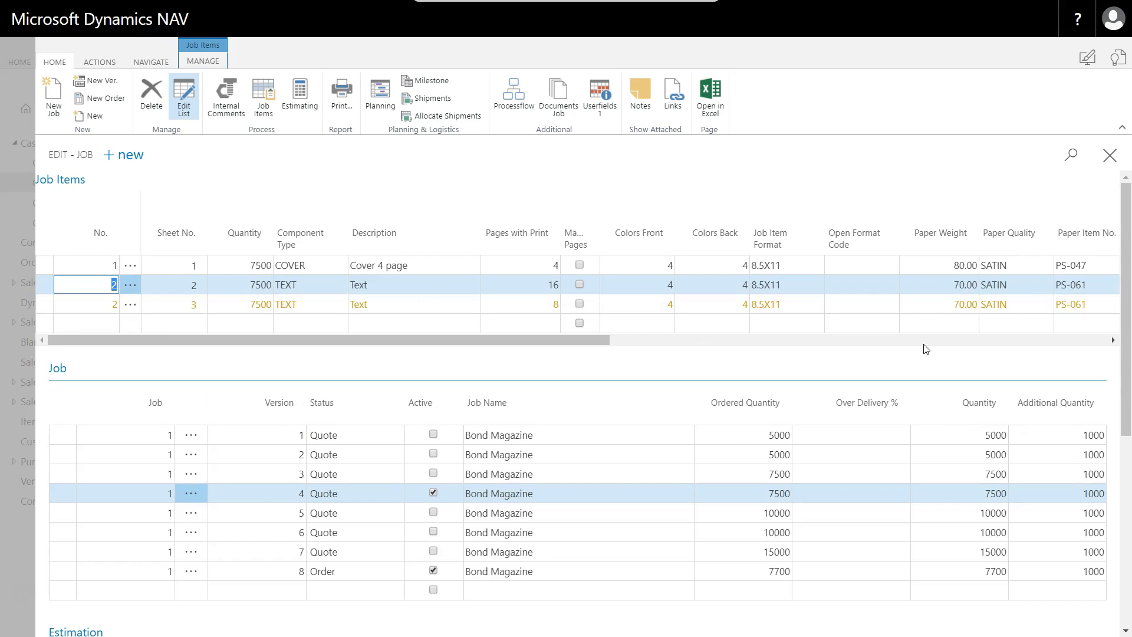
- Collapse the job versions grid so the estimation totals show
left_click(59, 370)
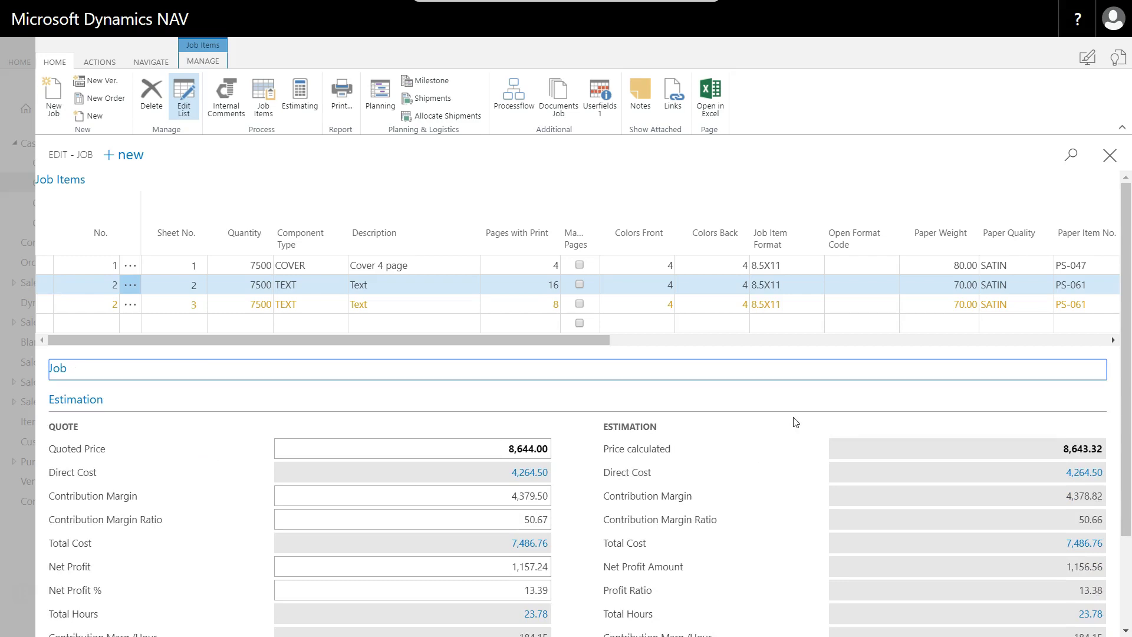
scroll(796, 423, "down", 2)
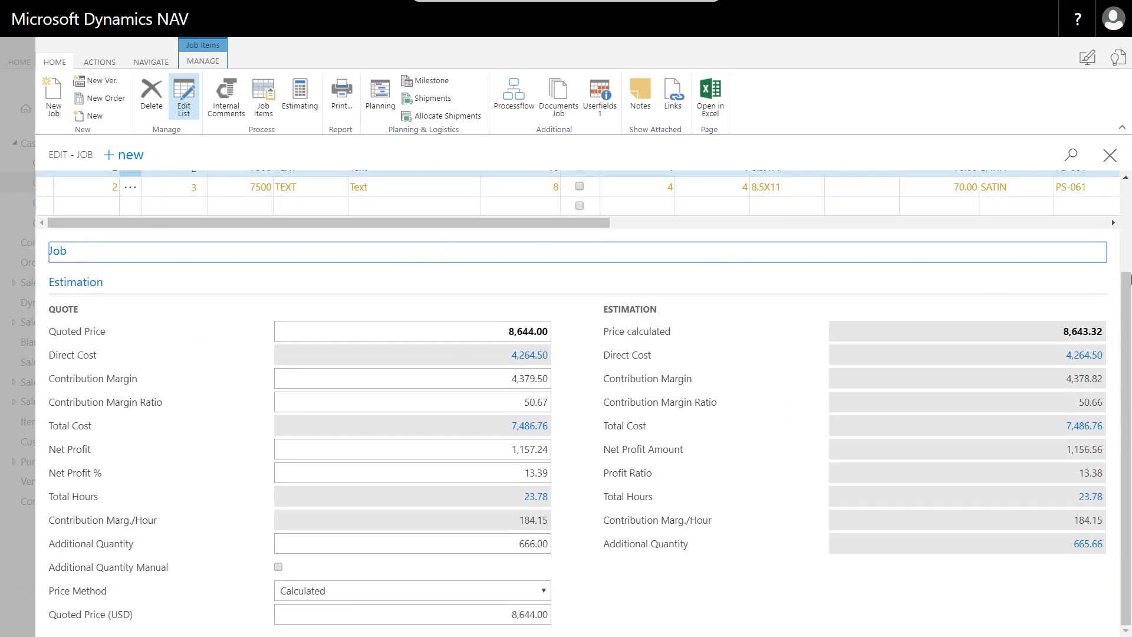
scroll(1128, 311, "up", 2)
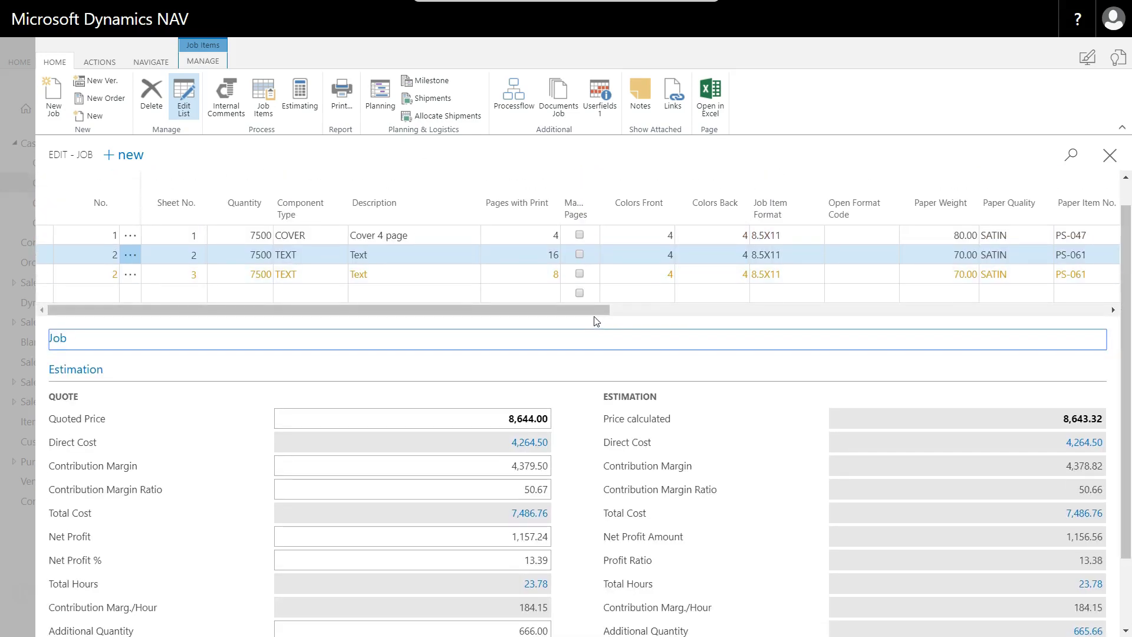
- Check the press units without changes: KBA Rapida 105 for the cover, Speedmaster XL 165 (L_5110) for the text
left_click(768, 311)
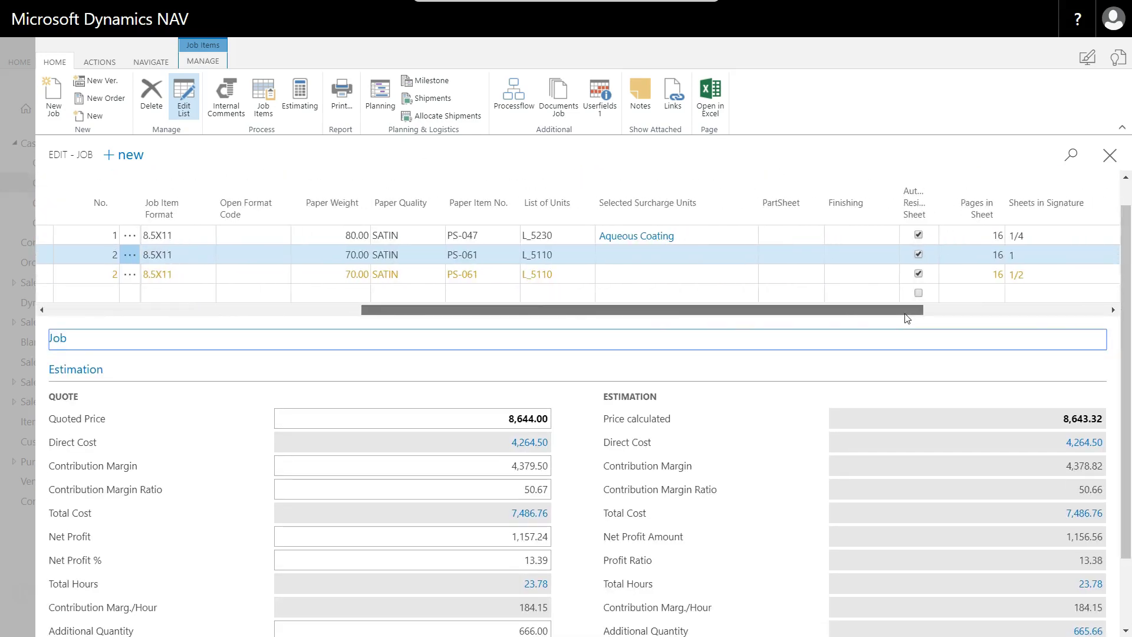
left_click(585, 236)
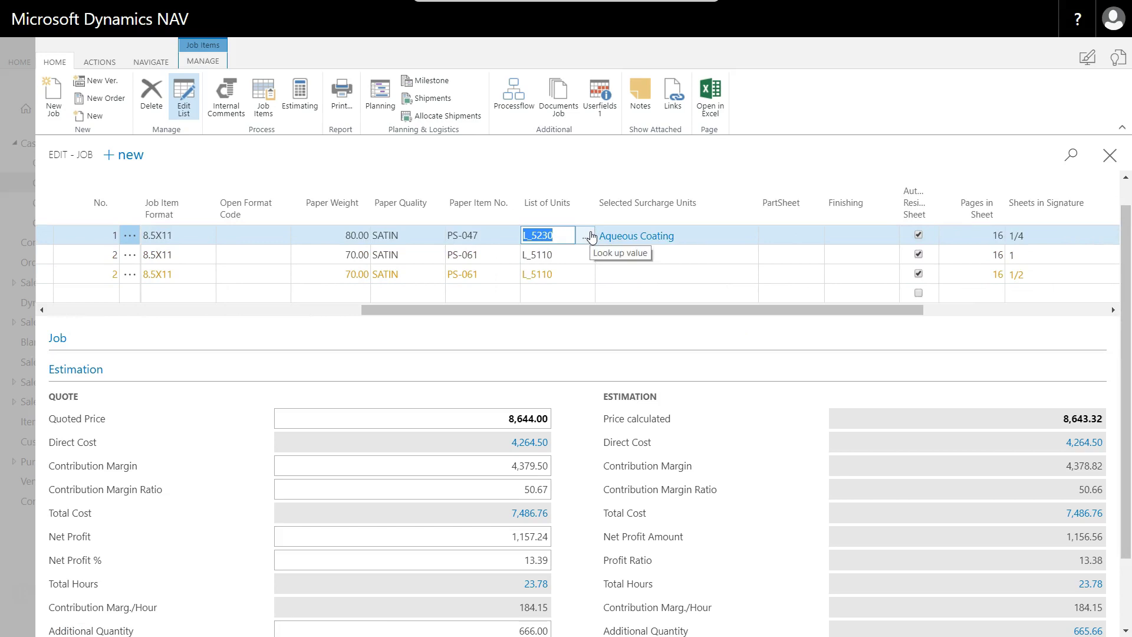
left_click(569, 238)
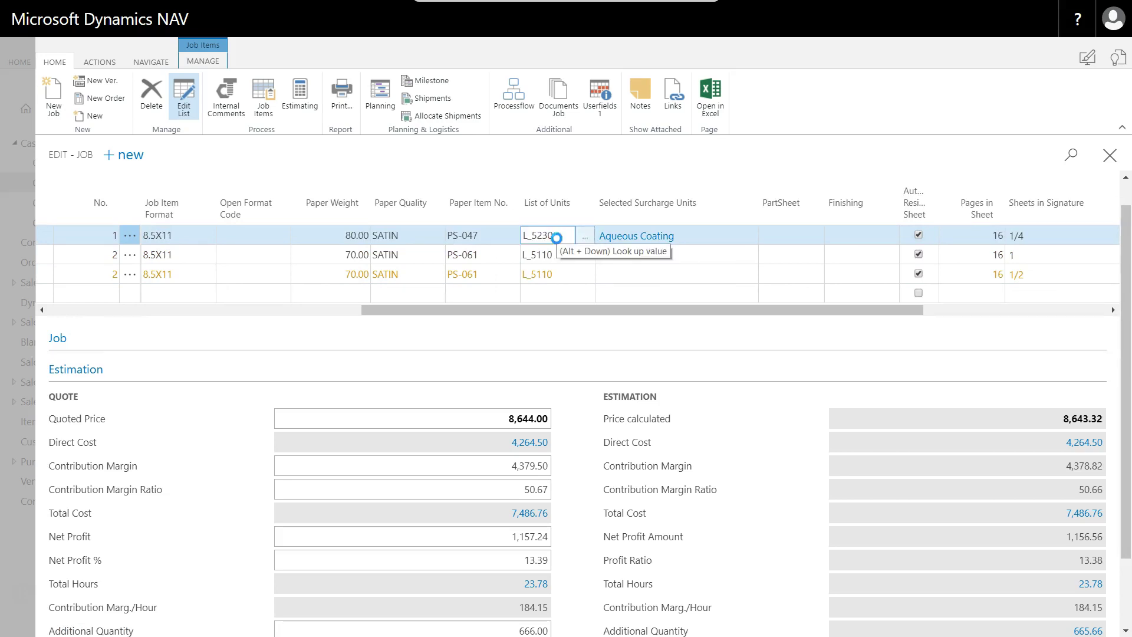
left_click(585, 235)
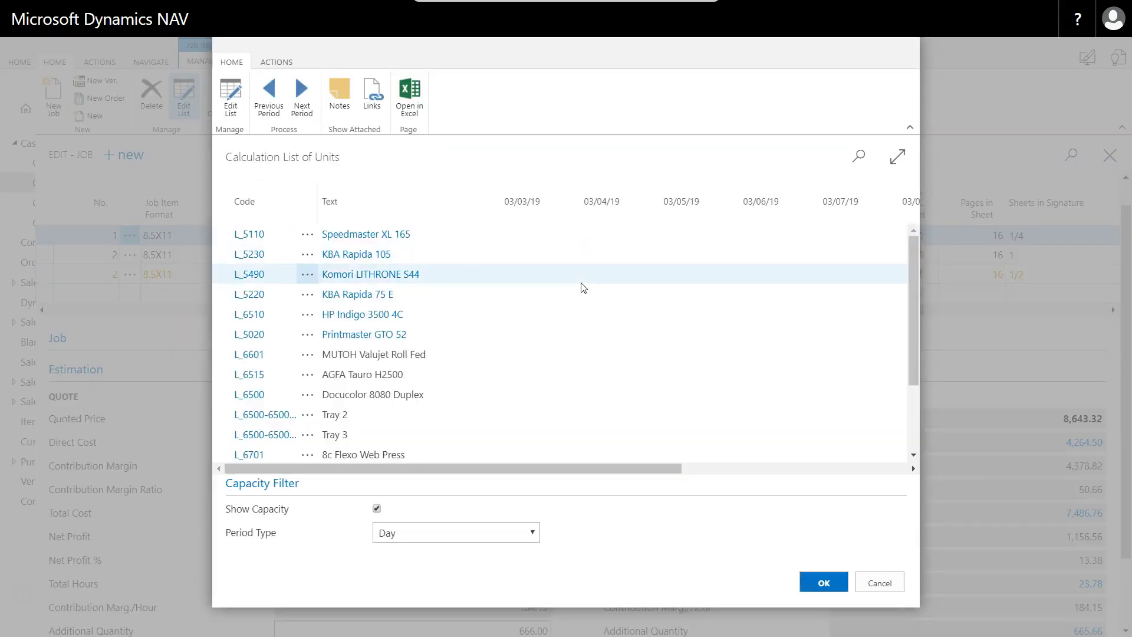
left_click(446, 258)
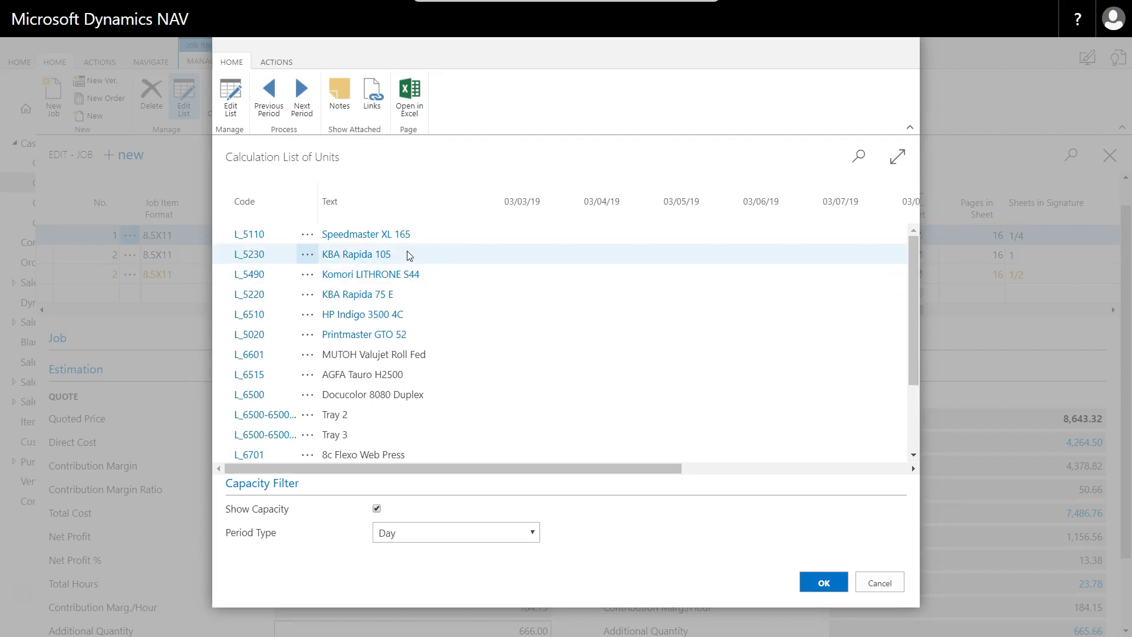
left_click(897, 581)
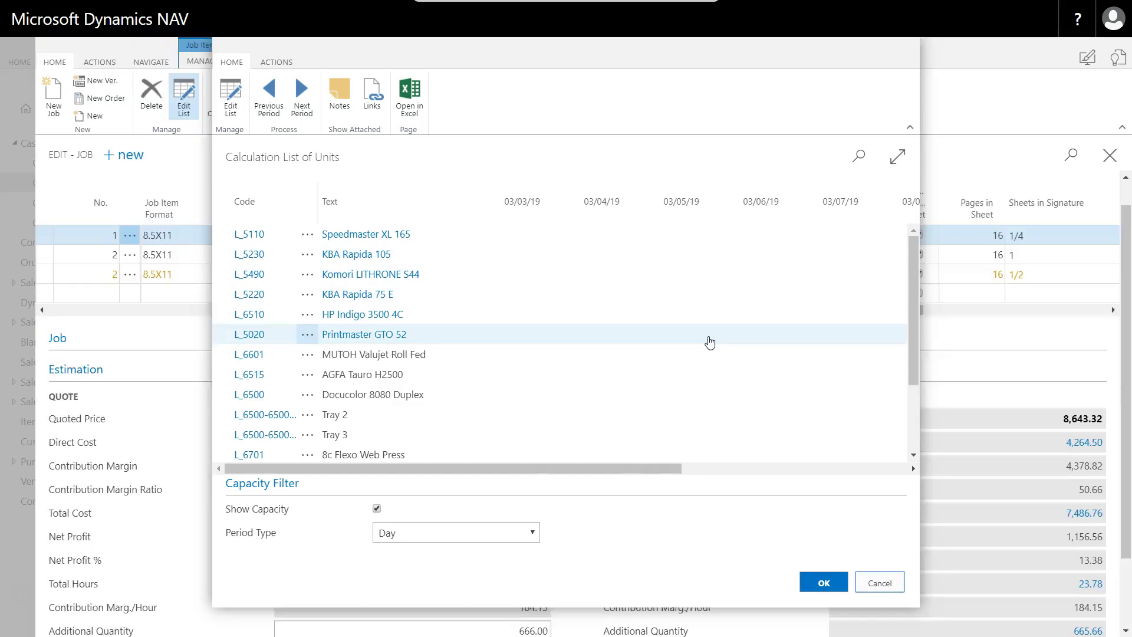
left_click(589, 287)
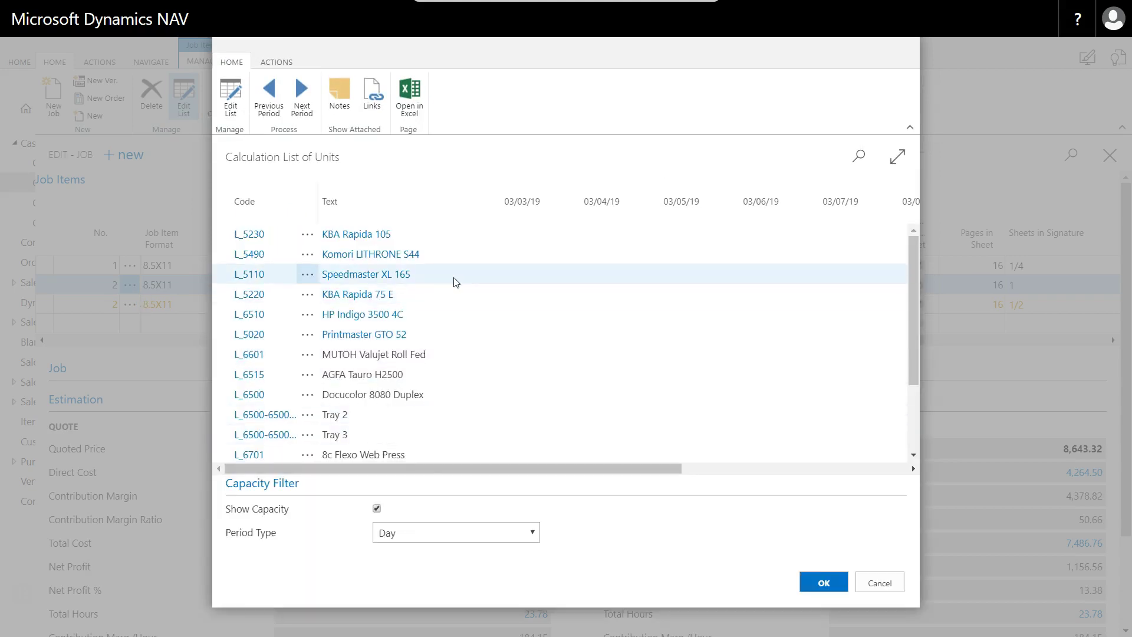
left_click(869, 575)
left_click_drag(641, 340, 263, 342)
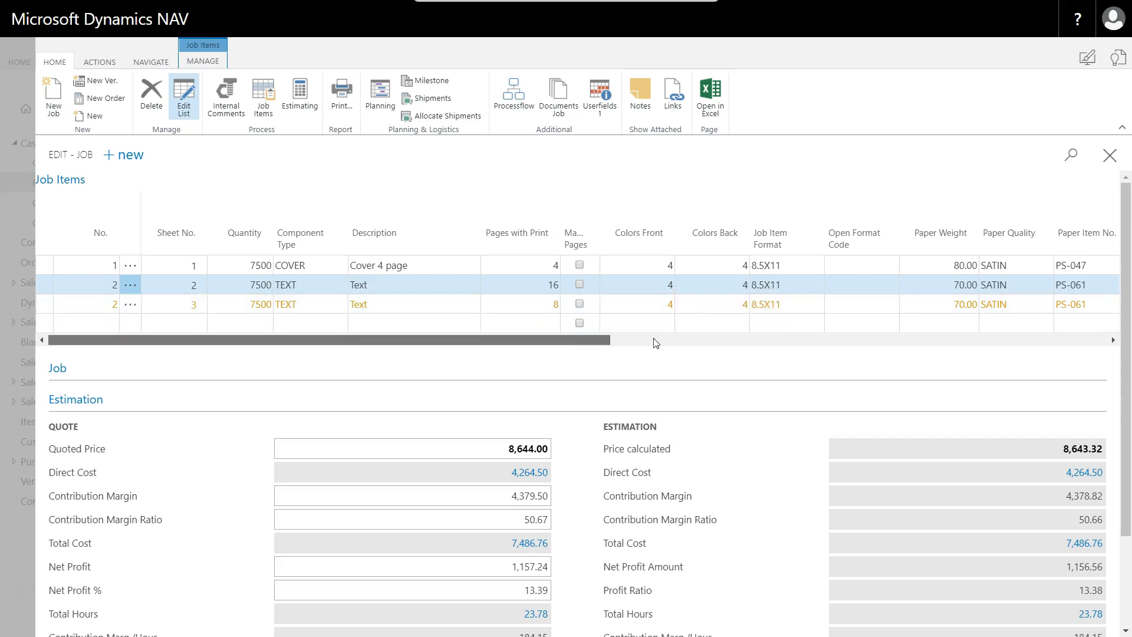
left_click_drag(561, 346, 267, 334)
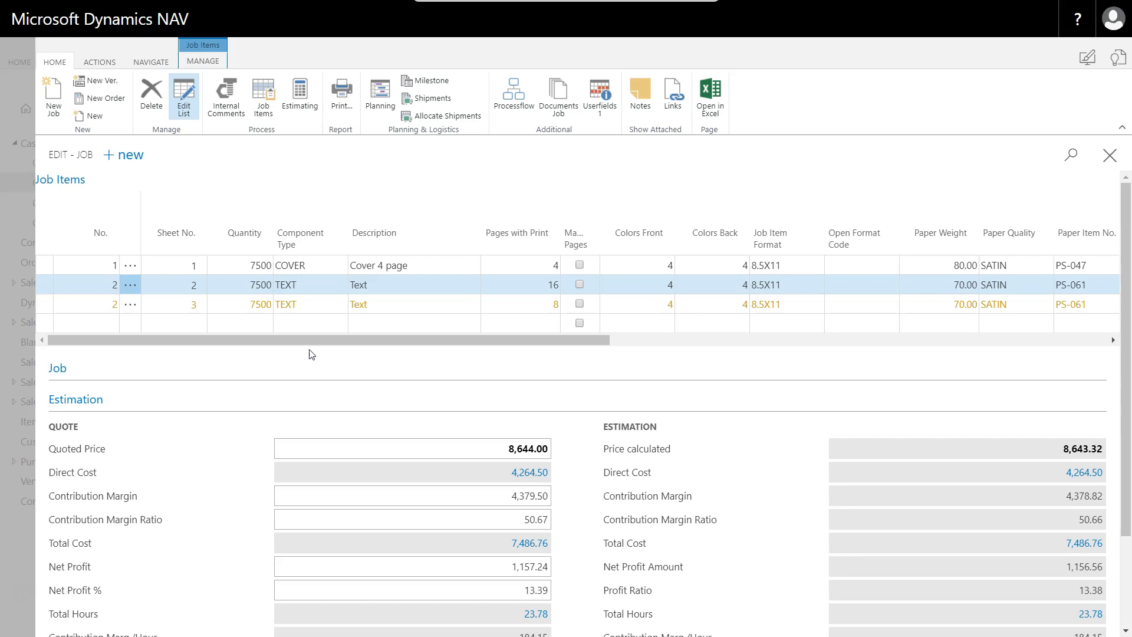
left_click(203, 60)
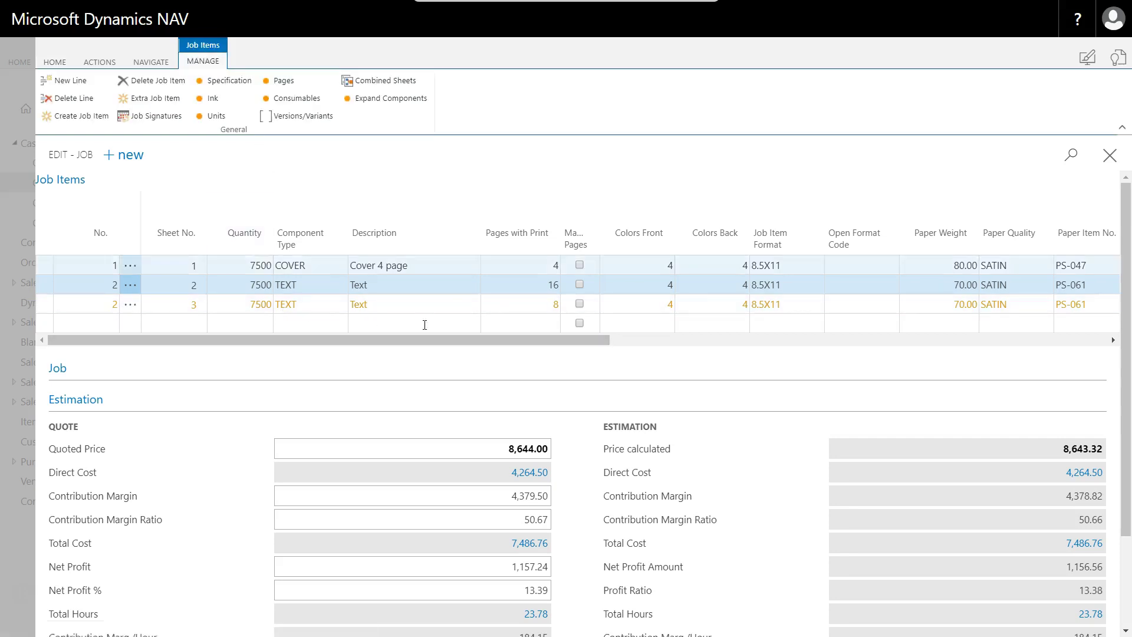
left_click(445, 263)
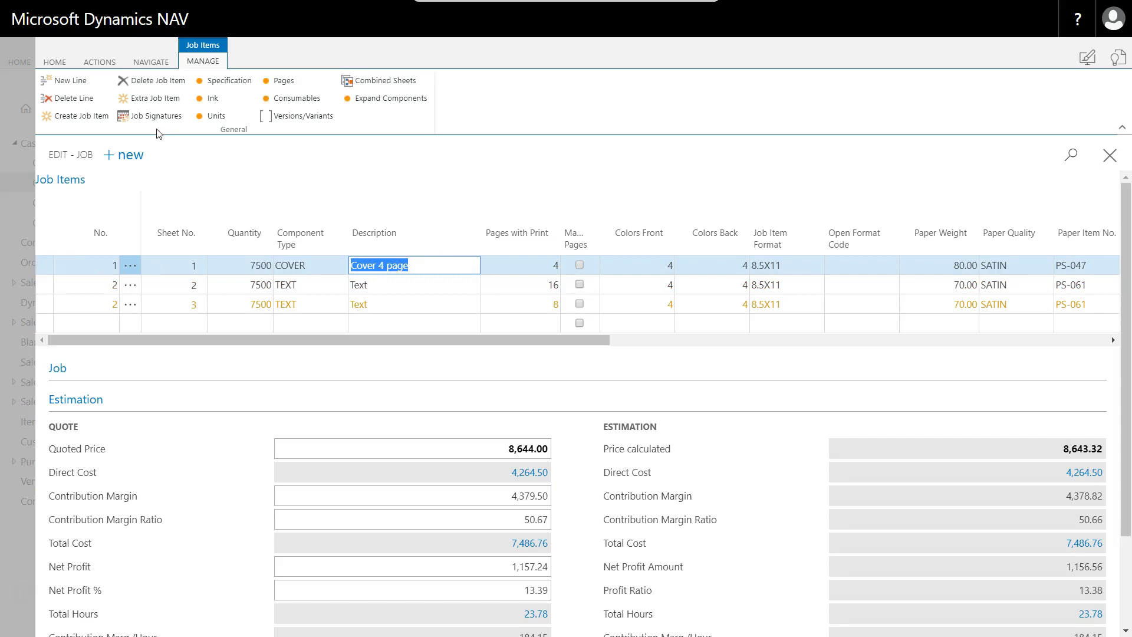
left_click(229, 80)
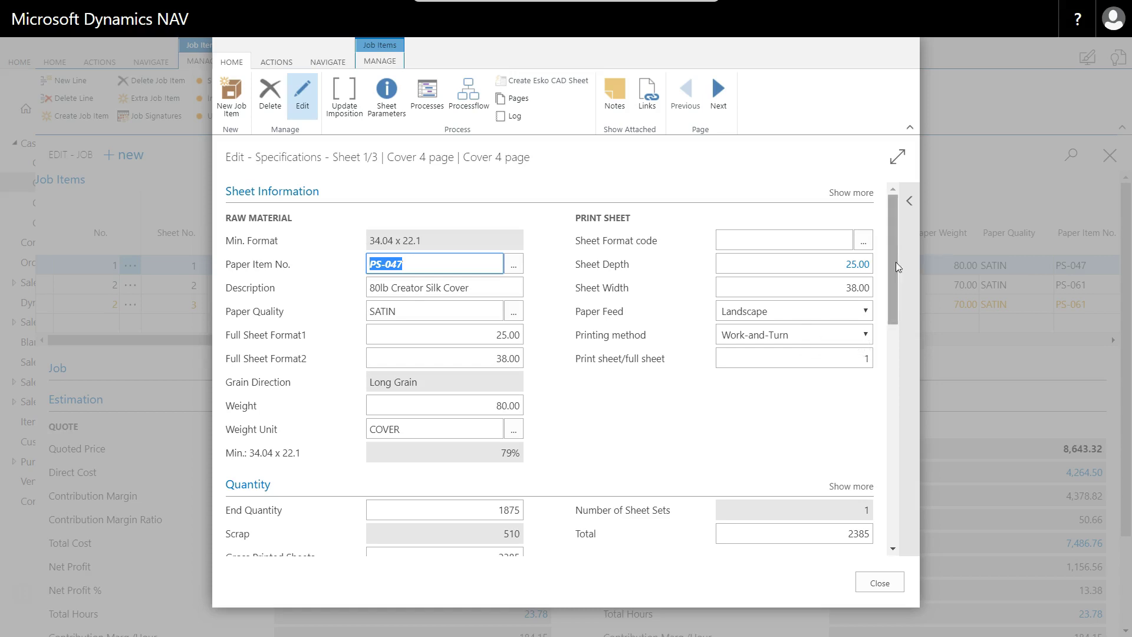
left_click_drag(892, 265, 896, 356)
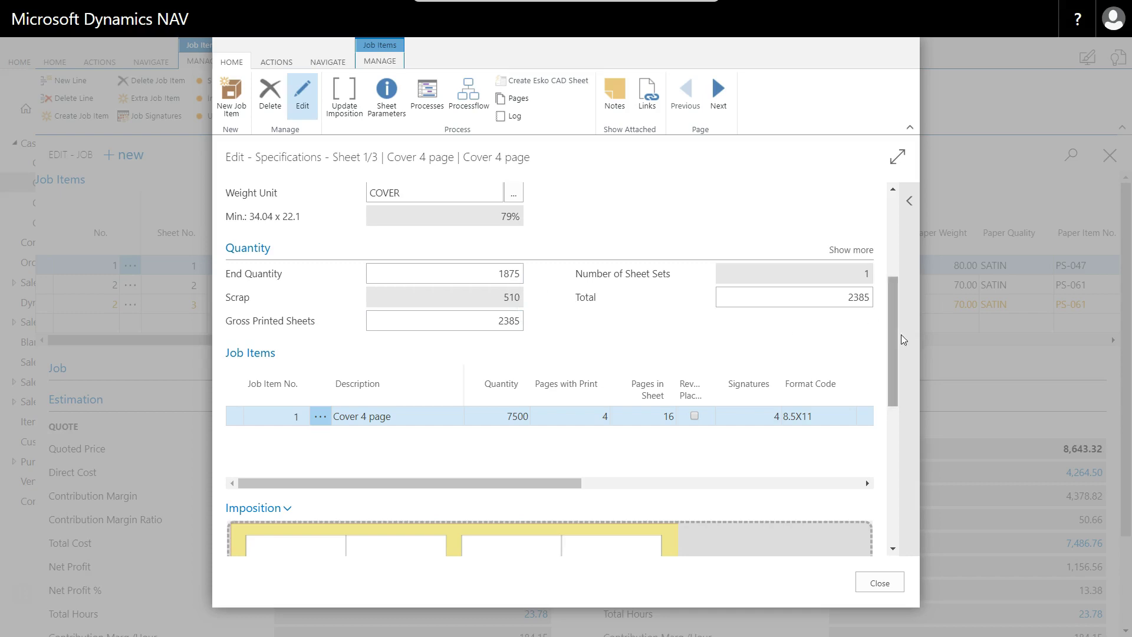
left_click_drag(900, 387, 899, 391)
scroll(899, 391, "down", 3)
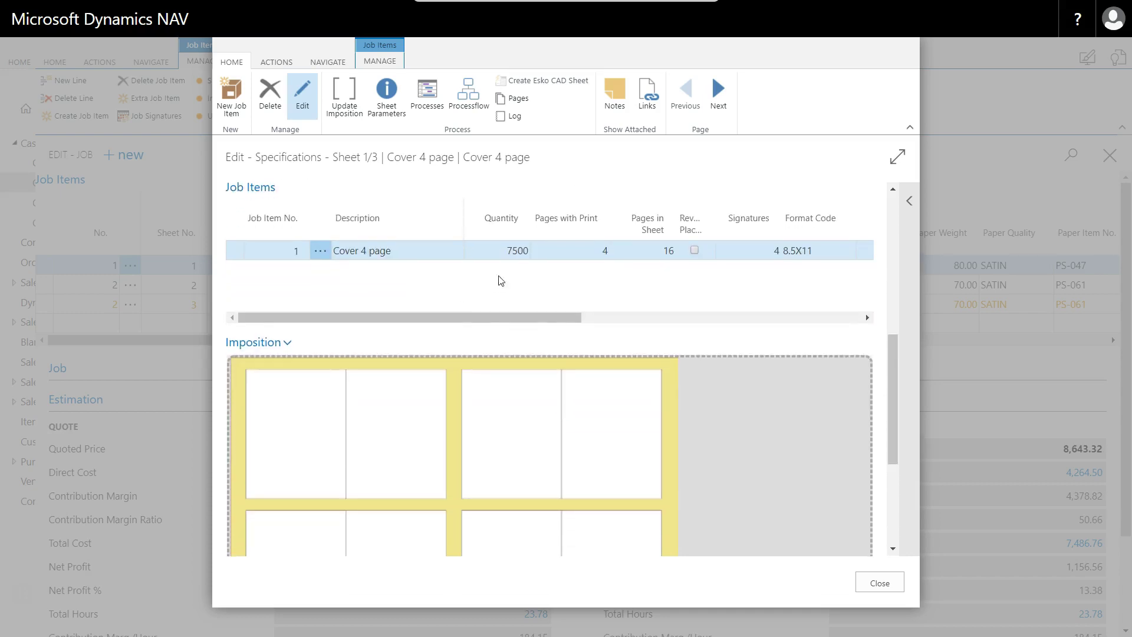
left_click_drag(889, 383, 891, 426)
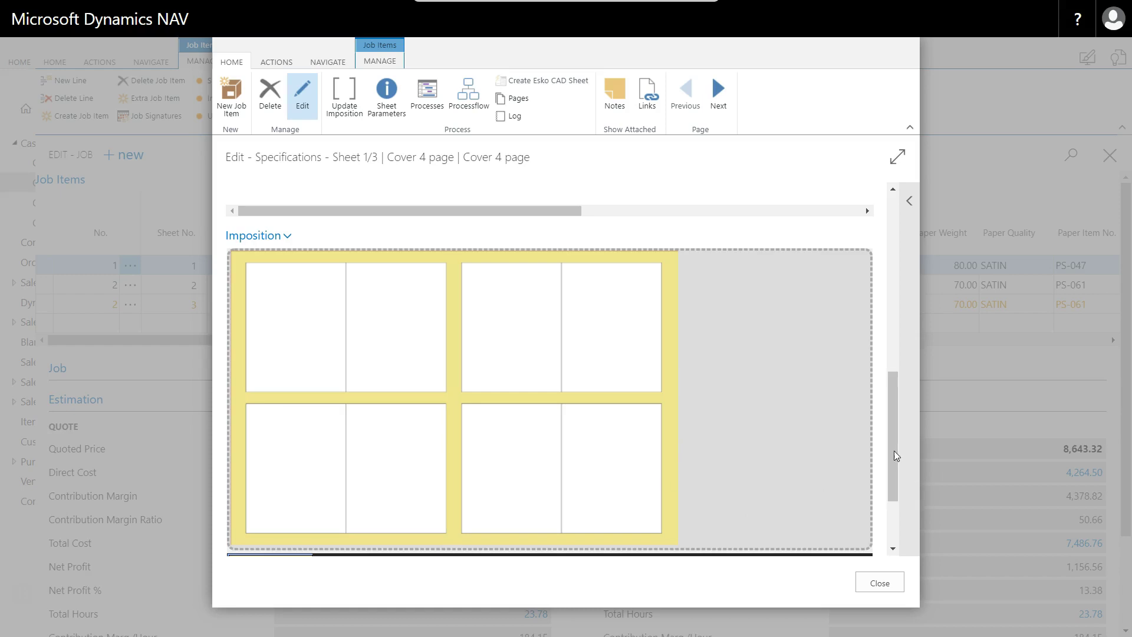
left_click_drag(895, 452, 723, 564)
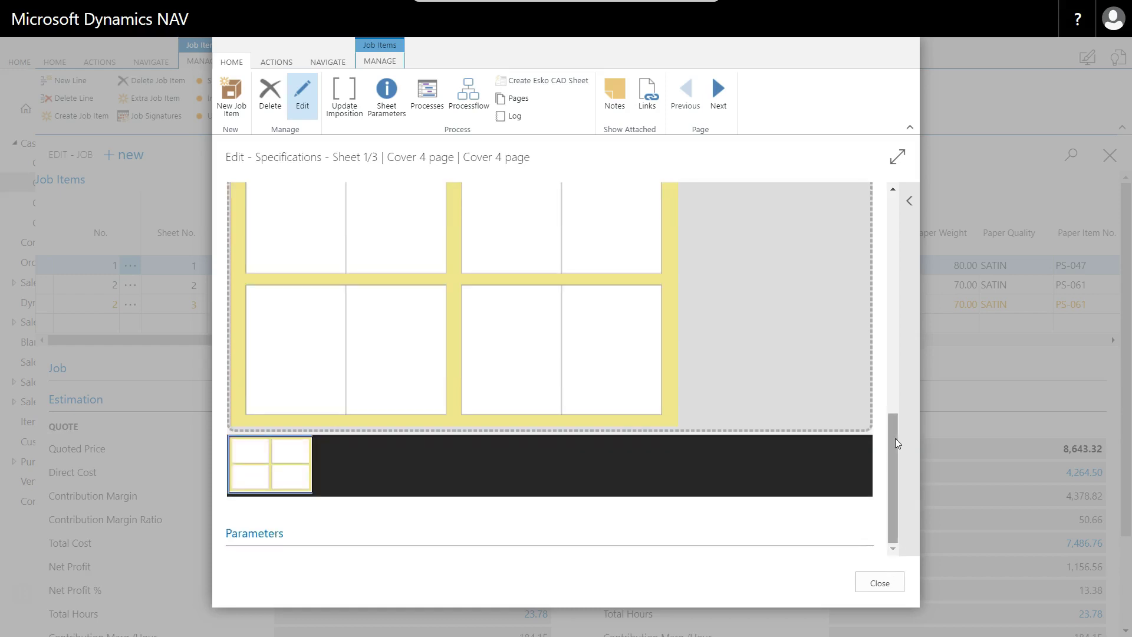
scroll(895, 442, "up", 10)
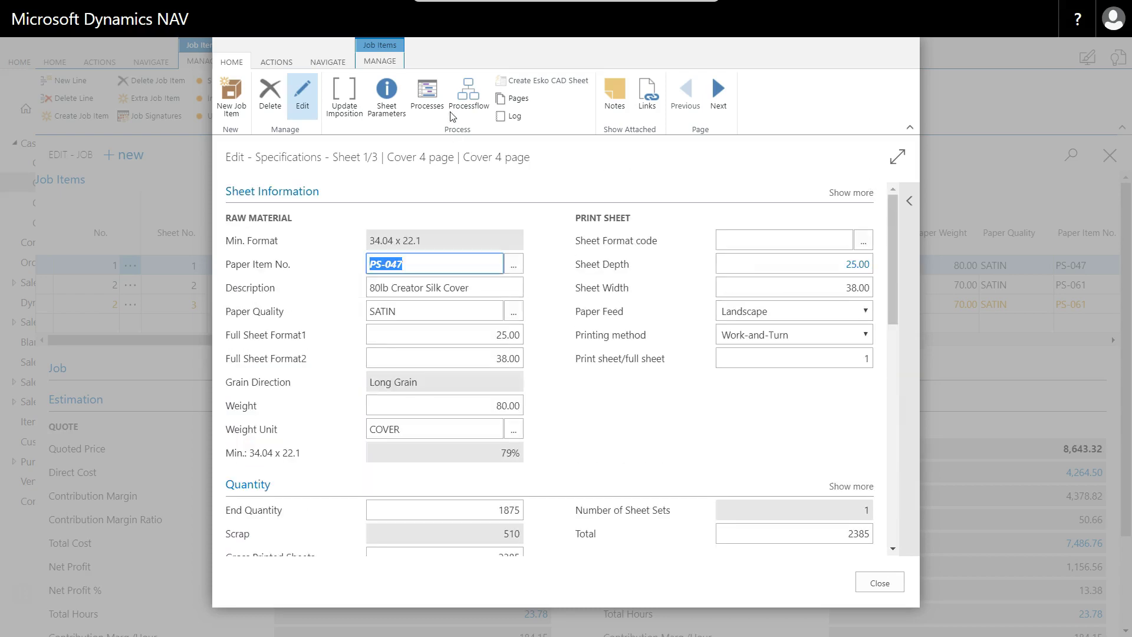
left_click(427, 93)
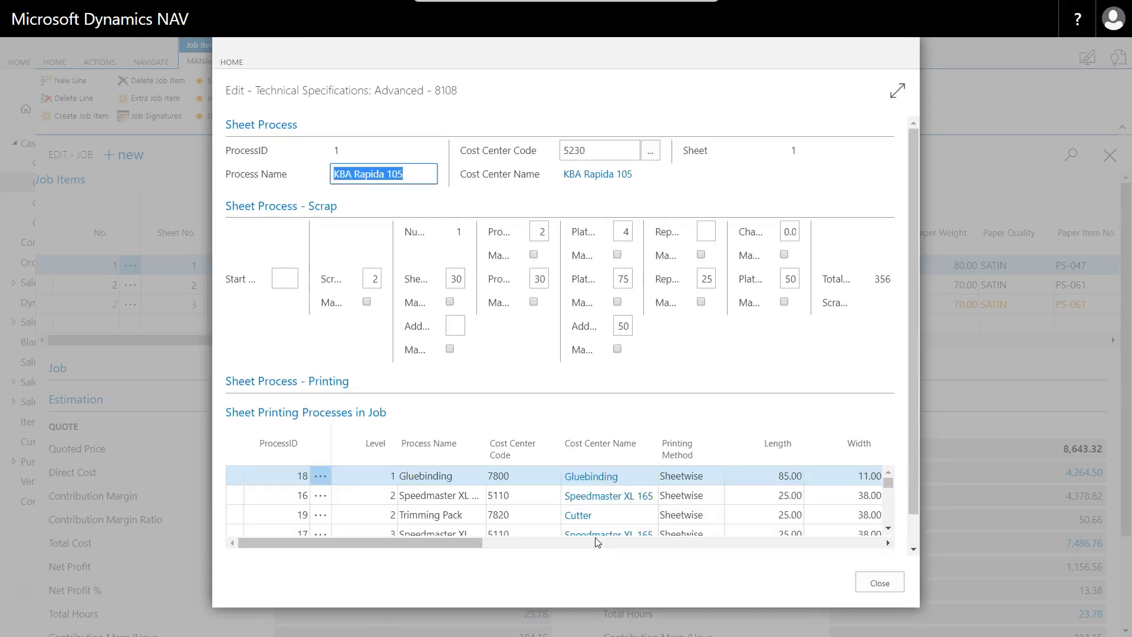
left_click(236, 206)
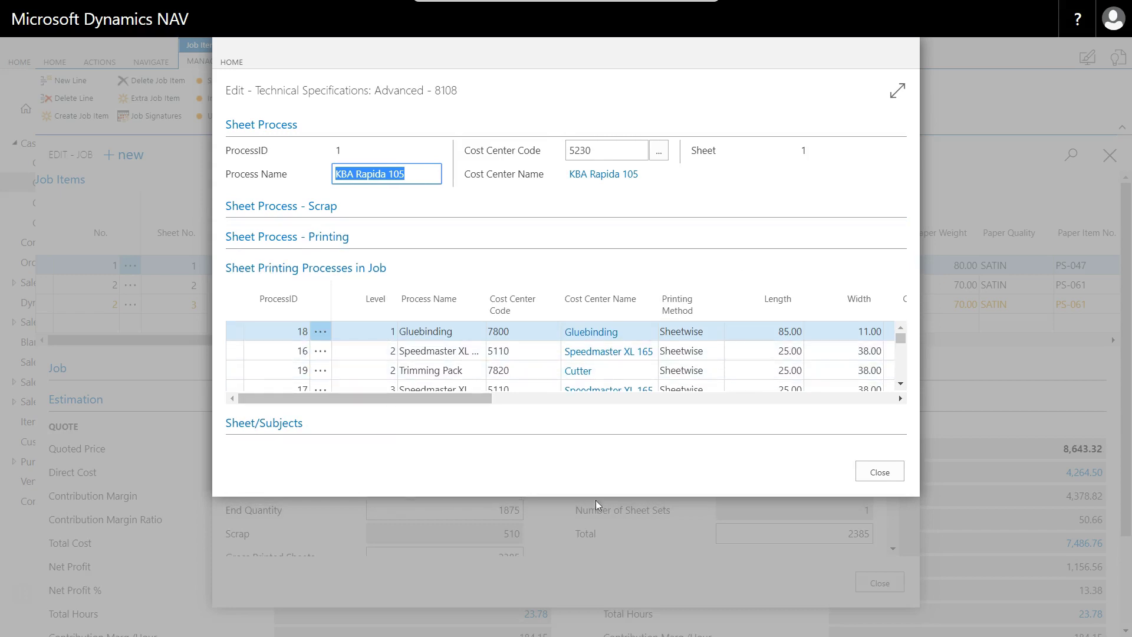
left_click(900, 384)
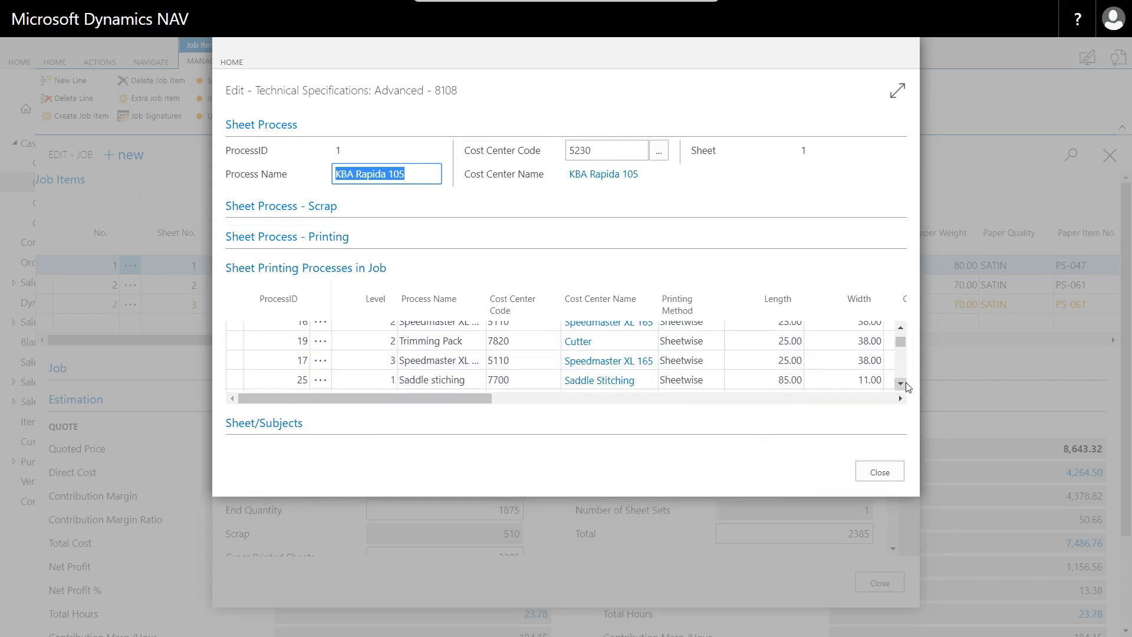
left_click(901, 383)
left_click(901, 384)
left_click(903, 384)
left_click(903, 384)
left_click(903, 384)
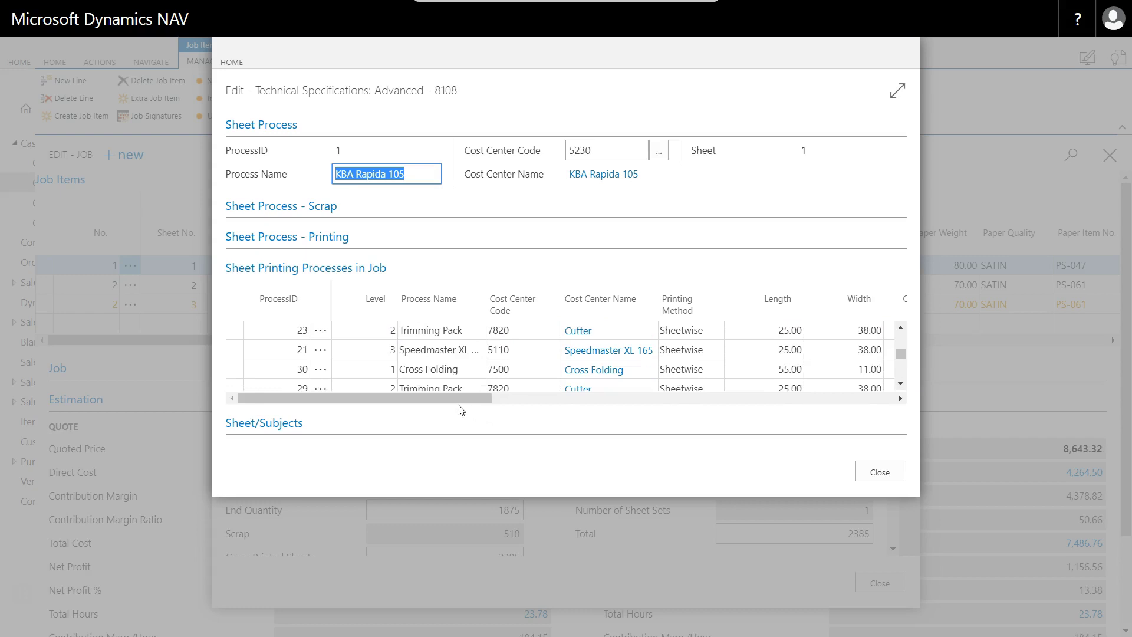
scroll(464, 353, "up", 2)
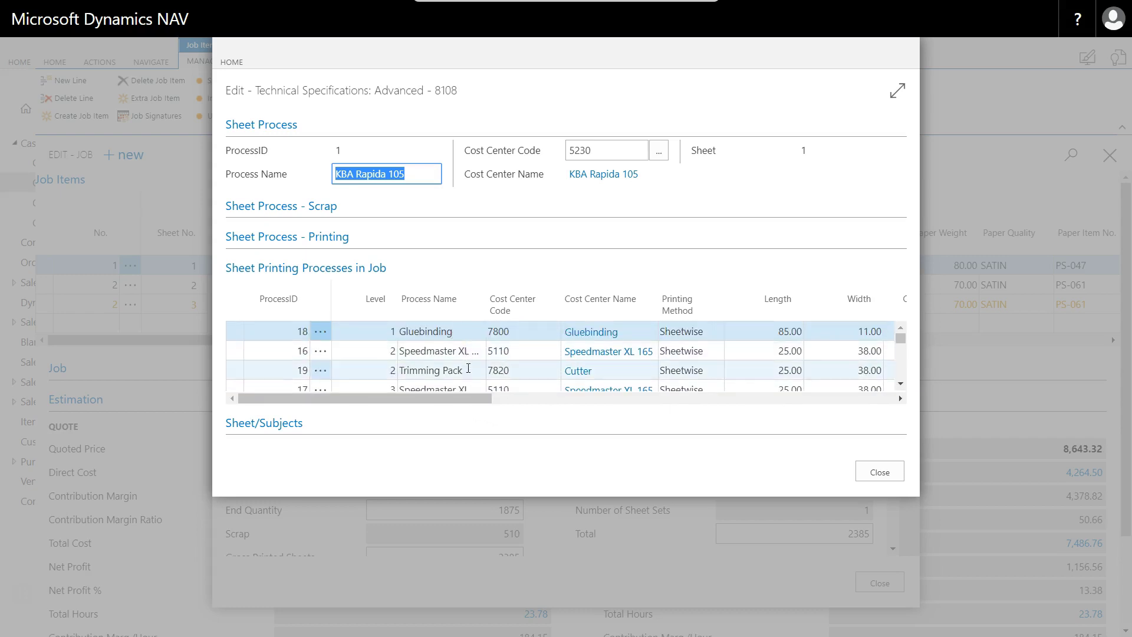
scroll(468, 365, "down", 2)
scroll(465, 378, "down", 5)
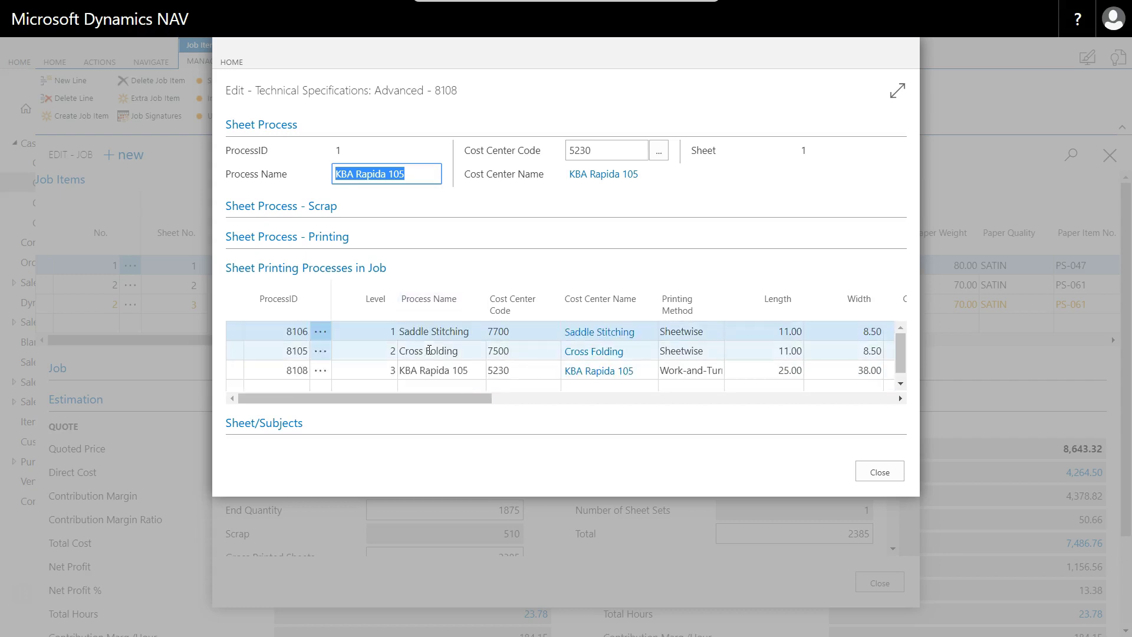
left_click(891, 473)
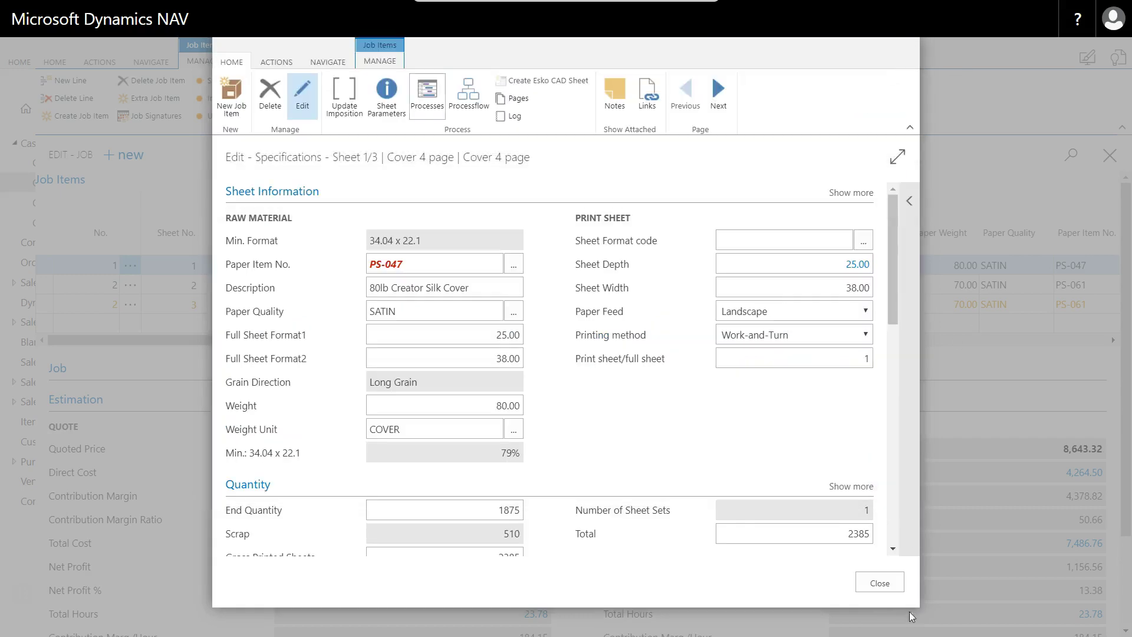
- Close the cover specifications and open the breakdown behind the Estimation Direct Cost
left_click(880, 584)
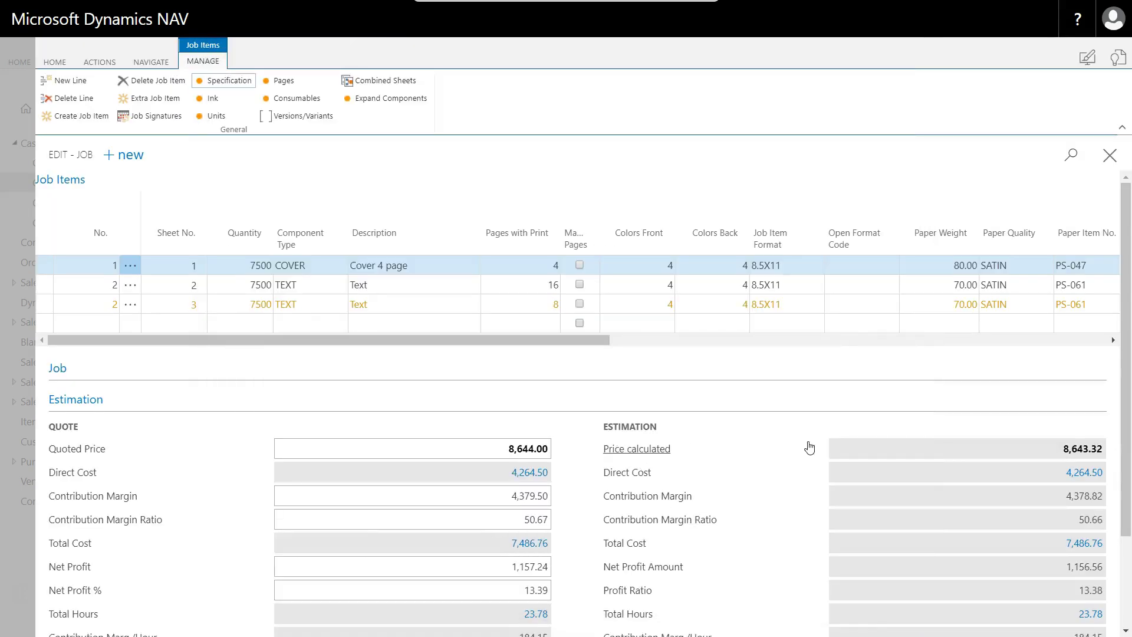
scroll(809, 444, "down", 2)
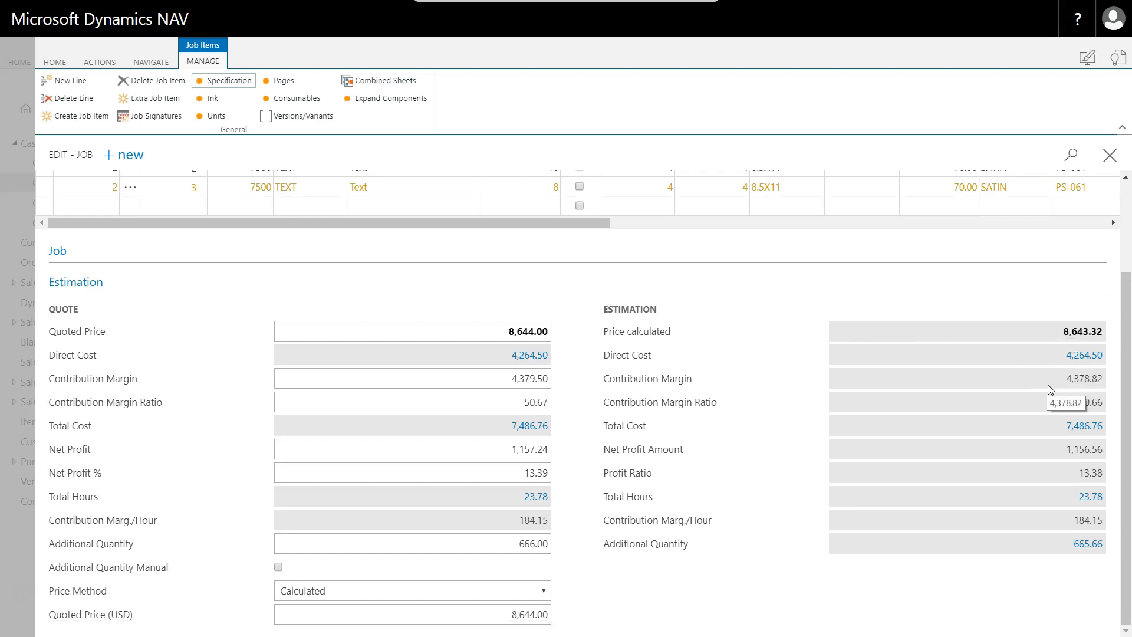
left_click(1088, 358)
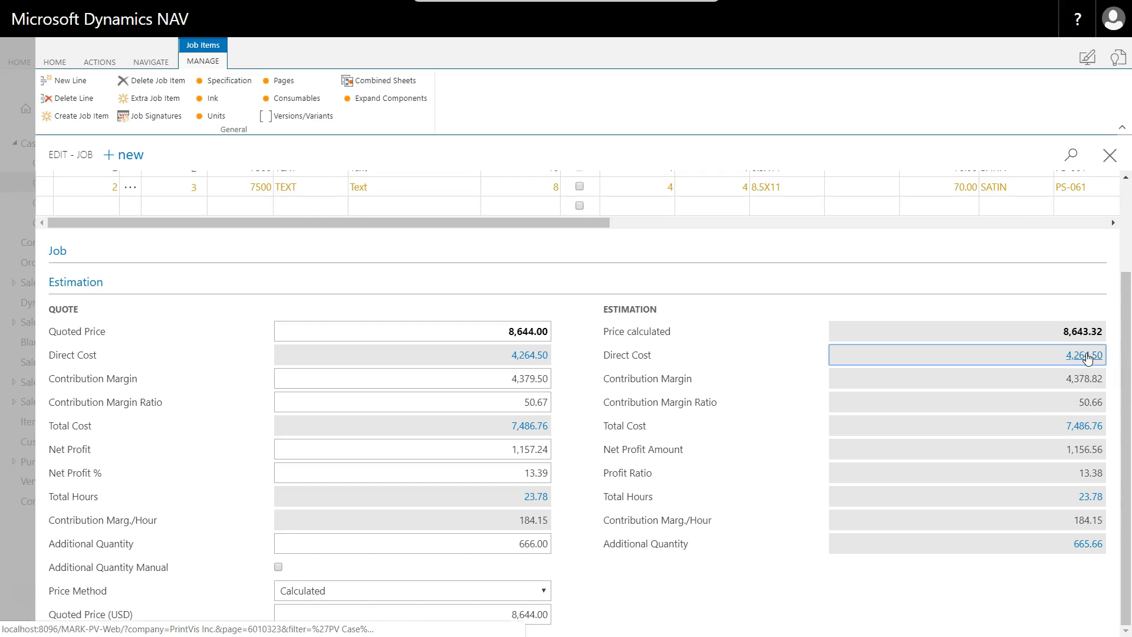
left_click(1088, 357)
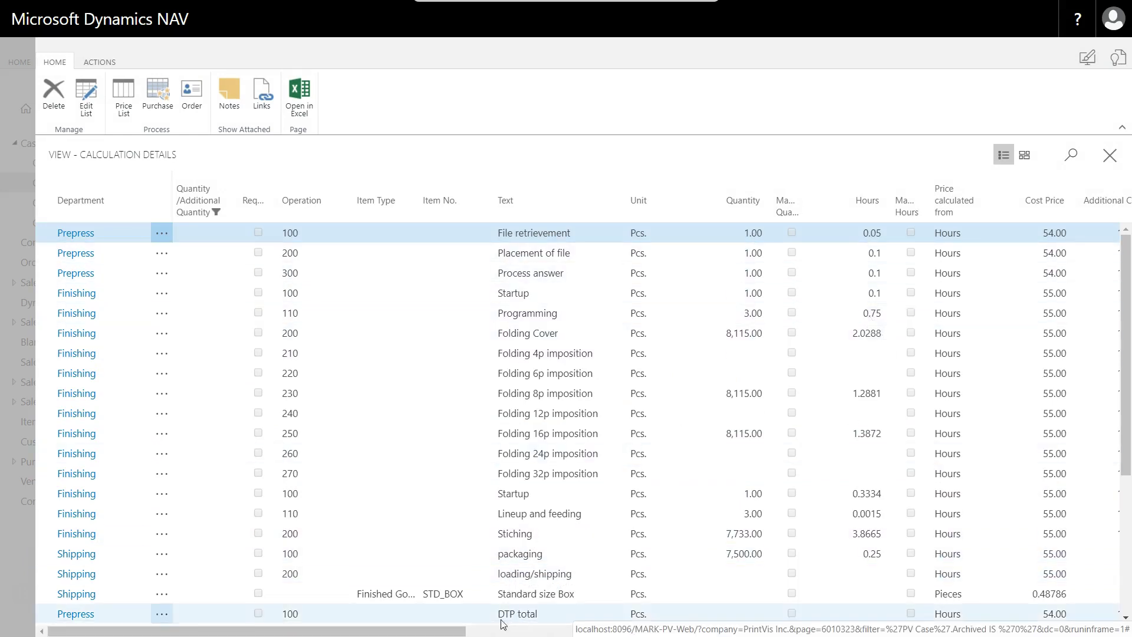
- Scroll through the Calculation Details columns and export them to an Excel workbook in C:\Temp
left_click_drag(453, 635, 638, 608)
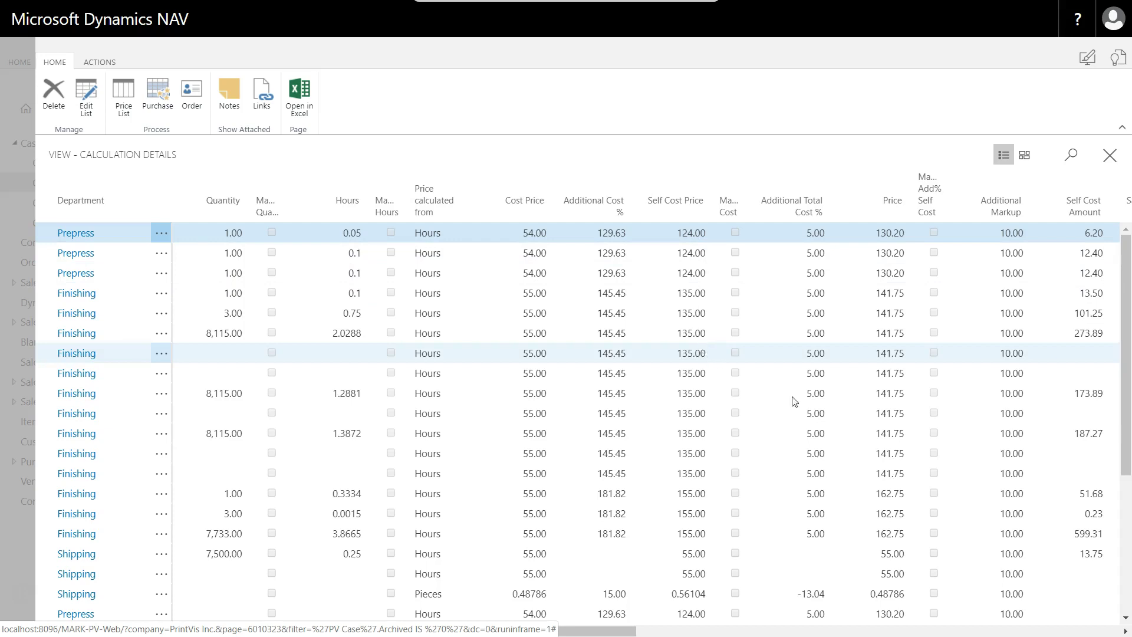
scroll(593, 632, "right", 3)
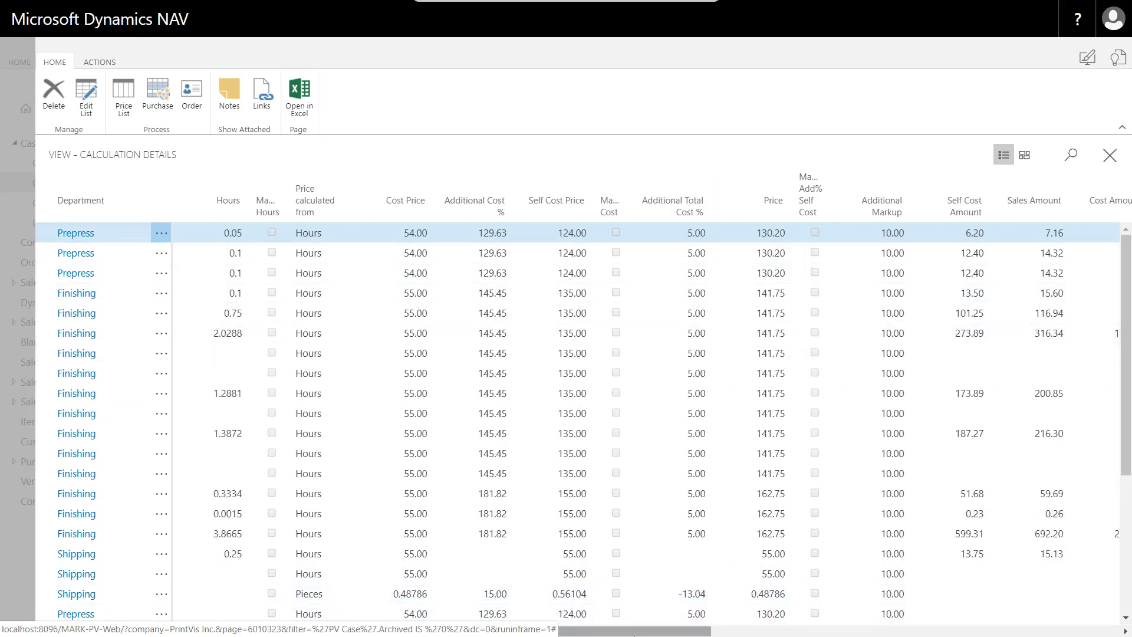
scroll(720, 625, "right", 1)
left_click_drag(718, 621, 804, 619)
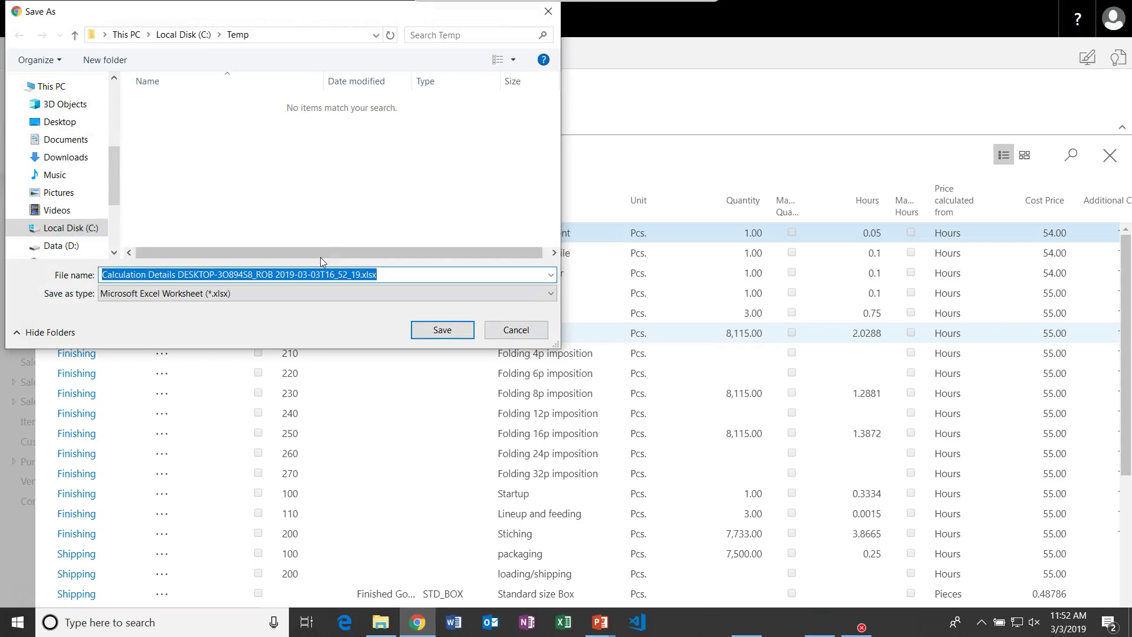
- Save the Calculation Details xlsx, review its 95 cost lines in Excel, then close it
left_click(443, 330)
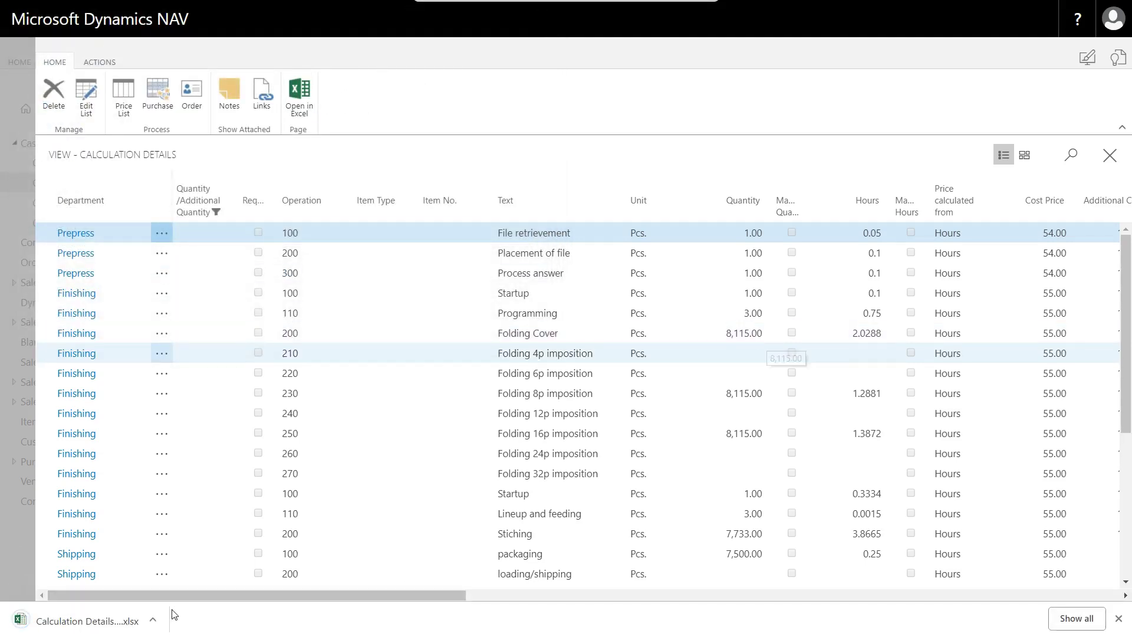
left_click(106, 622)
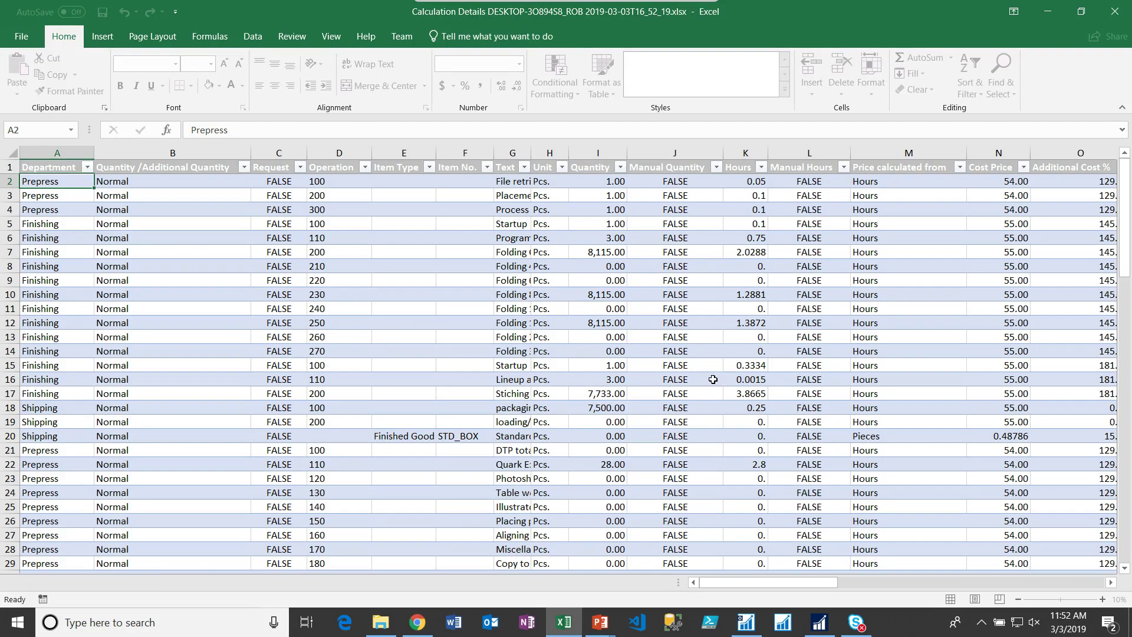
scroll(715, 448, "down", 4)
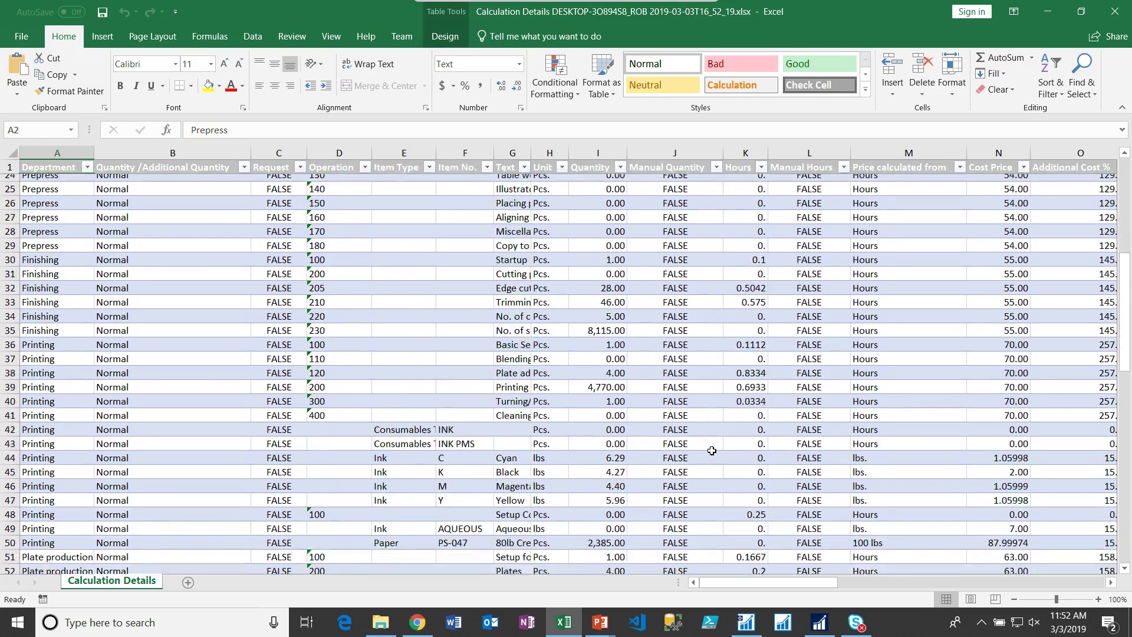
scroll(711, 450, "down", 10)
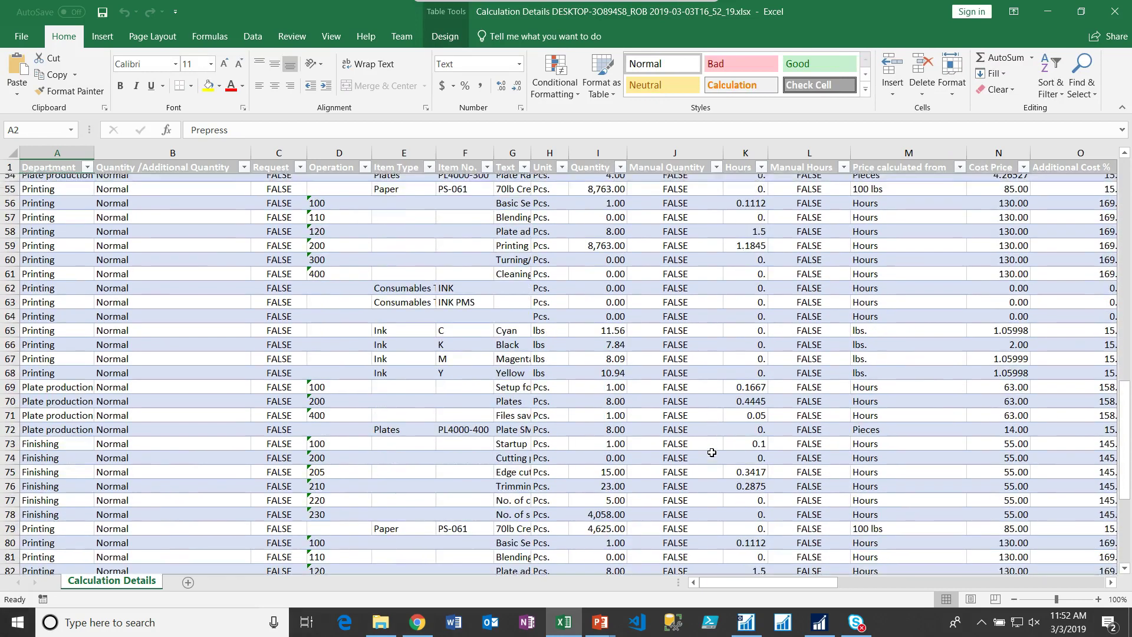
scroll(712, 453, "down", 8)
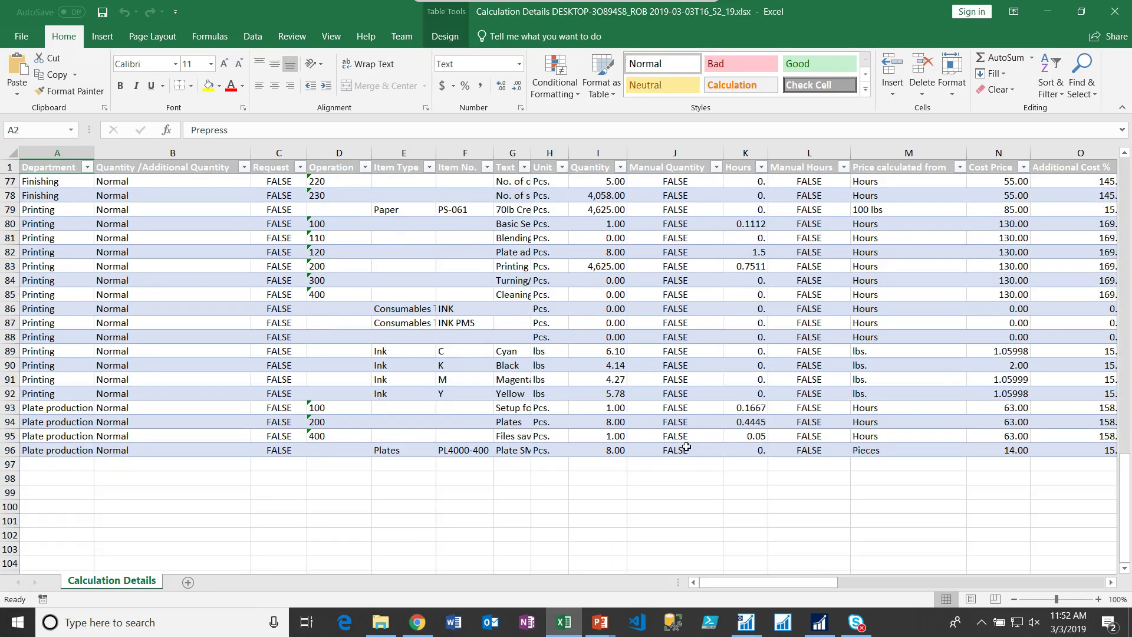
scroll(687, 447, "up", 20)
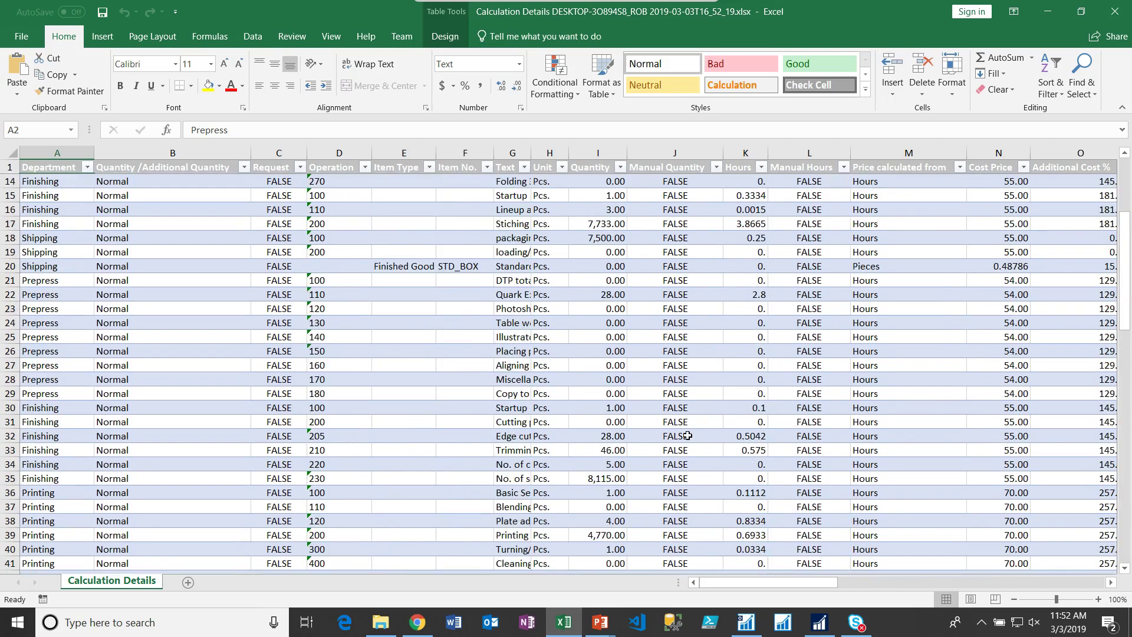
scroll(687, 435, "up", 4)
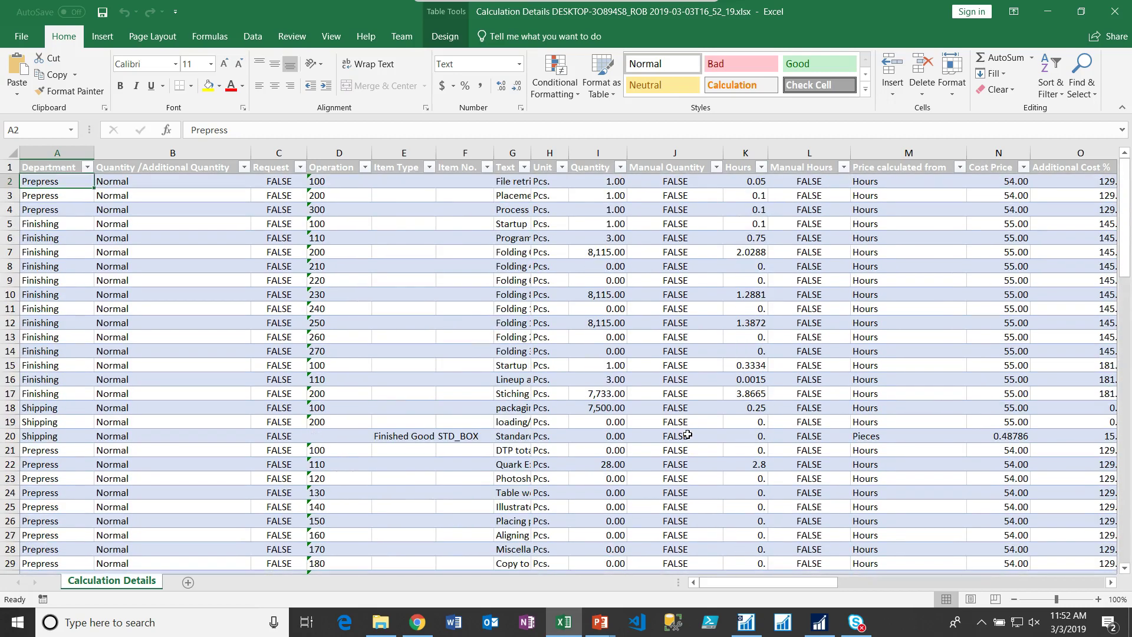
left_click(1116, 13)
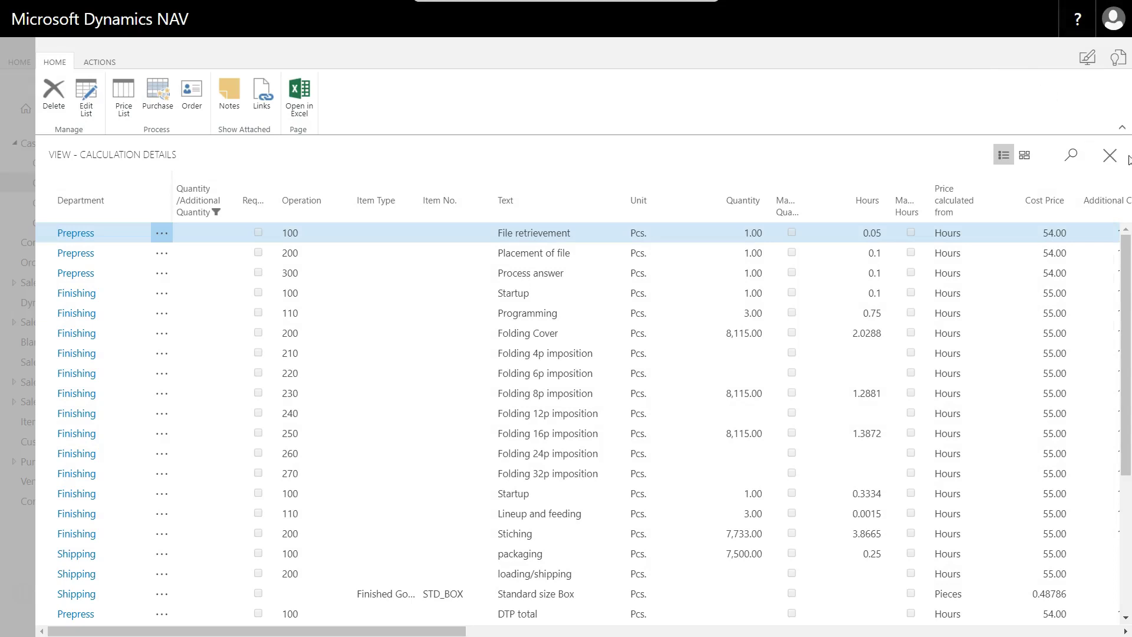
- Return to the job and step through the quote's Contribution Margin and Margin Ratio values
left_click(1109, 155)
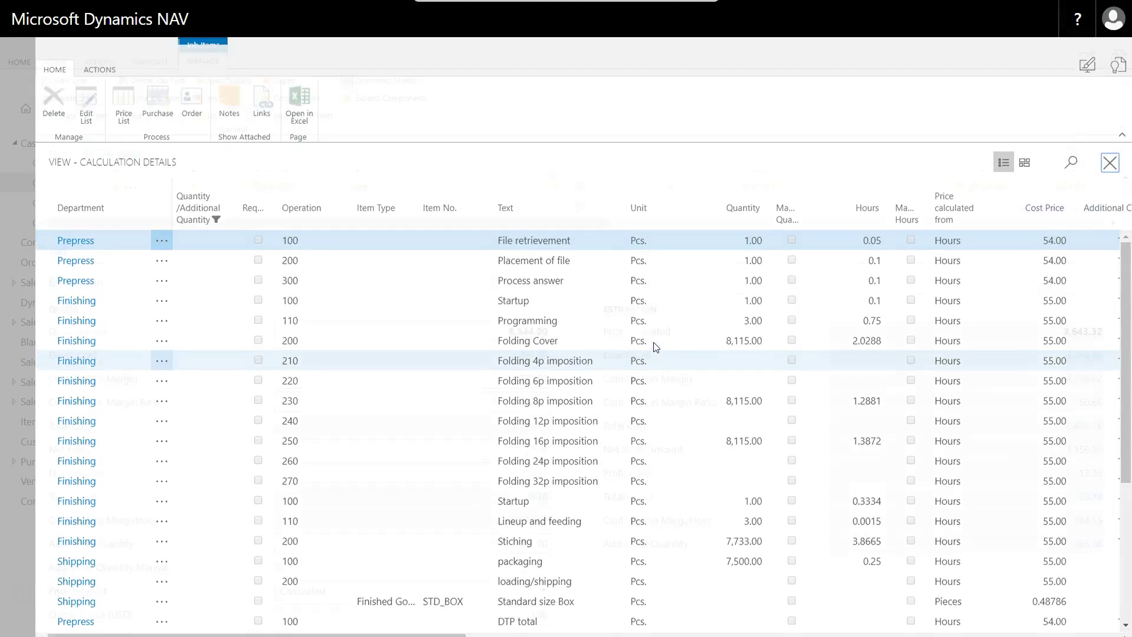
scroll(688, 420, "down", 2)
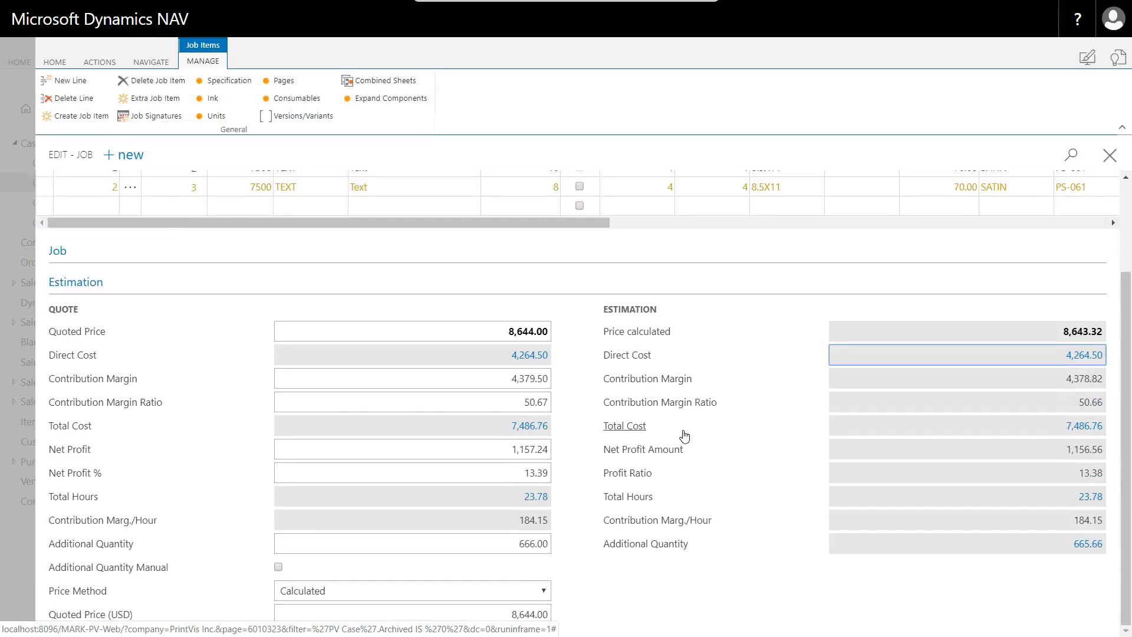
left_click(501, 371)
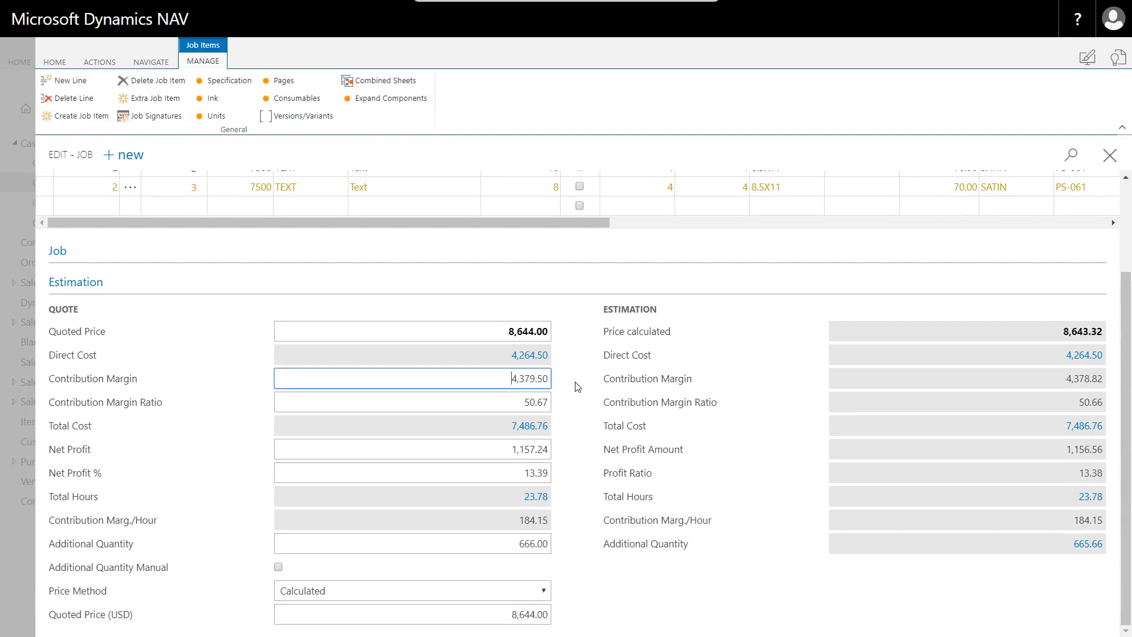
double_click(547, 383)
key("Tab")
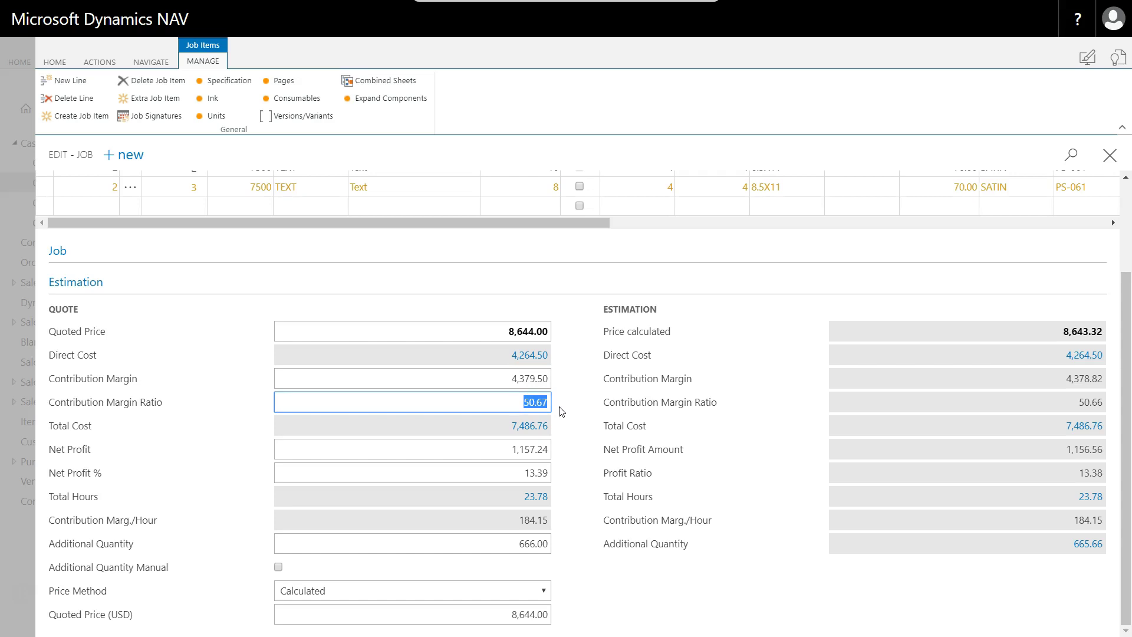
key("Tab")
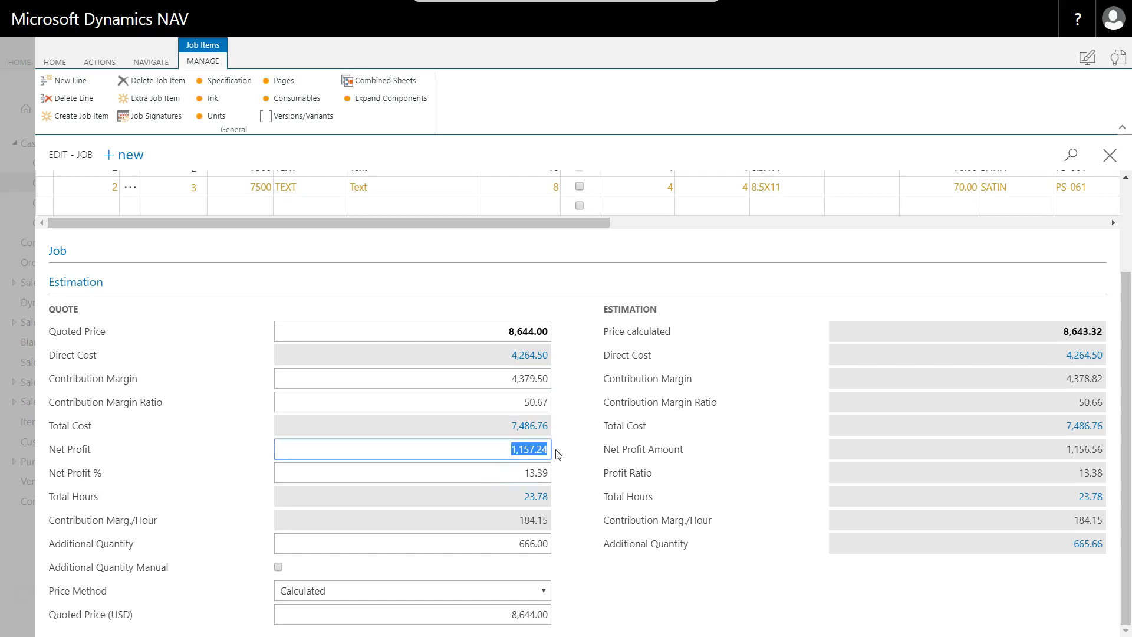
- Try a 15% net profit, then set the price method back to Calculated at 8,644.00
left_click(525, 472)
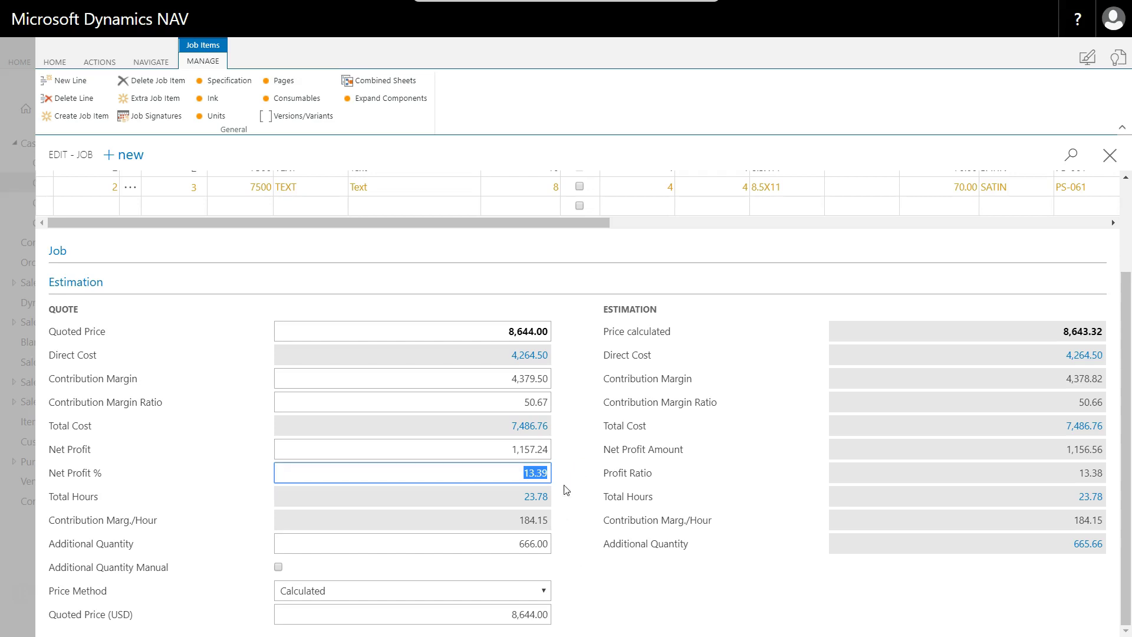
type("15")
key("Tab")
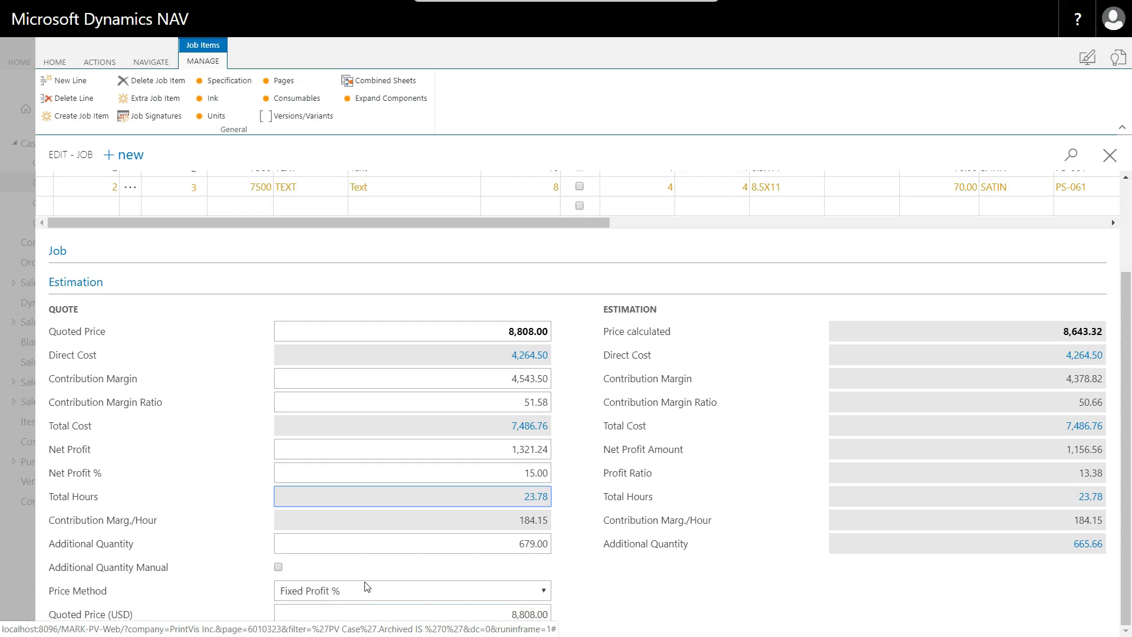
left_click(544, 592)
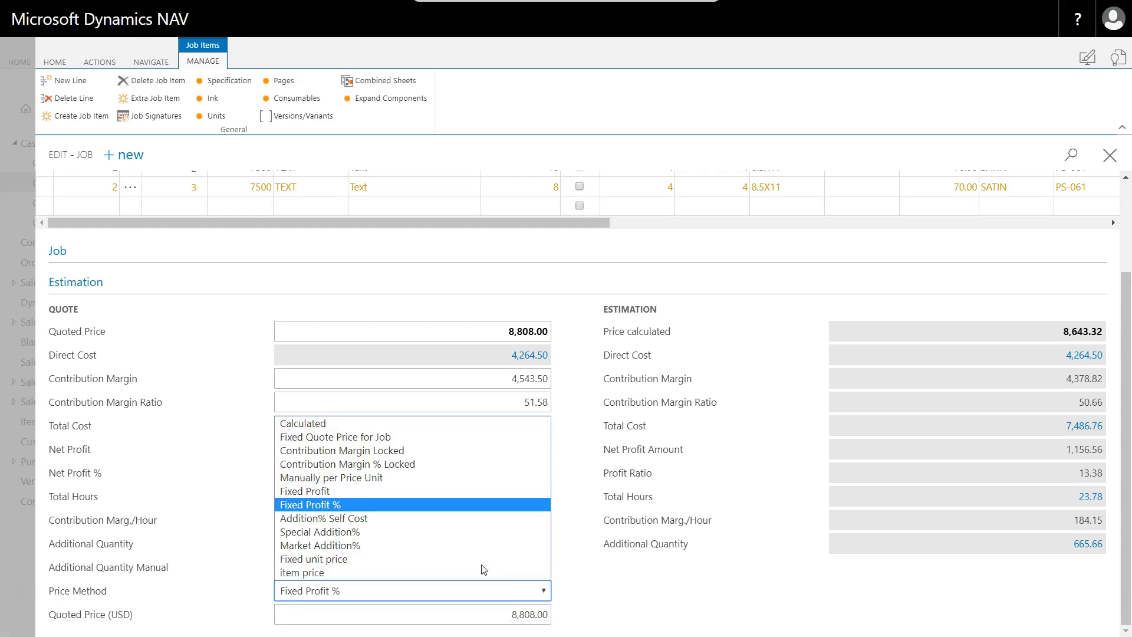
left_click(329, 423)
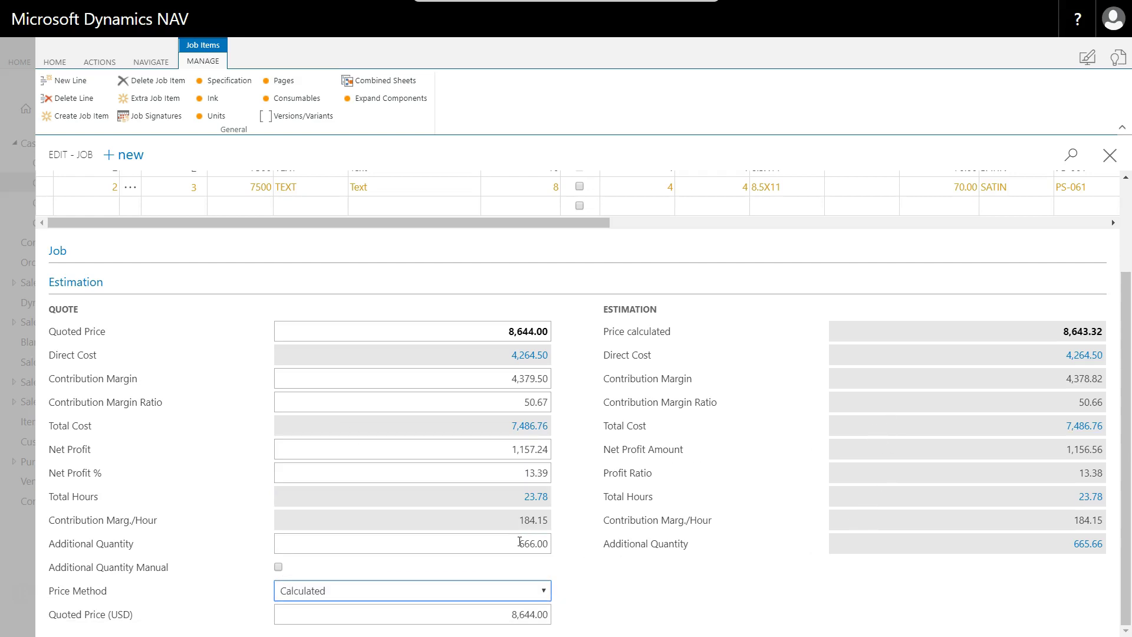
- Enter 8,750.00 as the quote's Quoted Price
left_click(507, 449)
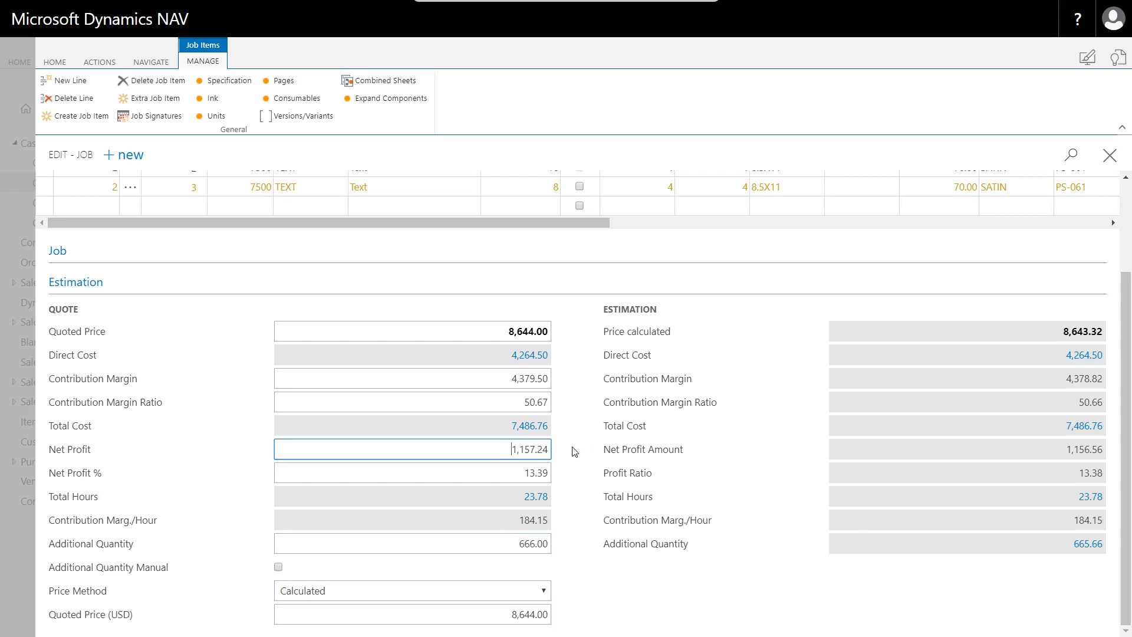
left_click_drag(536, 450, 530, 449)
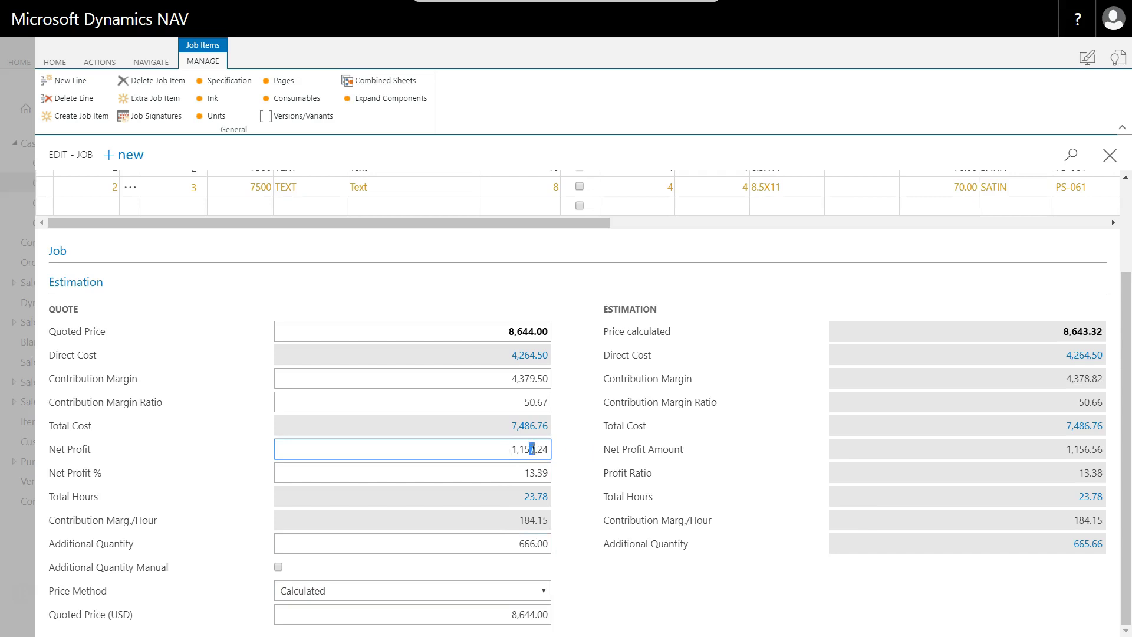
left_click(509, 331)
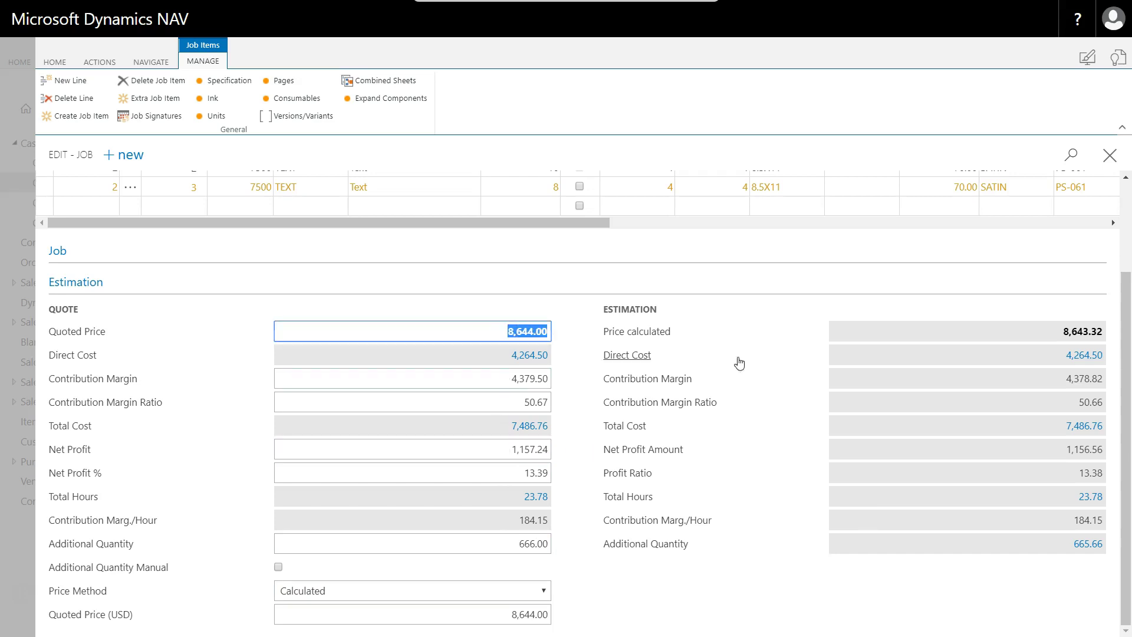
type("8750")
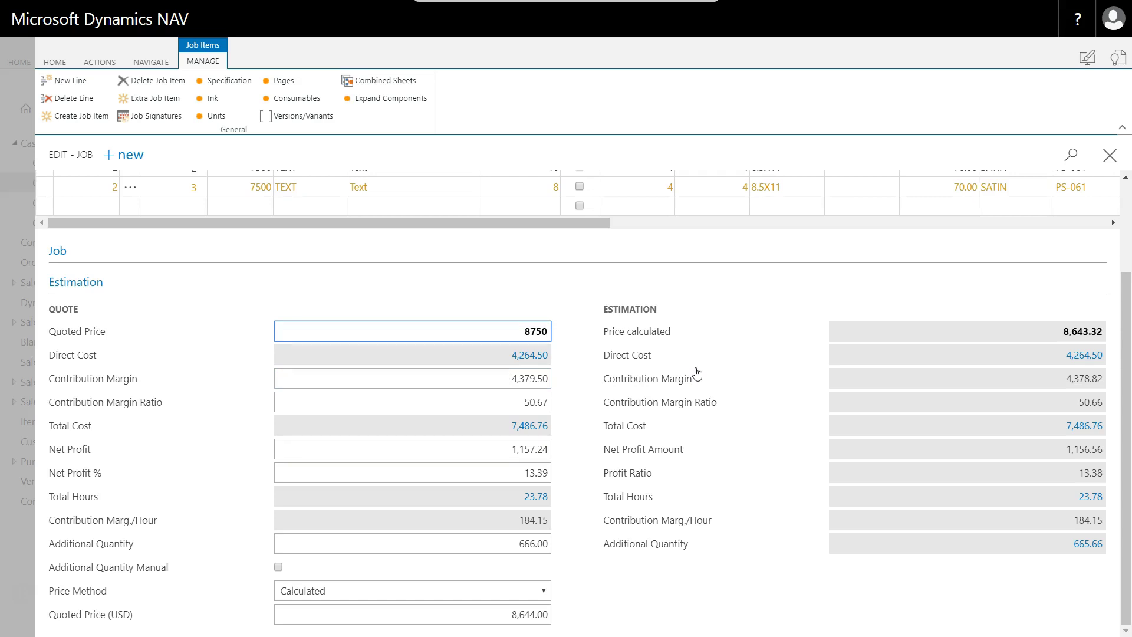
key("Tab")
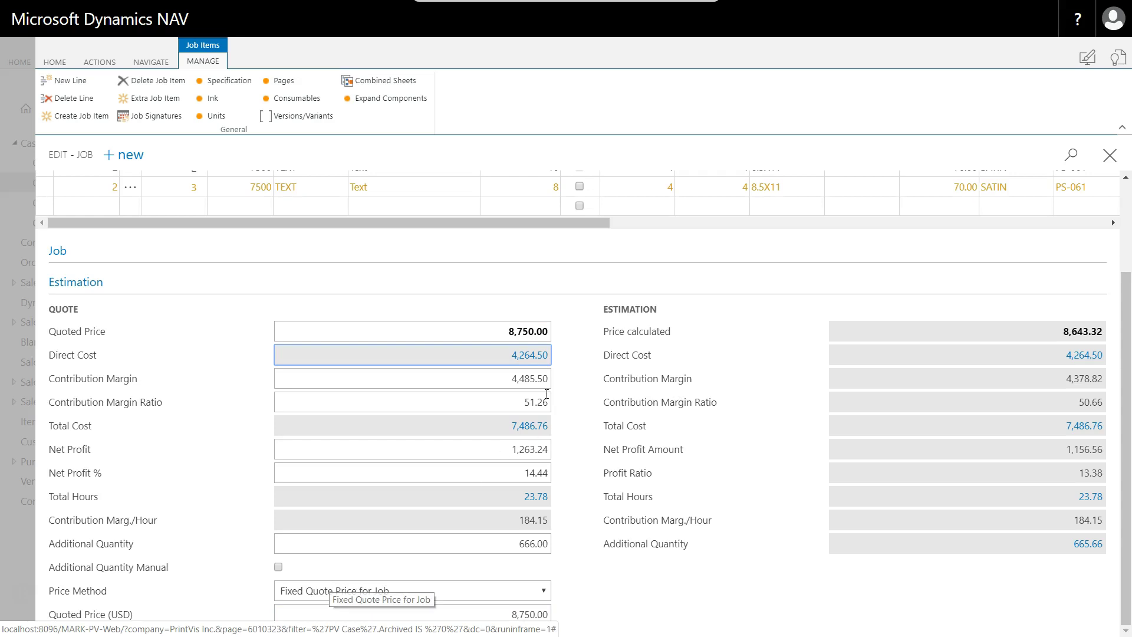
- Lock the Contribution Margin at 4,800.00, raising the quoted price to 9,065.00
left_click(533, 378)
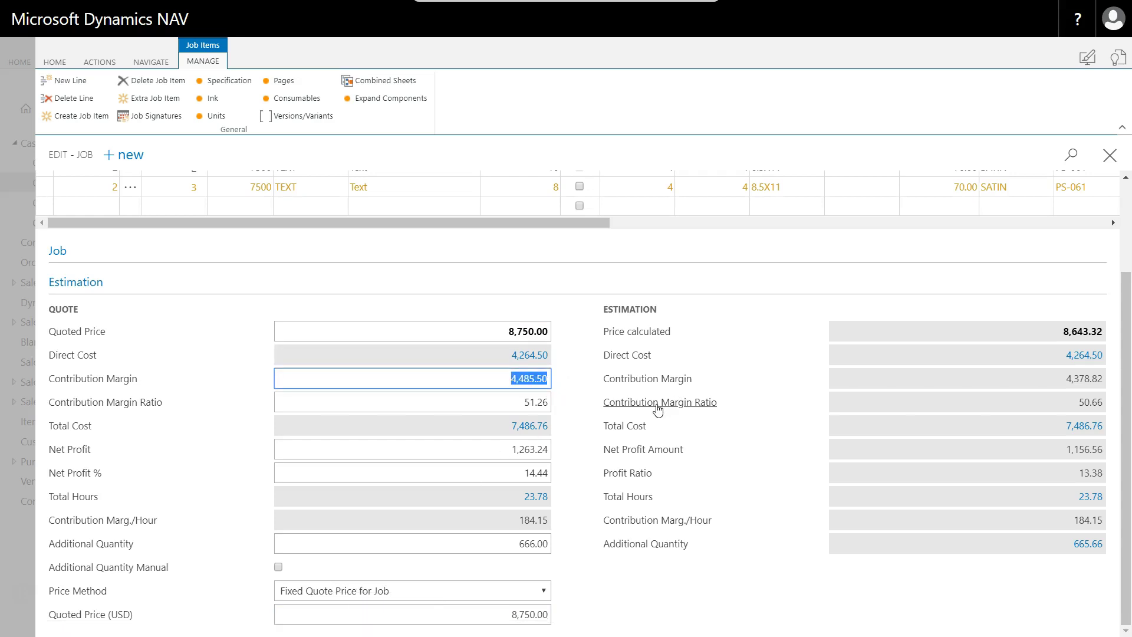
type("4800")
key("Tab")
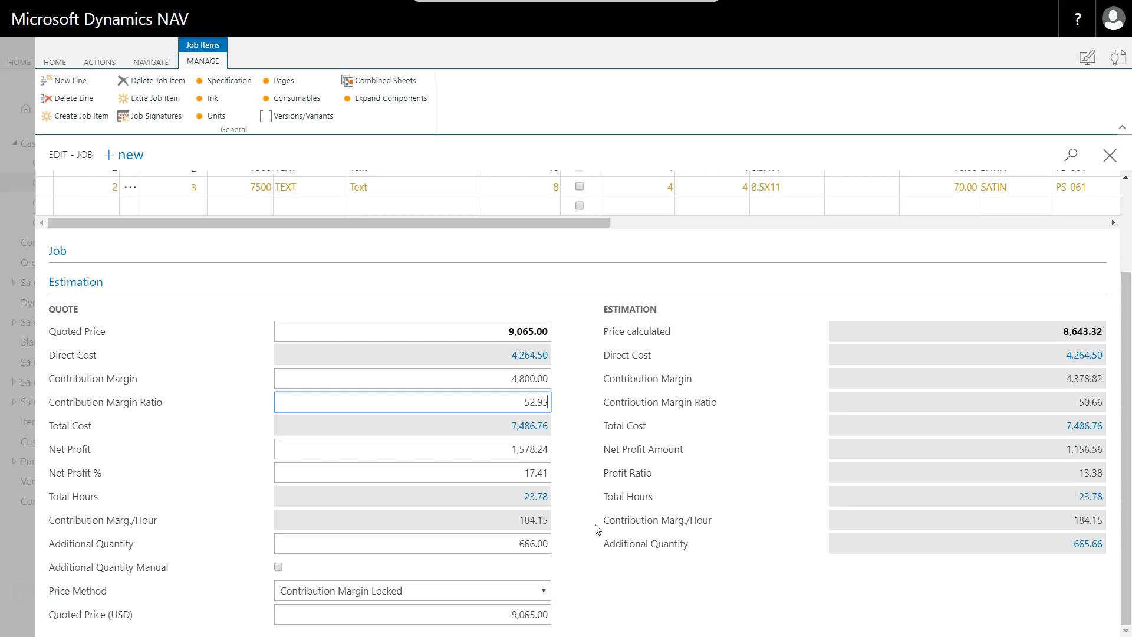
left_click(550, 332)
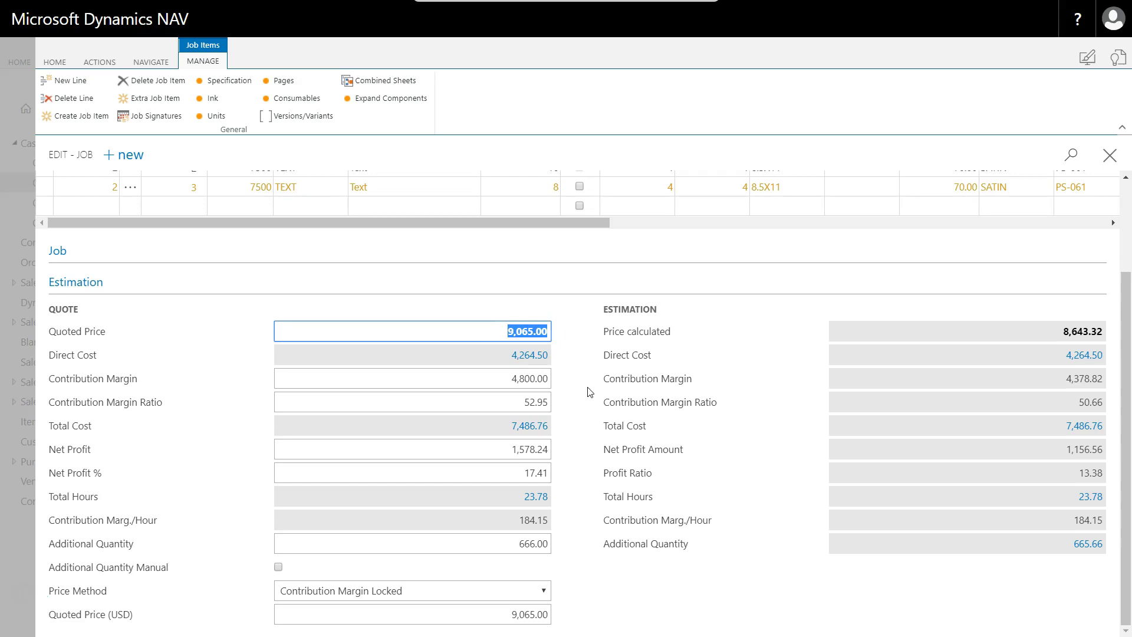
scroll(1057, 330, "up", 1)
- Close the Bond Magazine job, review prices in the Jobs grid, and close its case card
scroll(1057, 331, "up", 2)
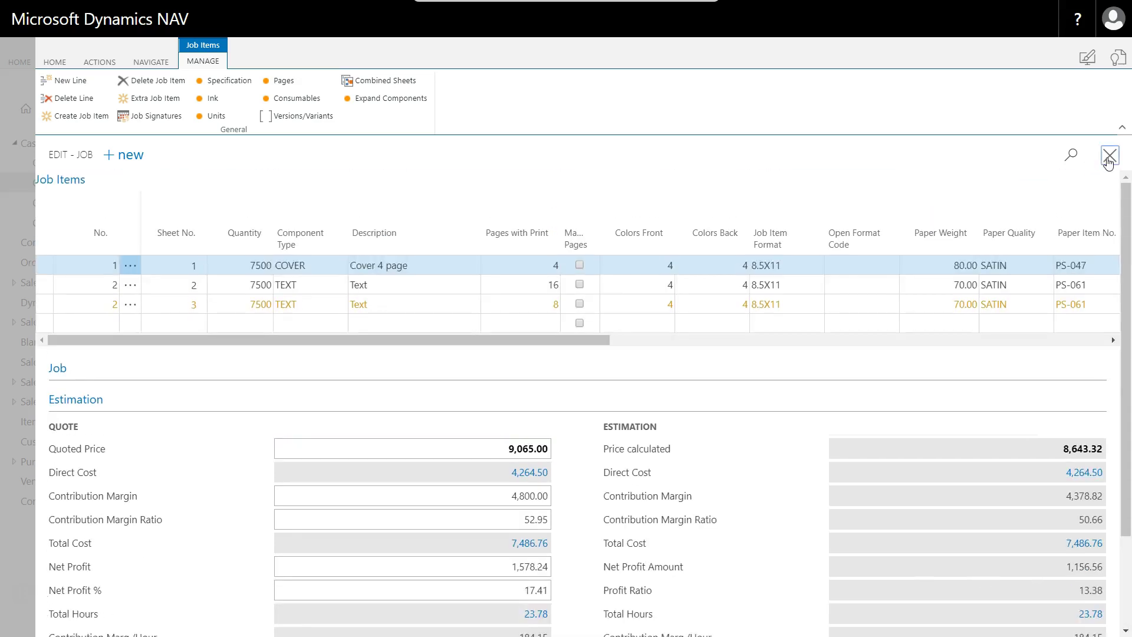
key("Escape")
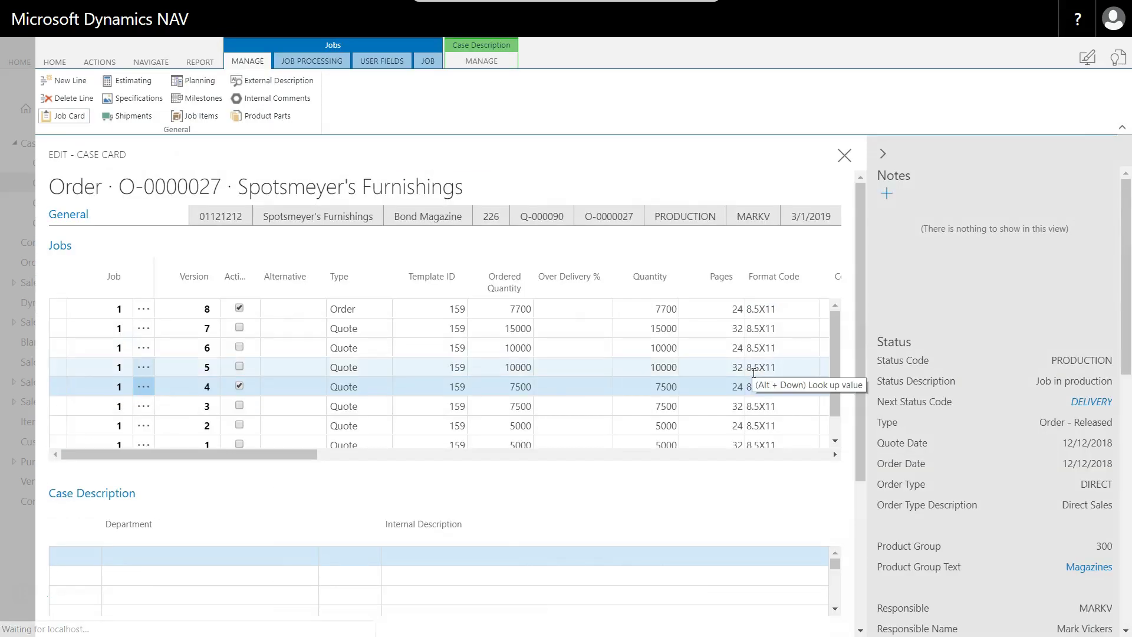
left_click_drag(299, 455, 488, 460)
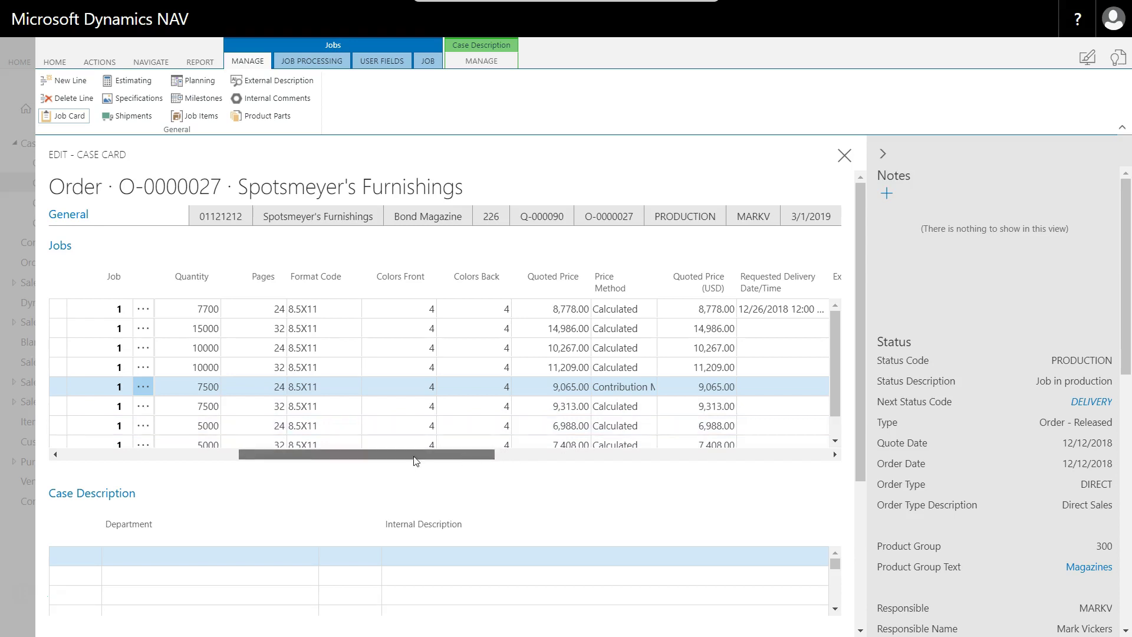
left_click_drag(491, 455, 204, 454)
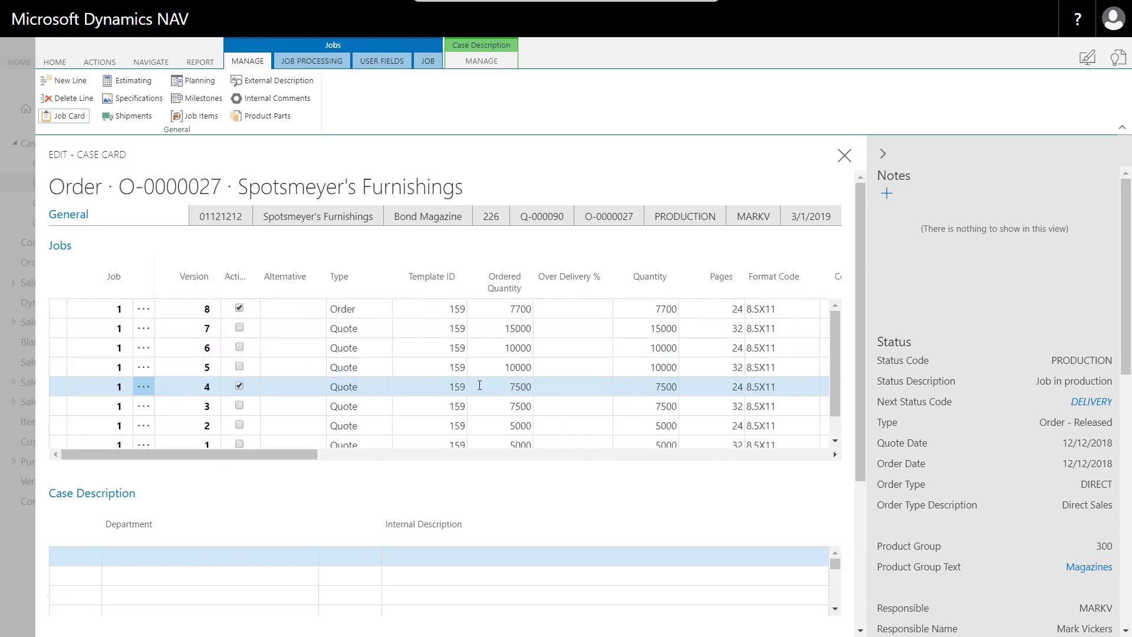
left_click(845, 155)
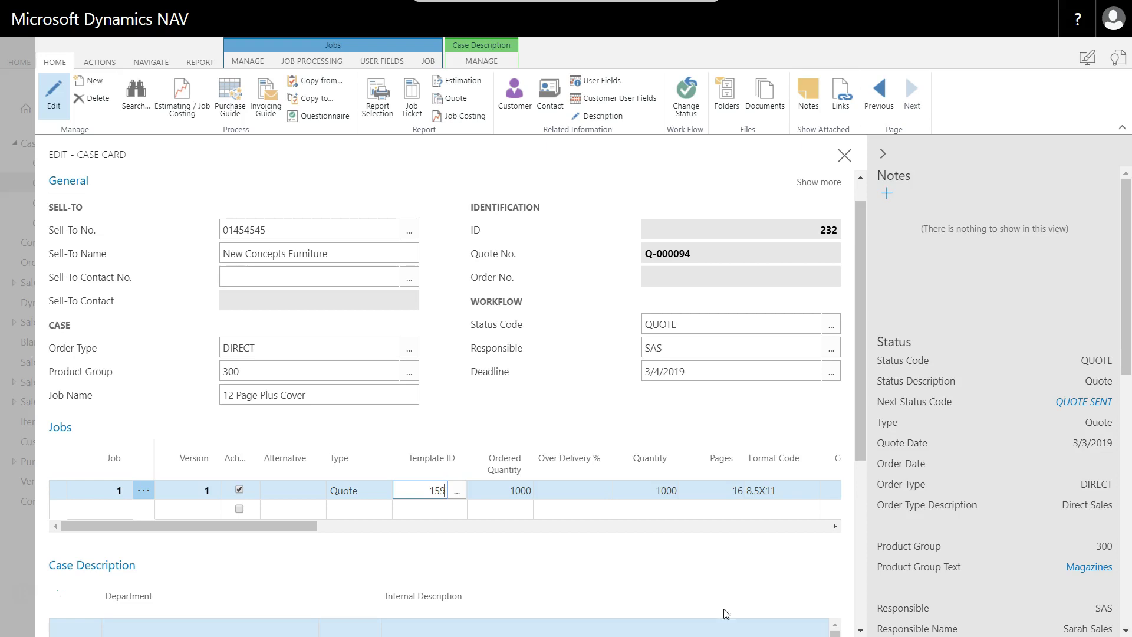
- Replace the job's Ordered Quantity with 2500
left_click_drag(509, 490, 515, 494)
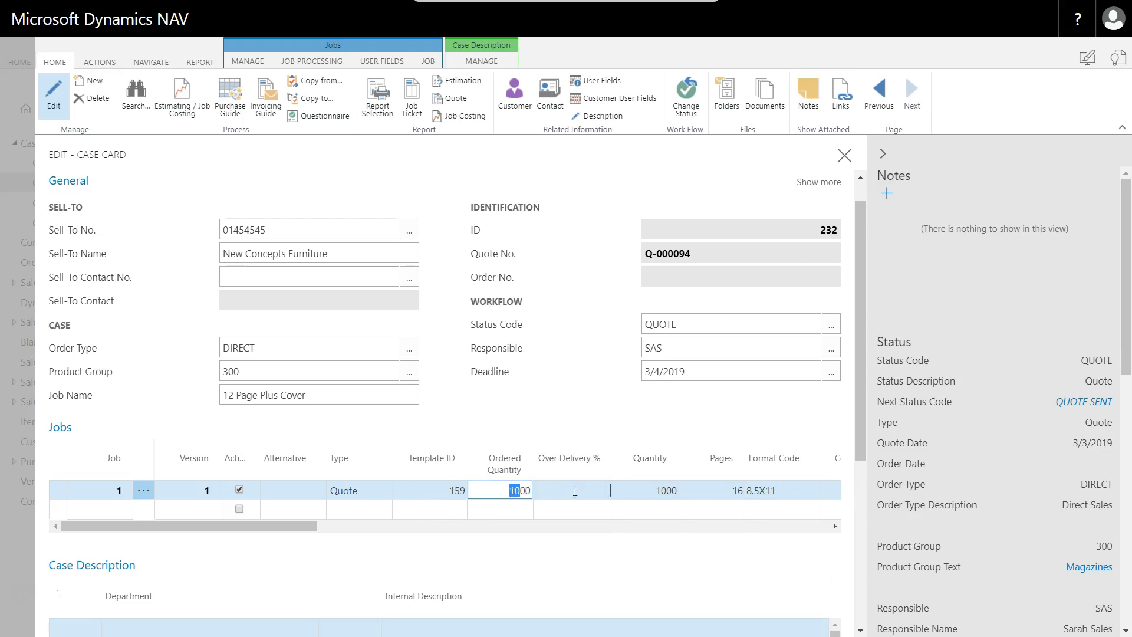
key("ctrl+x")
left_click(575, 490)
key("ctrl+v")
left_click(508, 491)
type("2500")
key("Tab")
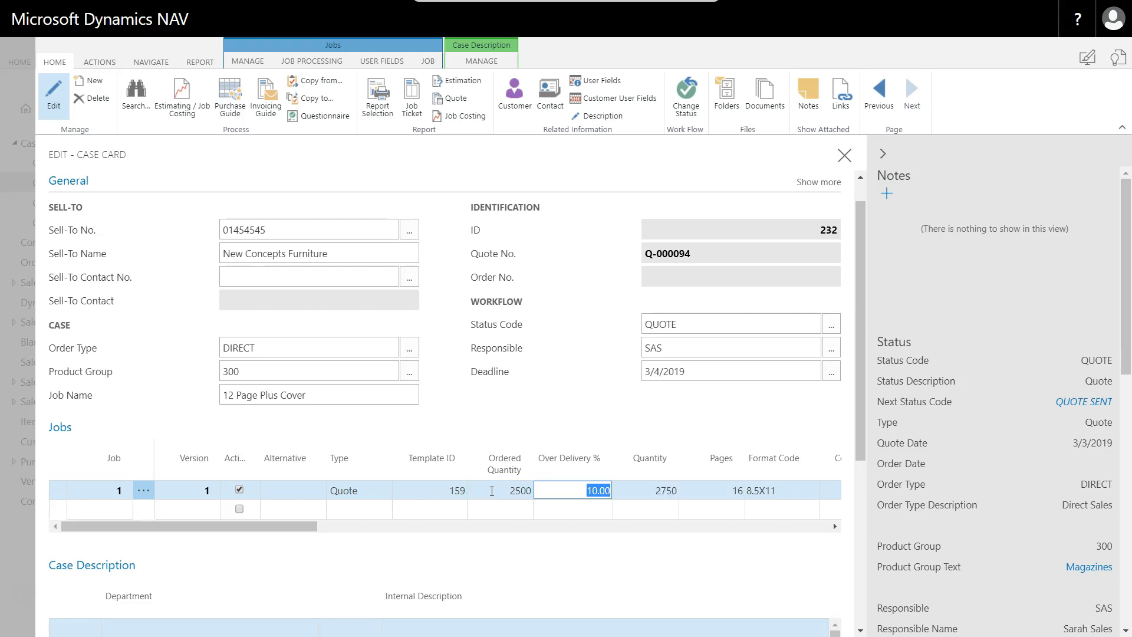
- Set 5% over-delivery and 12 pages, keeping the 8.5X11 format and colours
type("5")
key("Tab")
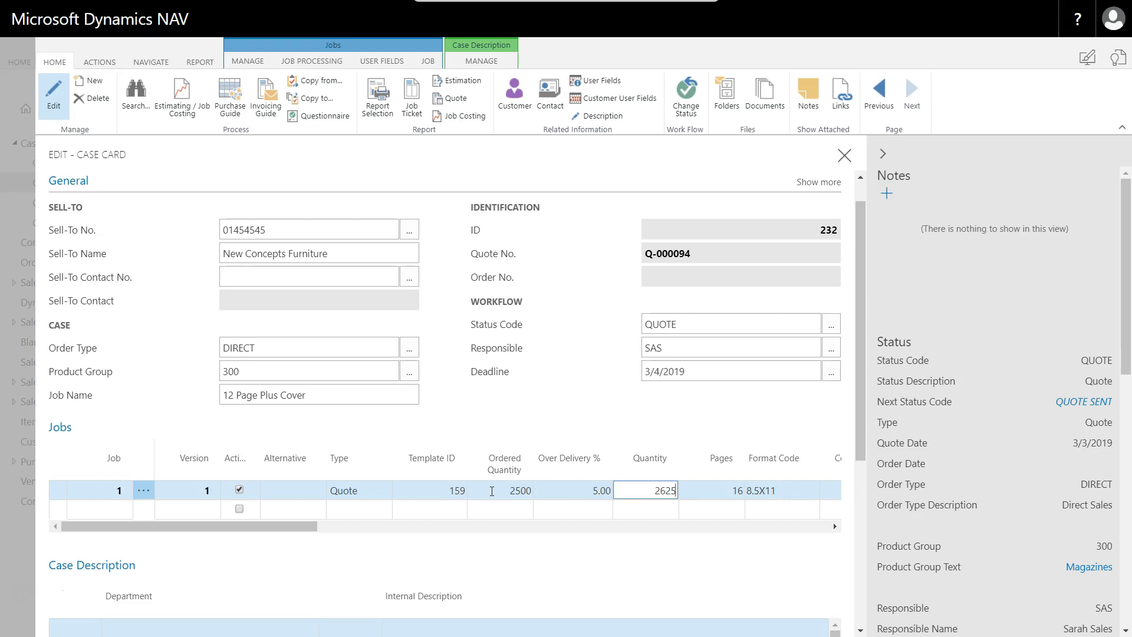
key("Tab")
type("12")
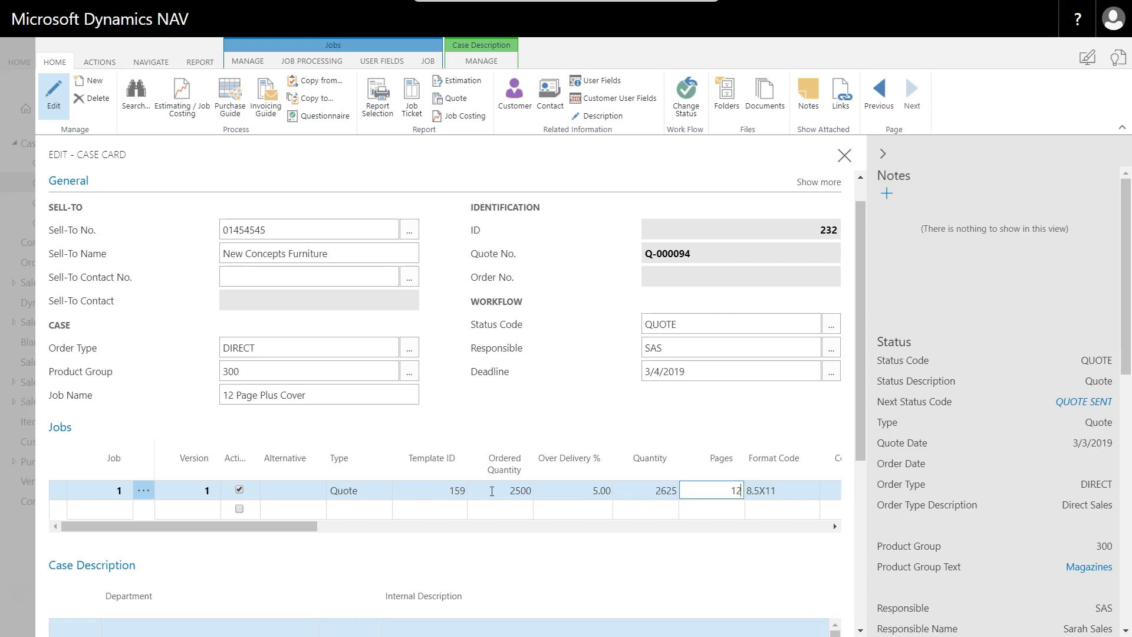
key("Tab")
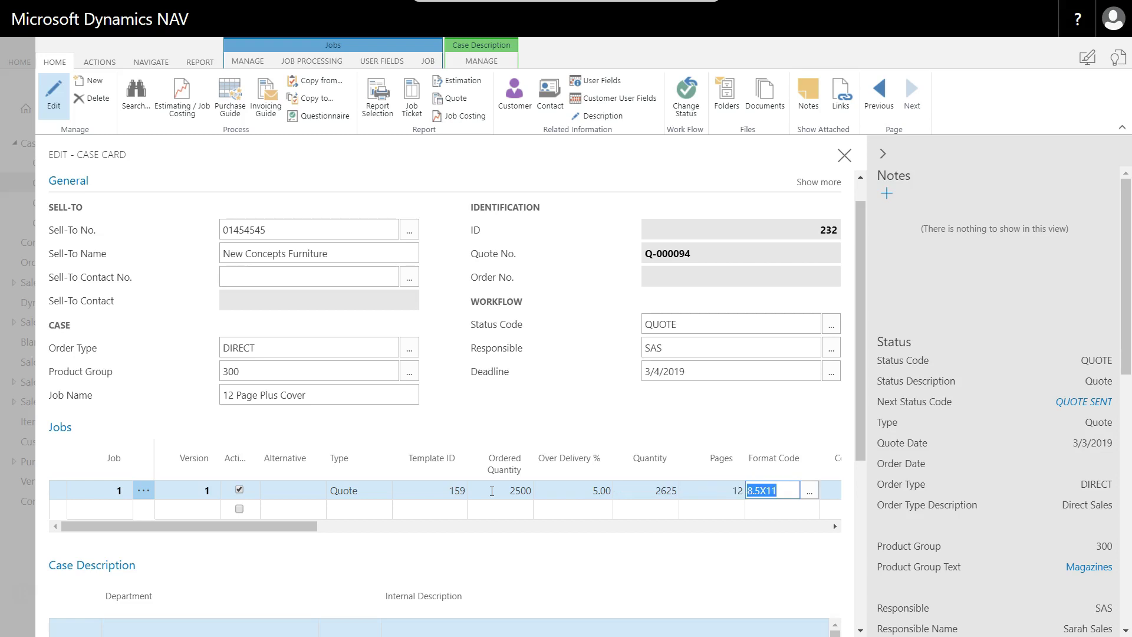
key("Tab")
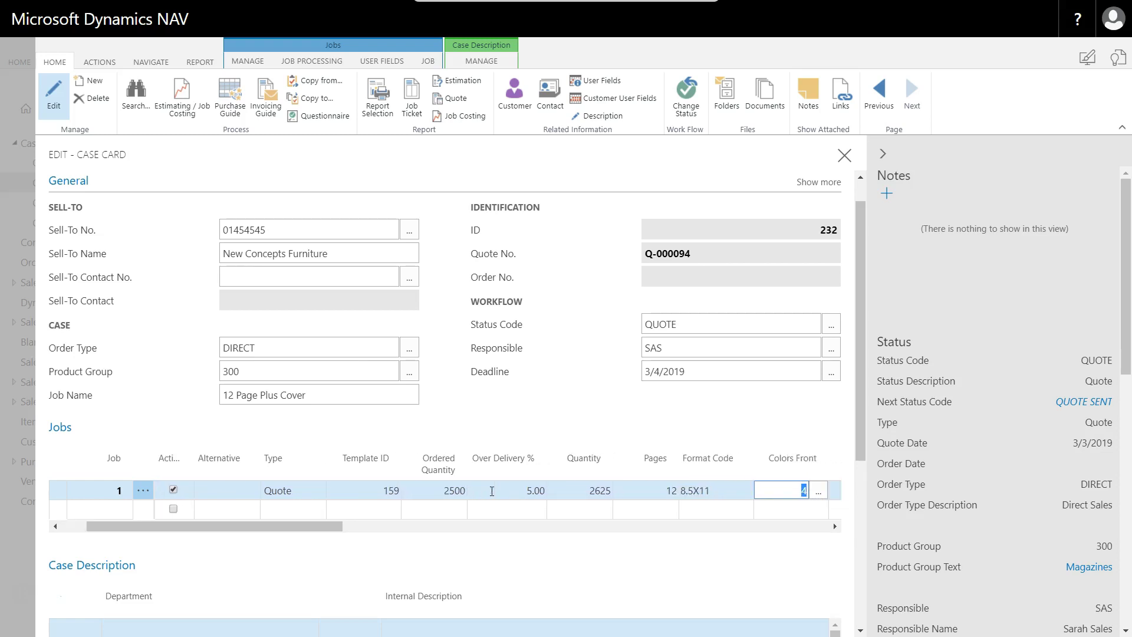
key("Tab")
key("Tab")
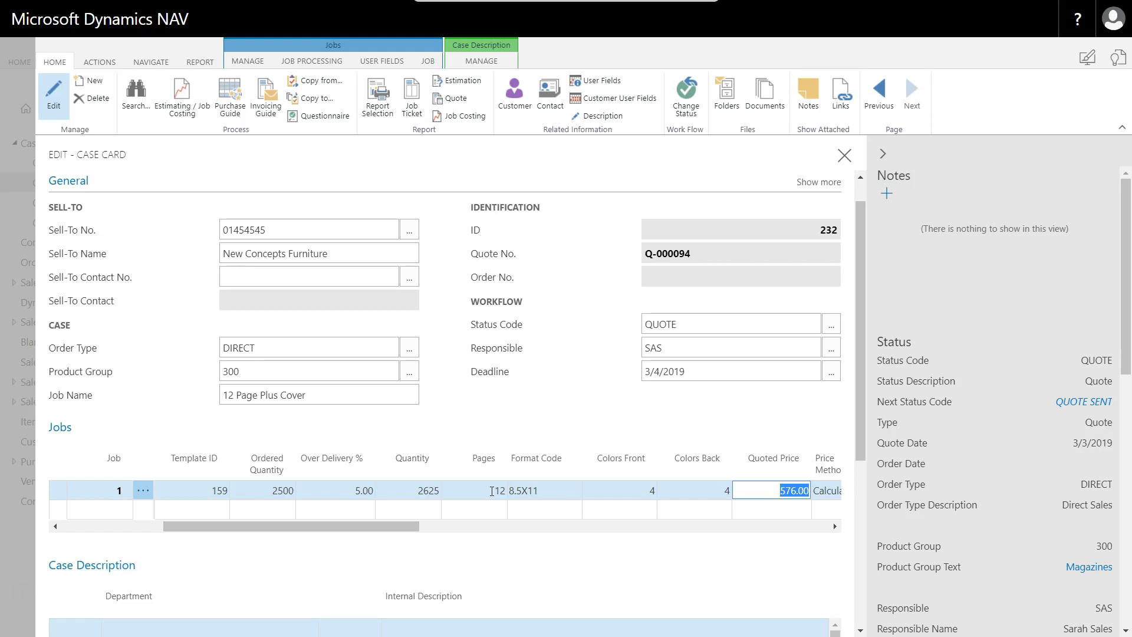
- Open the job card for the 12 Page Plus Cover quote
left_click(248, 60)
left_click(68, 118)
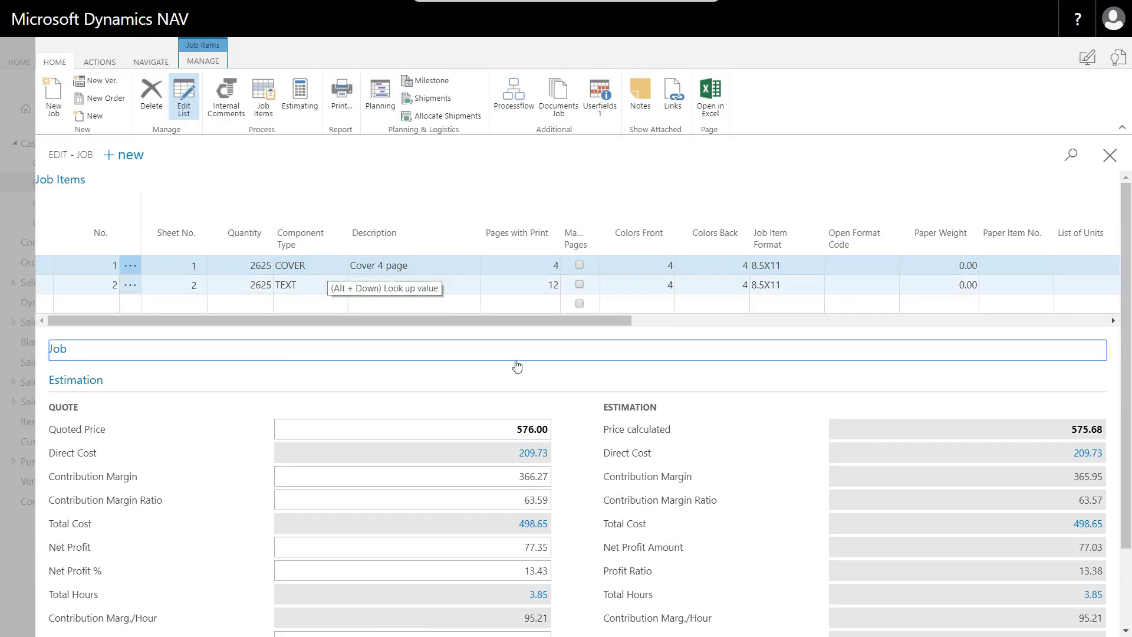
left_click_drag(589, 322, 902, 331)
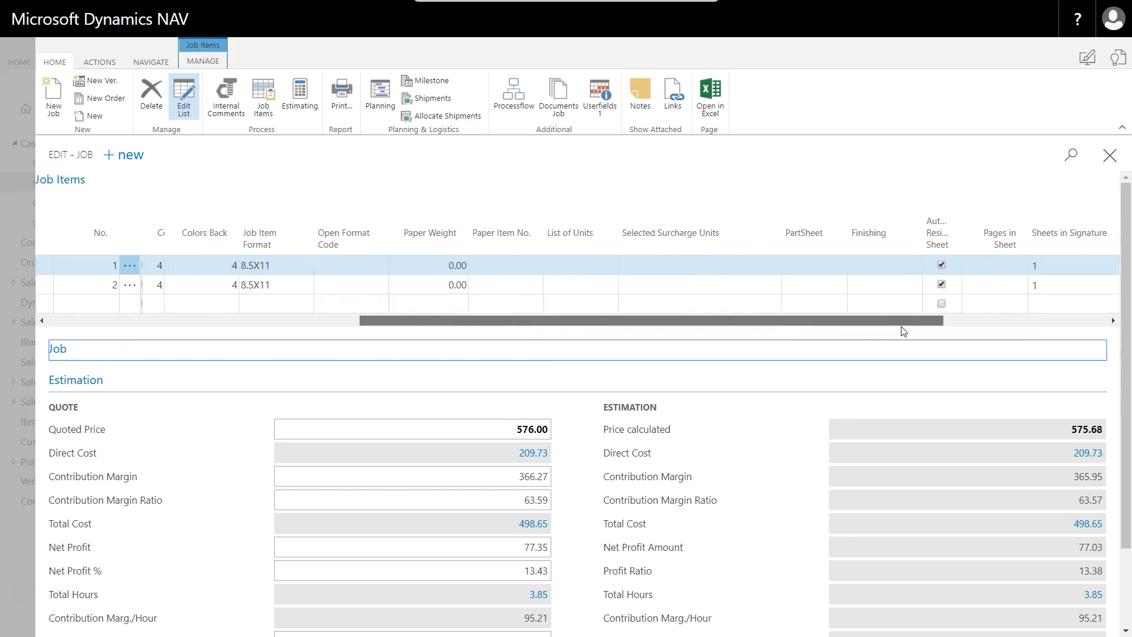
- Give the cover 80-weight PS-047 Creator Silk Cover paper on calculation unit L_5110
left_click(409, 264)
type("89")
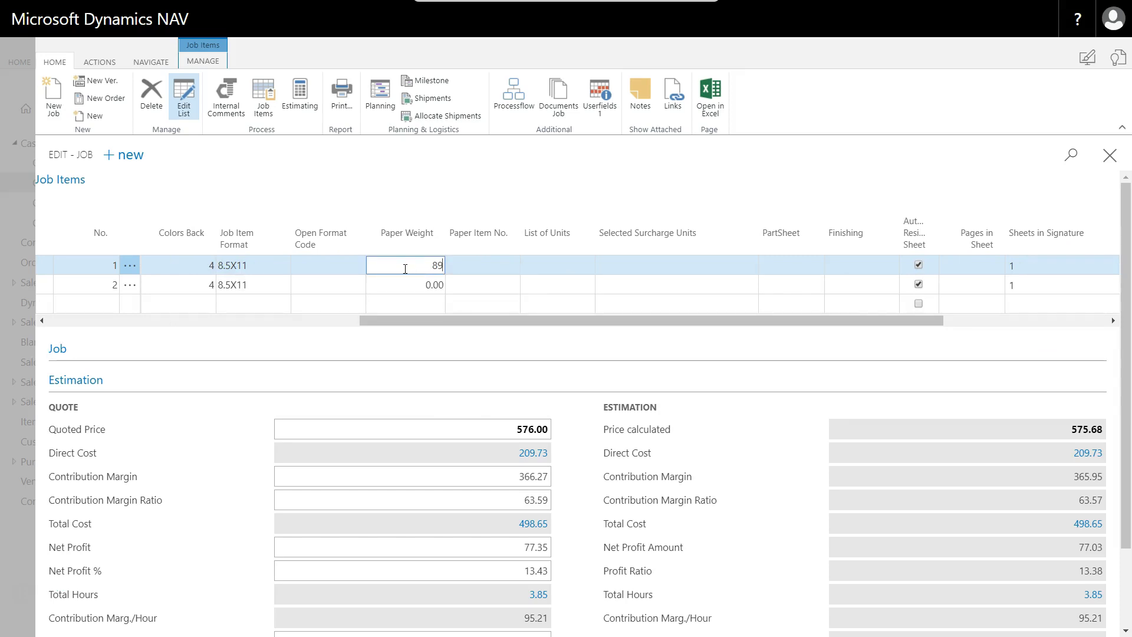
key("BackSpace")
type("0")
key("Tab")
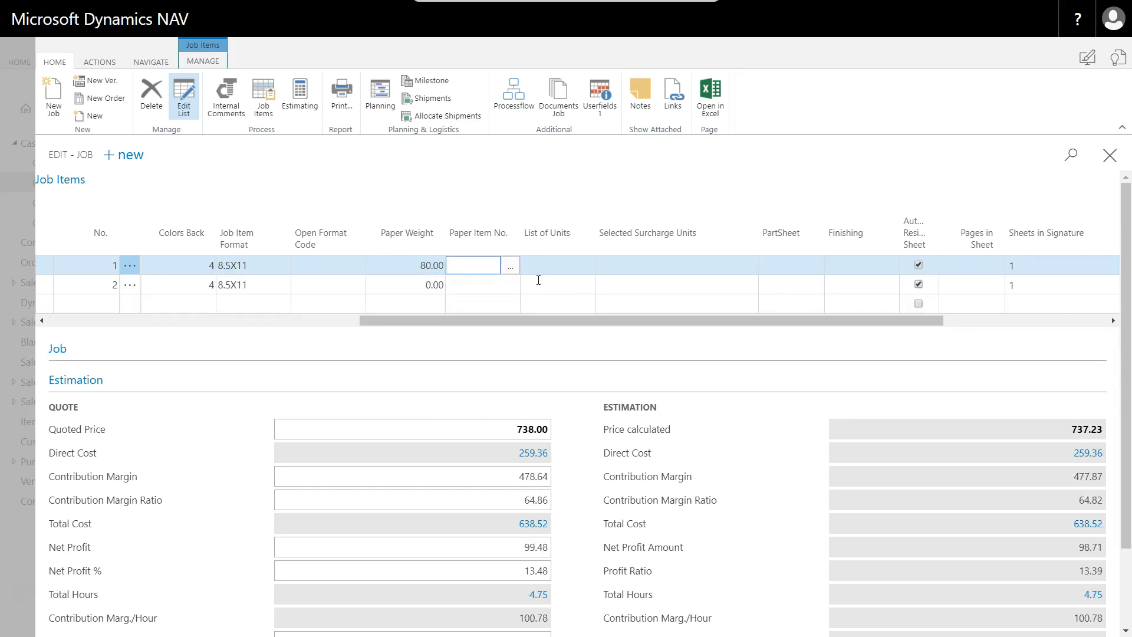
left_click(511, 267)
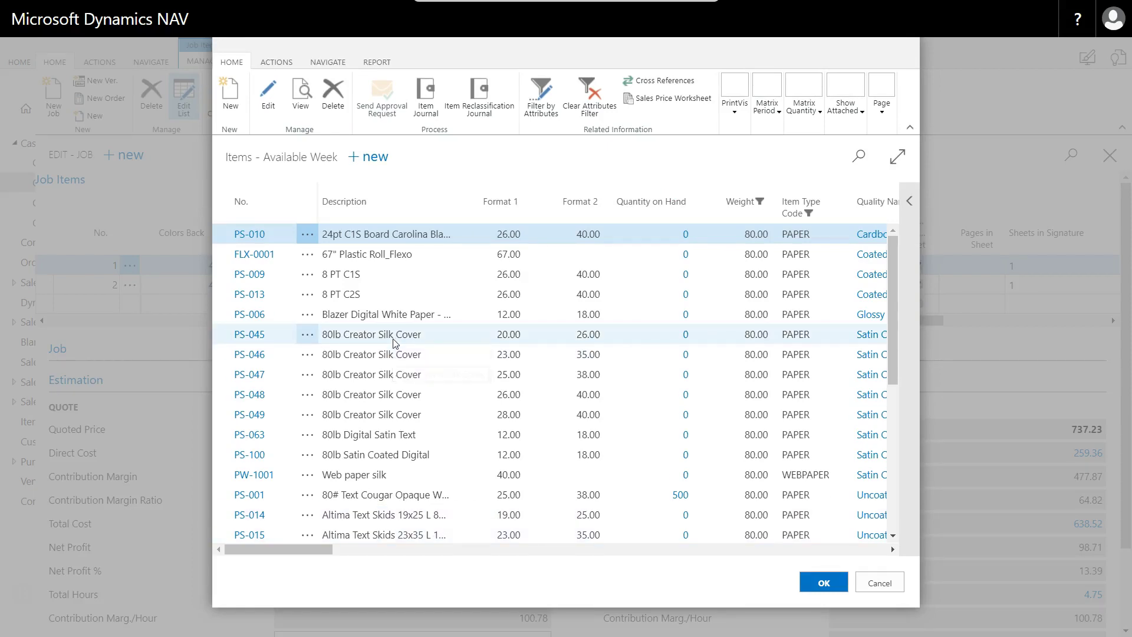
left_click(393, 374)
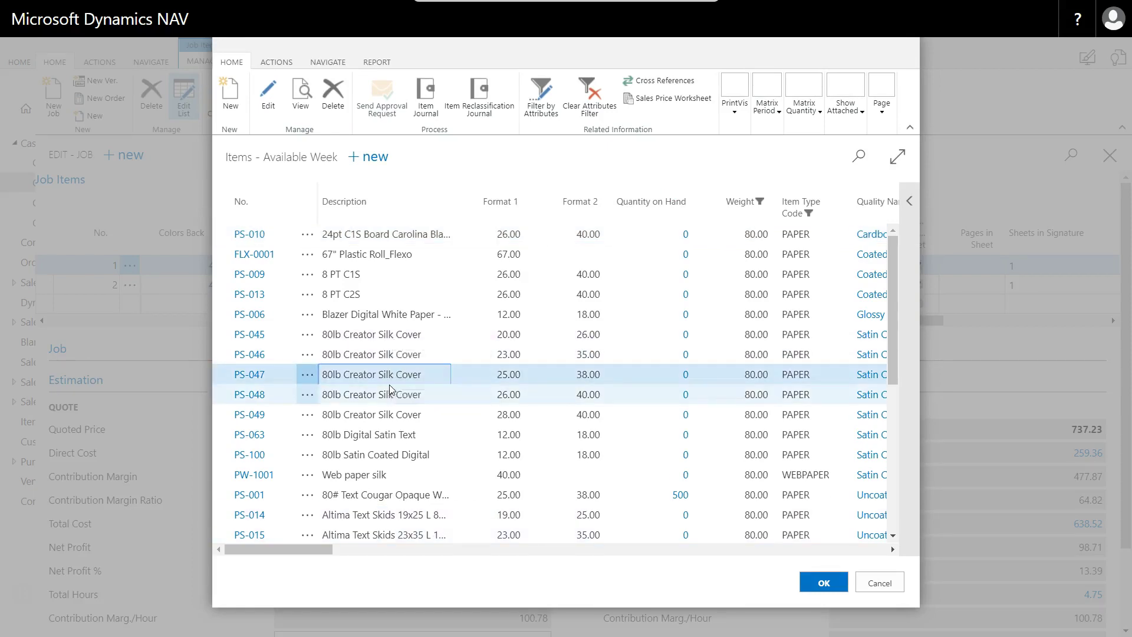
left_click(837, 583)
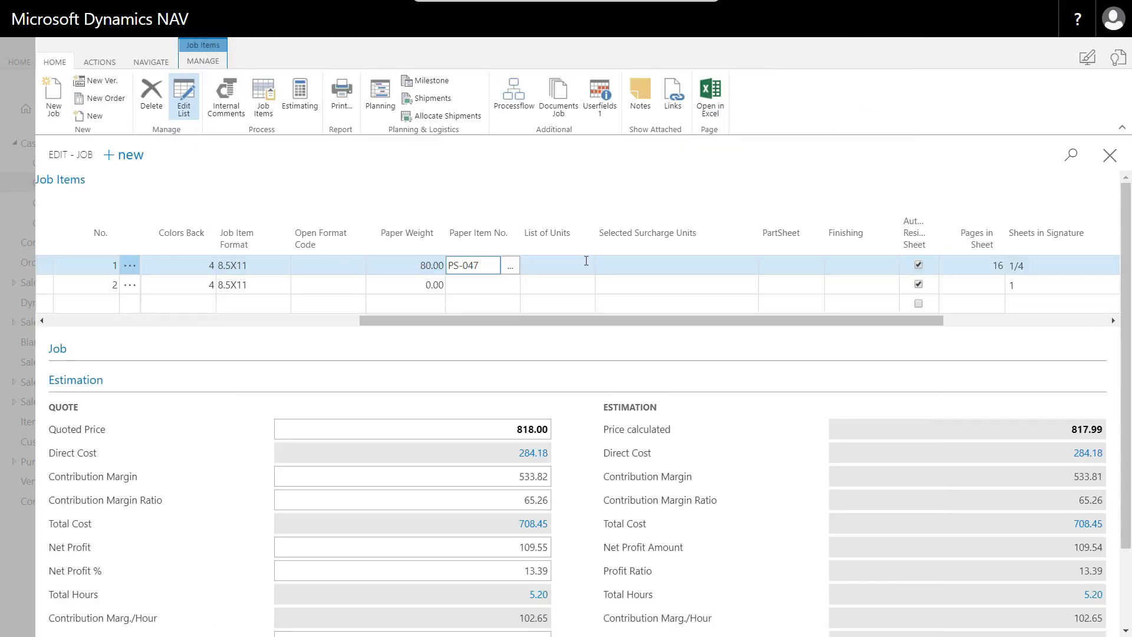
left_click(586, 260)
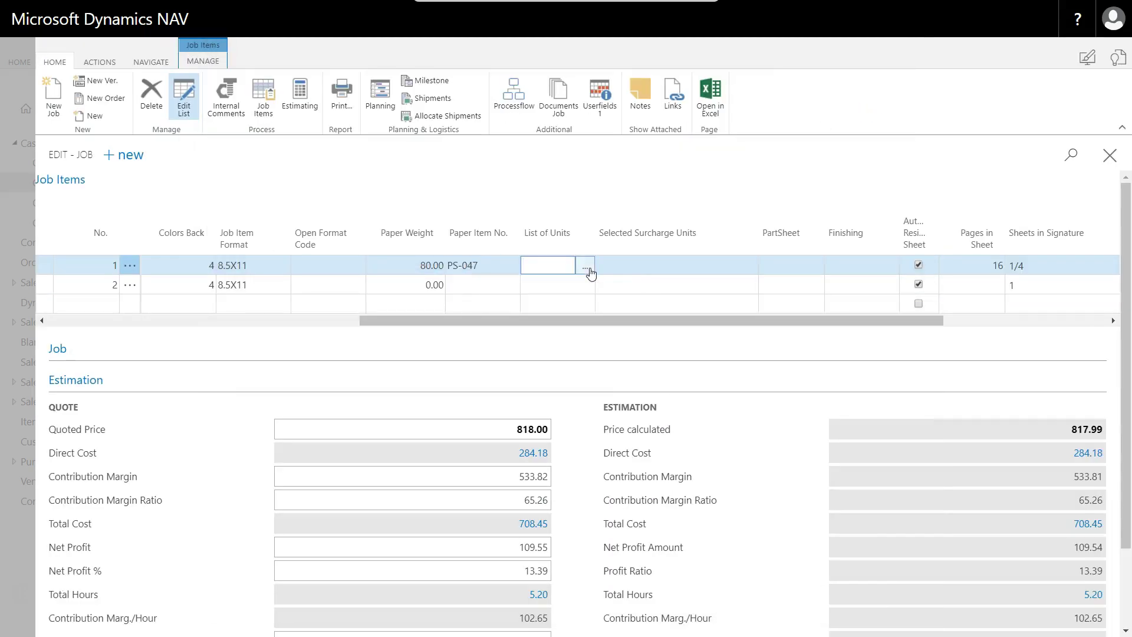
left_click(587, 269)
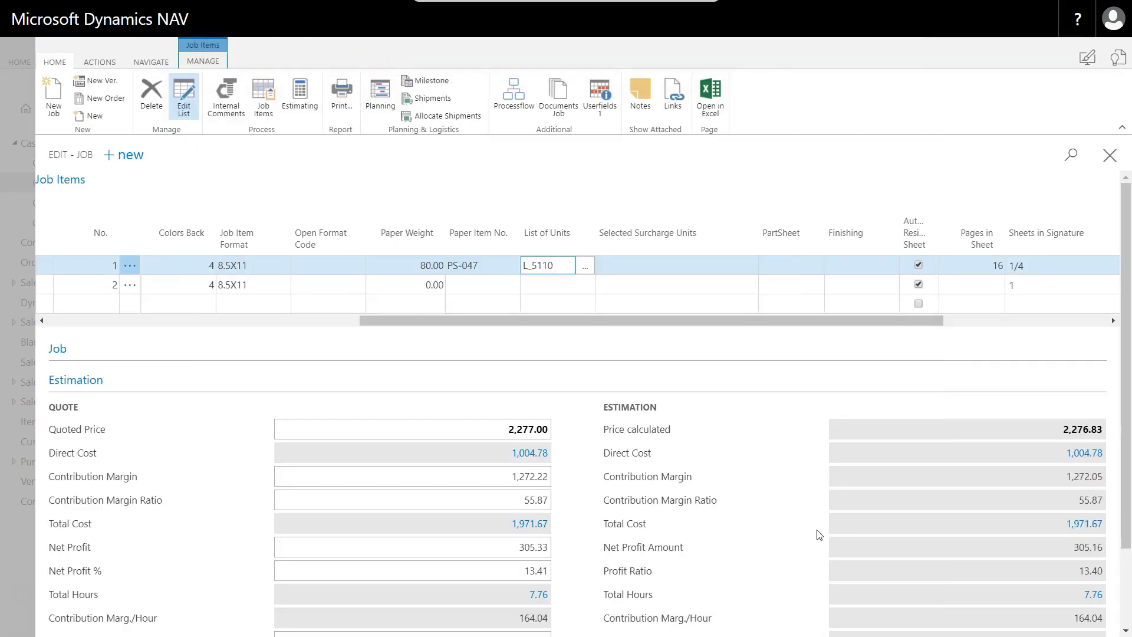
left_click_drag(640, 329, 657, 329)
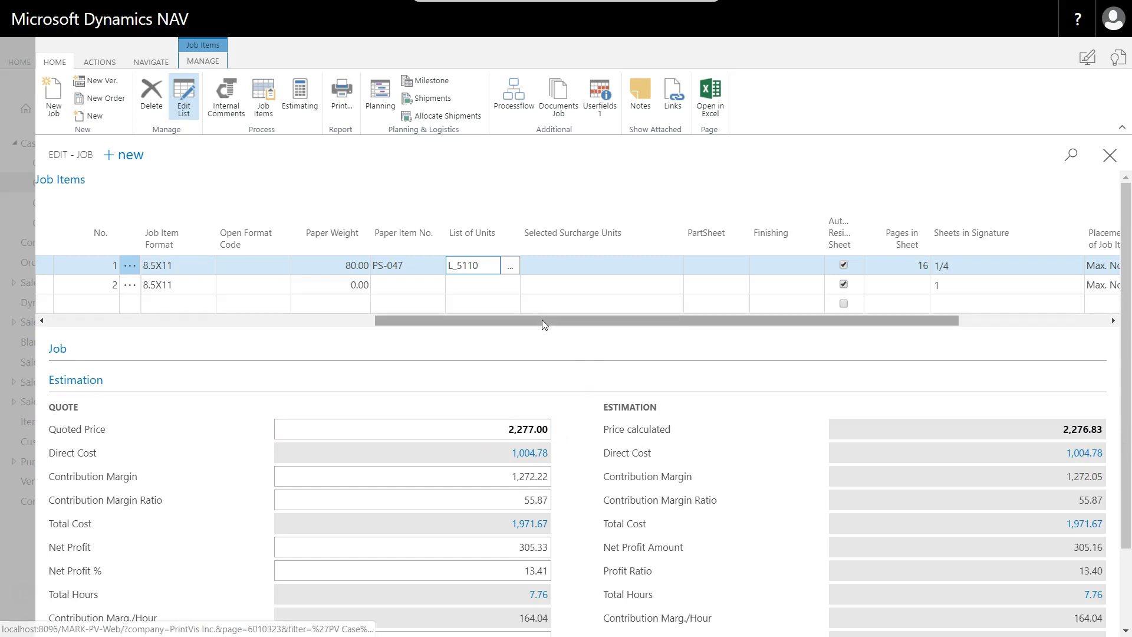
- Give the text item 70-weight PS-060 Creator Silk Text paper
left_click(354, 280)
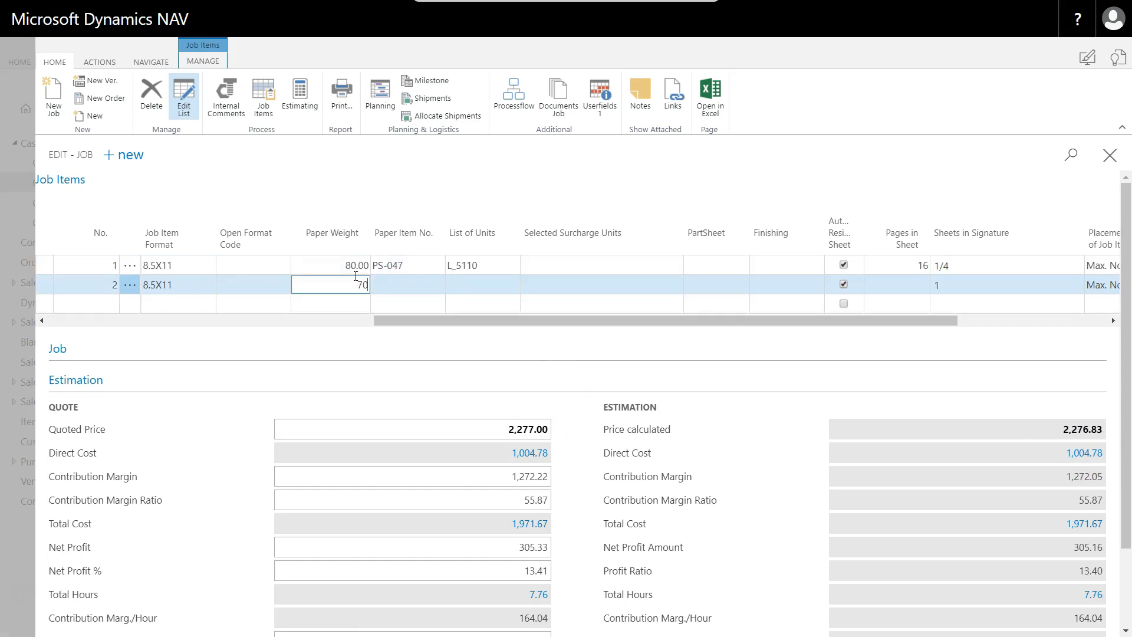
type("70")
key("Tab")
left_click(436, 284)
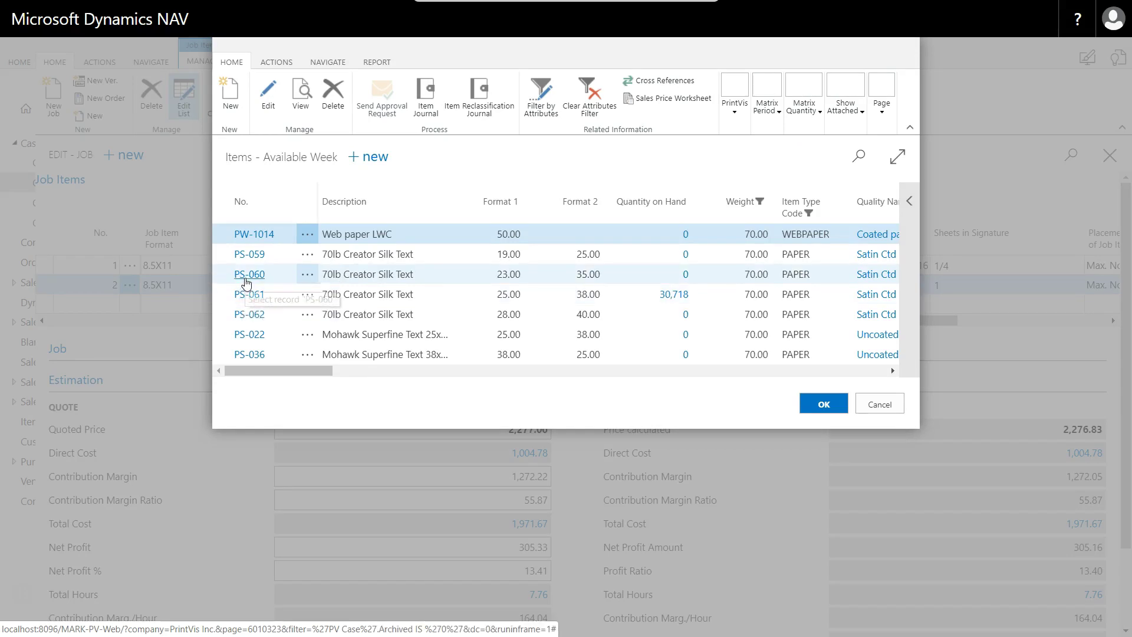
left_click(254, 279)
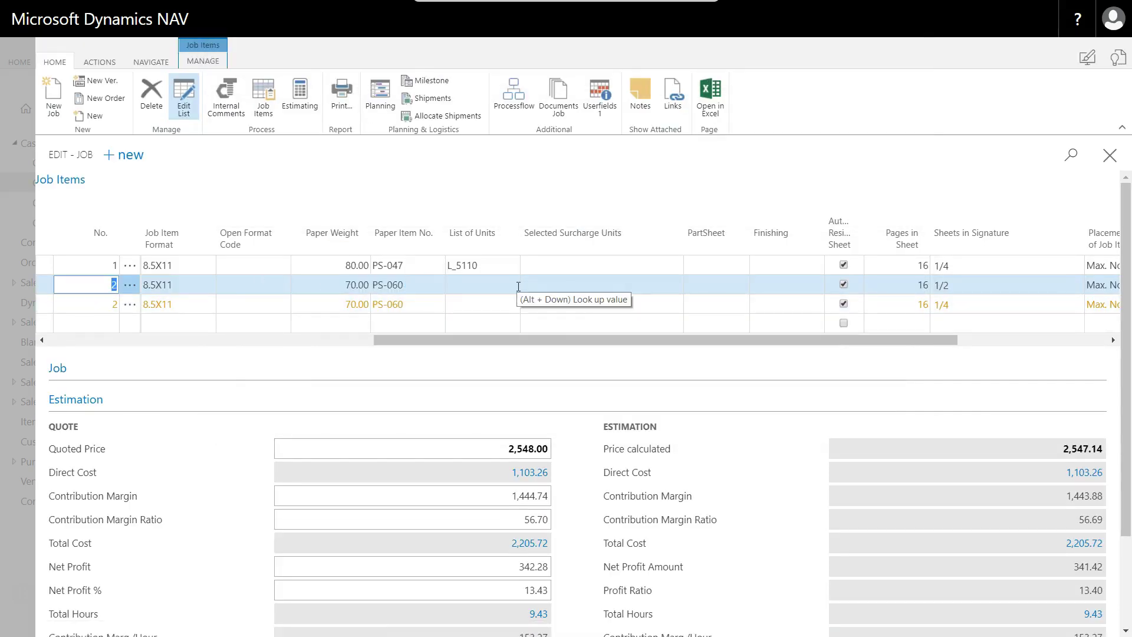
- Assign Speedmaster XL 165 unit L_5110 to the text row, then close the Edit - Job page
left_click(518, 287)
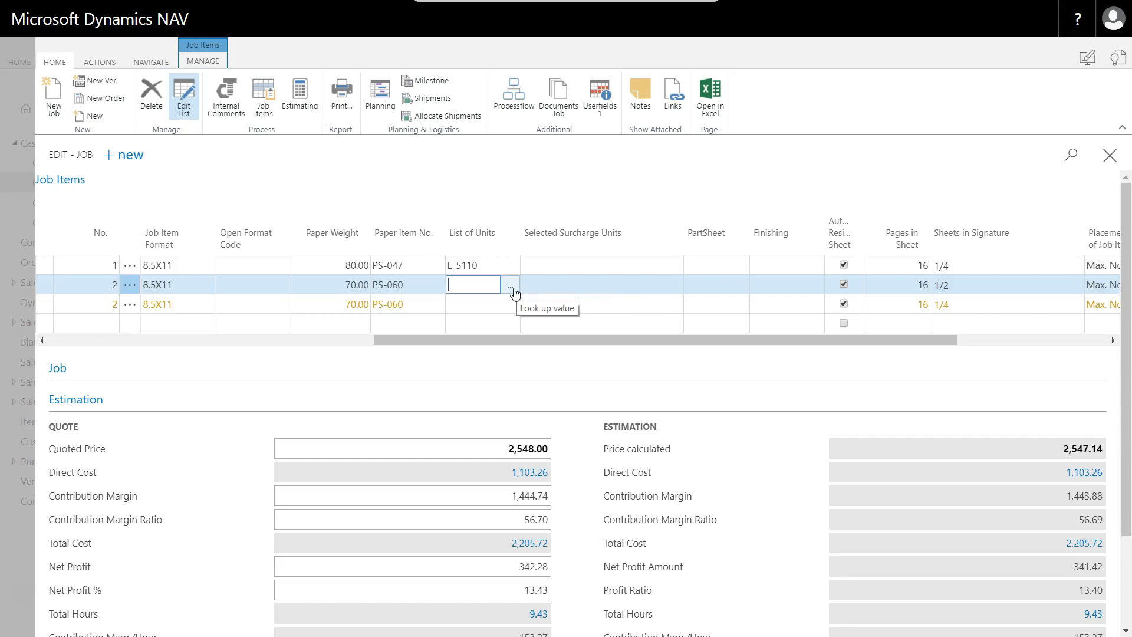
left_click(511, 287)
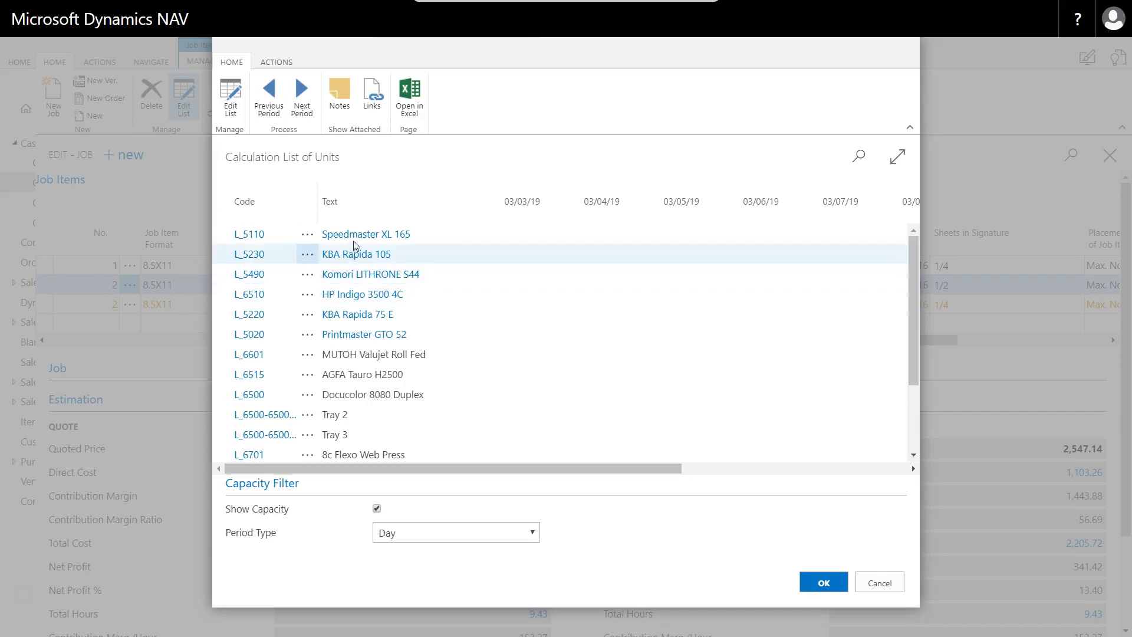
left_click(351, 234)
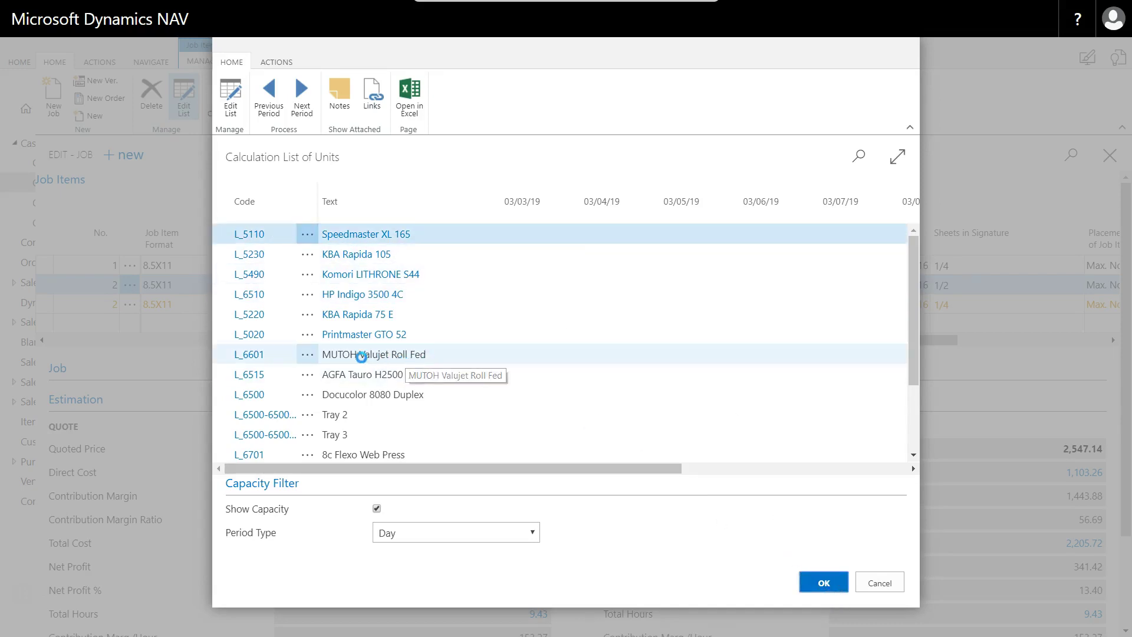
key("Return")
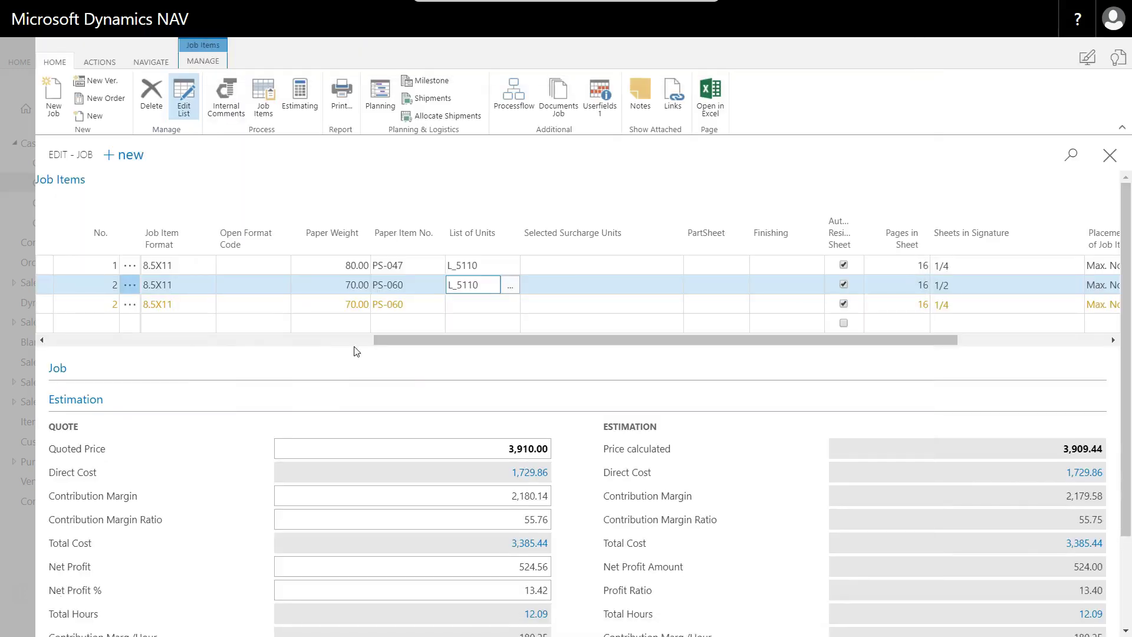
left_click_drag(415, 340, 50, 348)
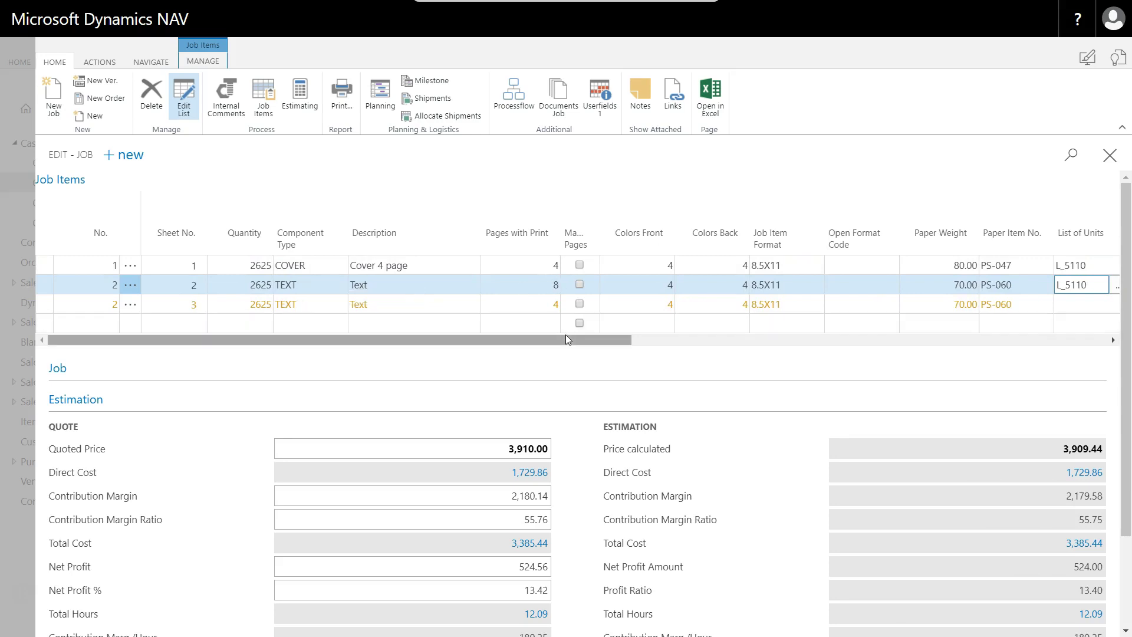
left_click_drag(565, 338, 960, 354)
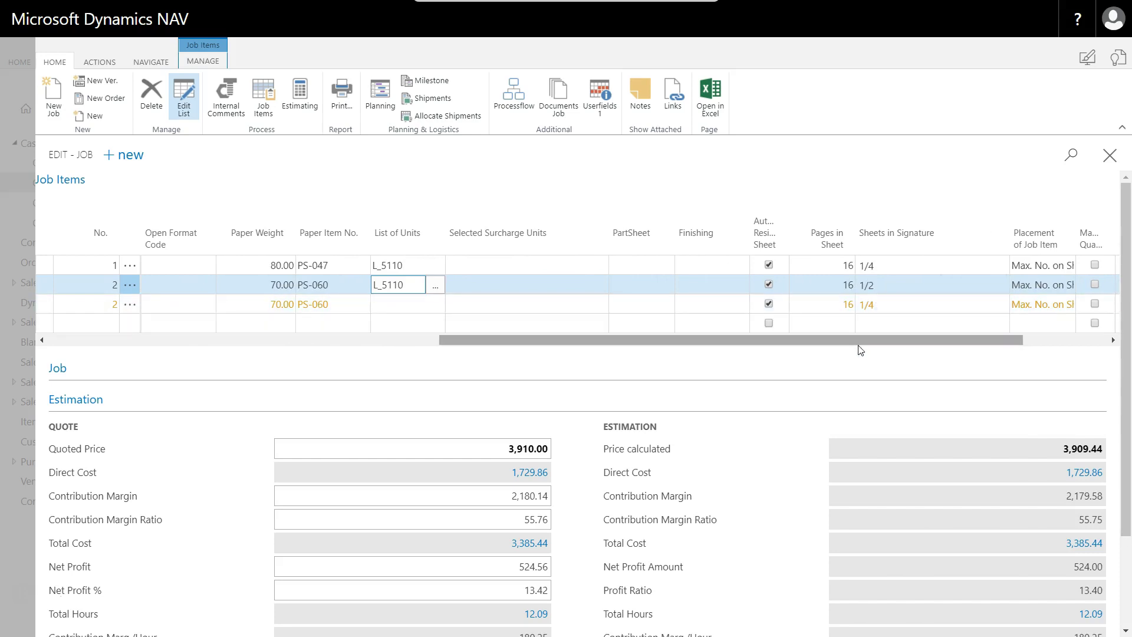
left_click_drag(859, 349, 203, 352)
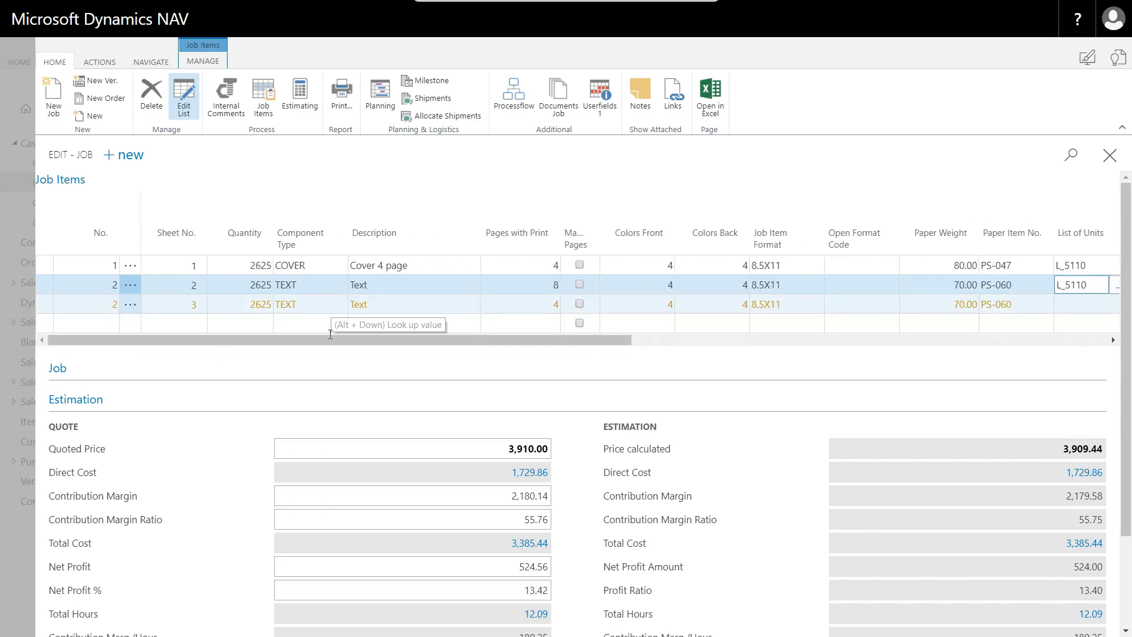
left_click_drag(330, 337, 642, 350)
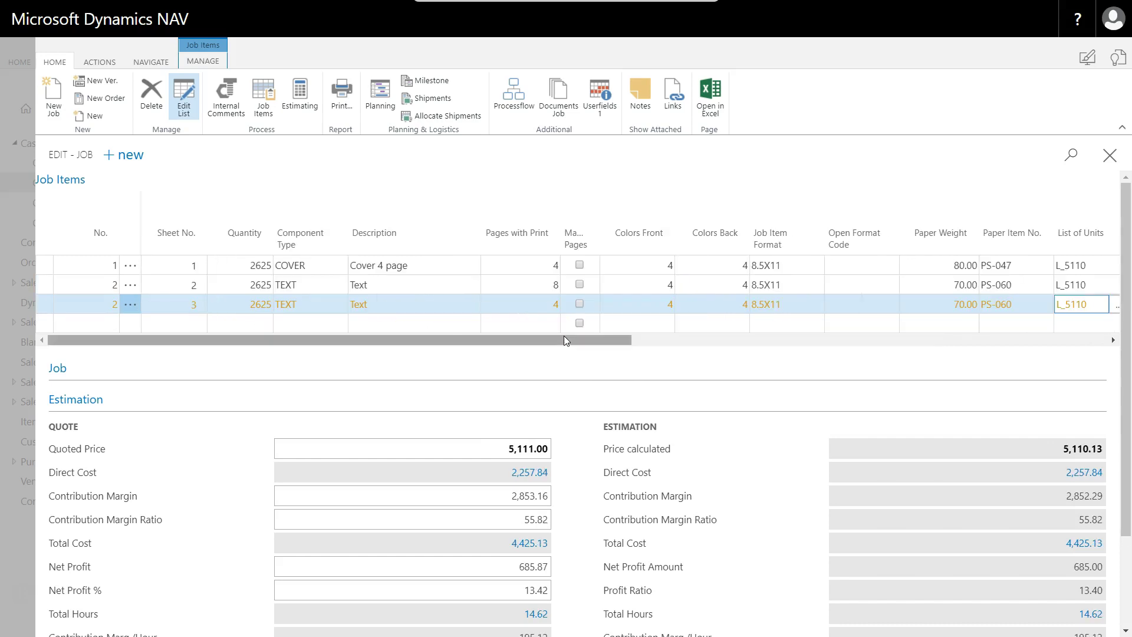
left_click(1110, 155)
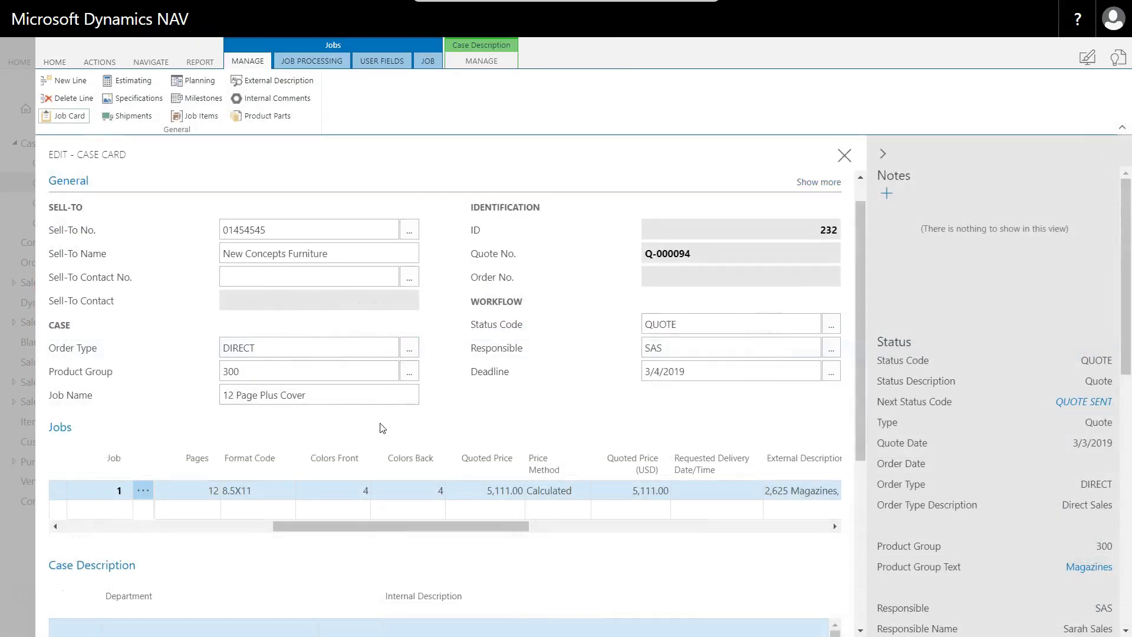
- Open the Edit - Estimating page for the 12 Page Plus Cover quote, totalling 5,110.13
left_click(143, 91)
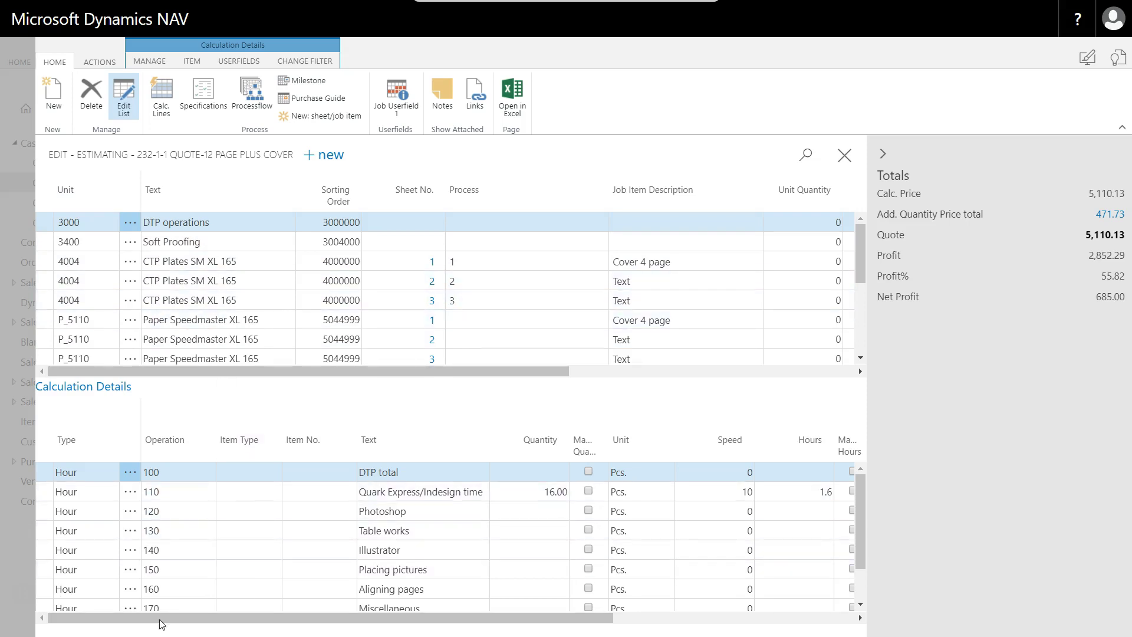
left_click(47, 248)
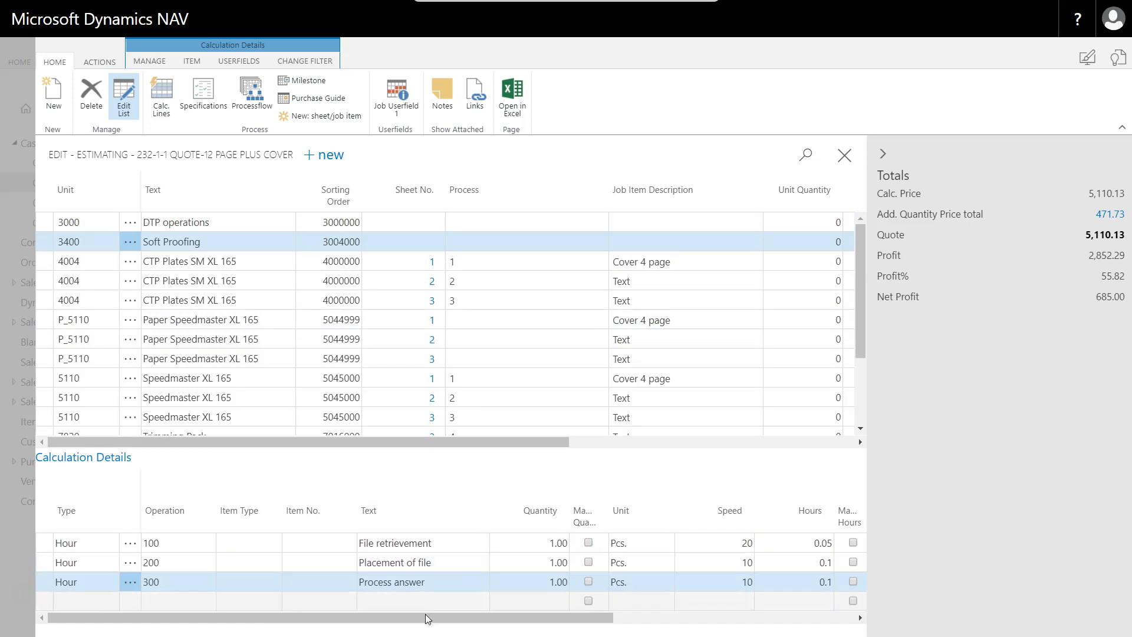
left_click_drag(426, 618, 633, 624)
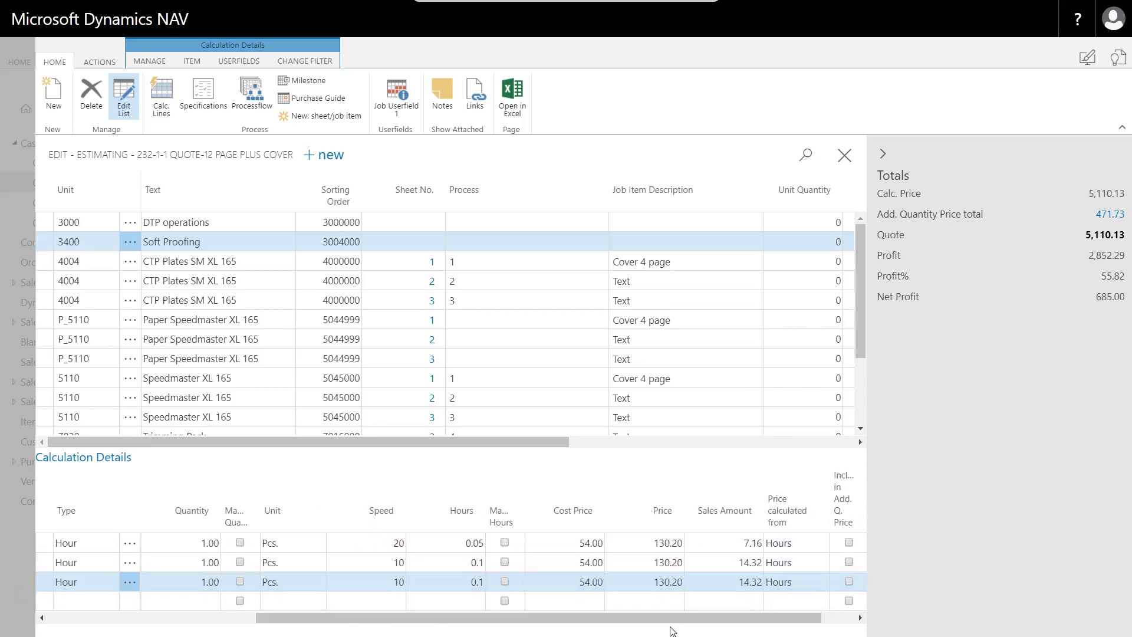
left_click_drag(670, 619, 799, 619)
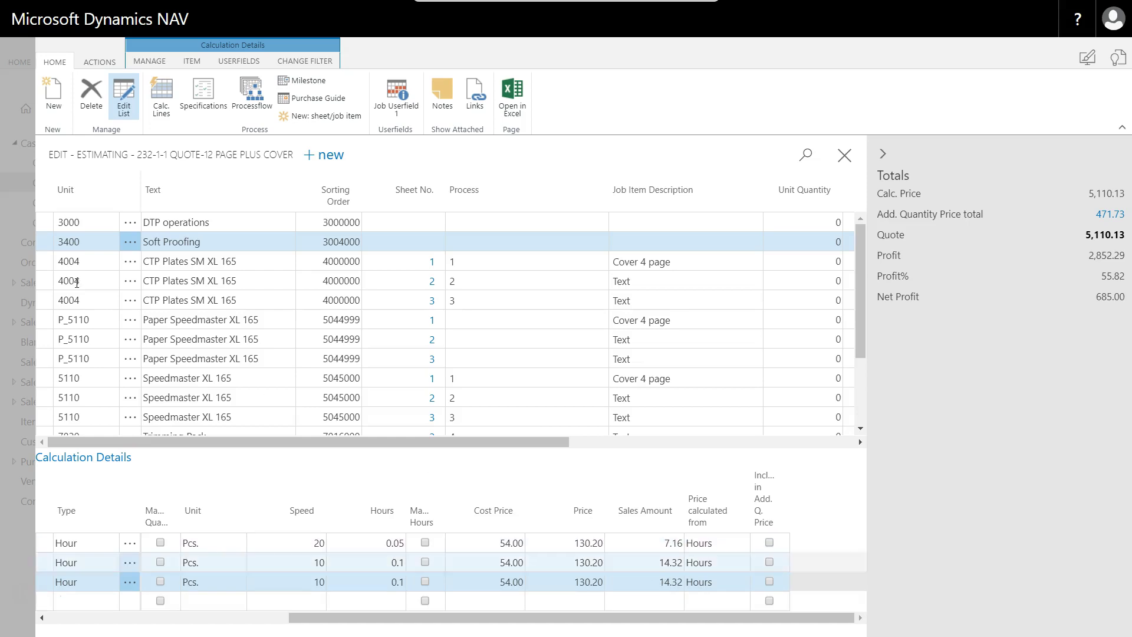
left_click(43, 223)
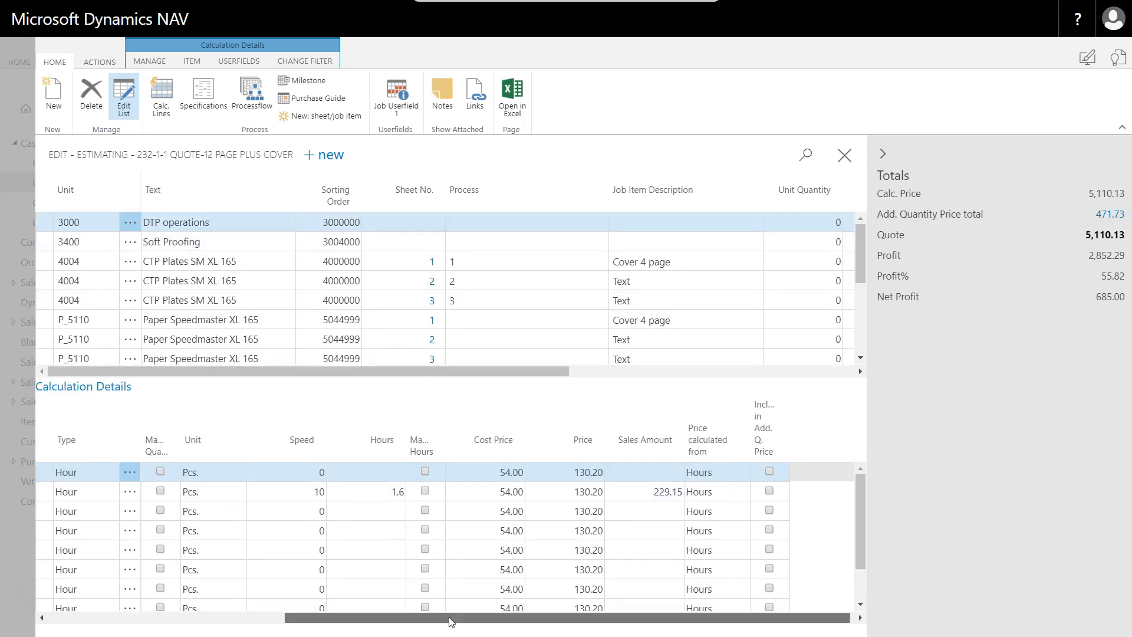
left_click_drag(452, 618, 181, 625)
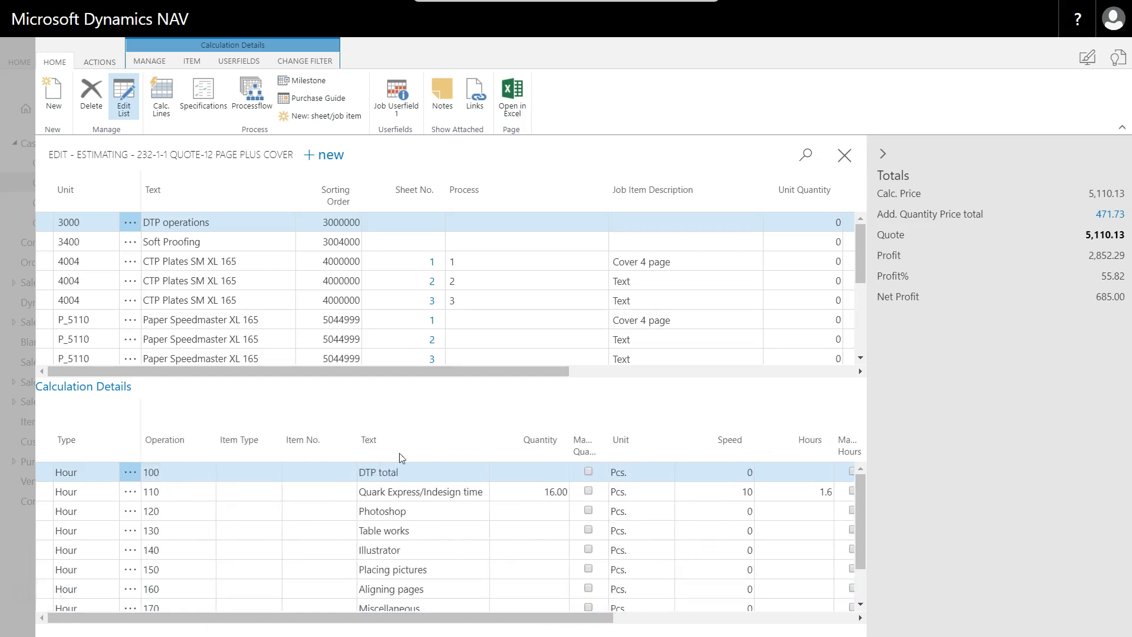
scroll(419, 531, "down", 2)
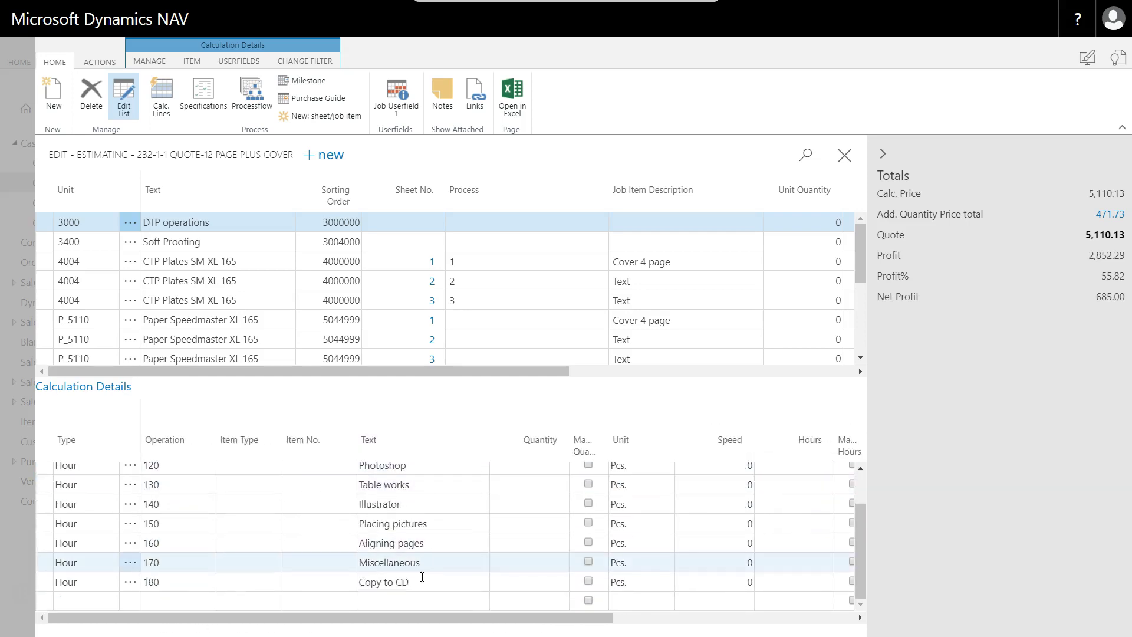
scroll(433, 507, "up", 2)
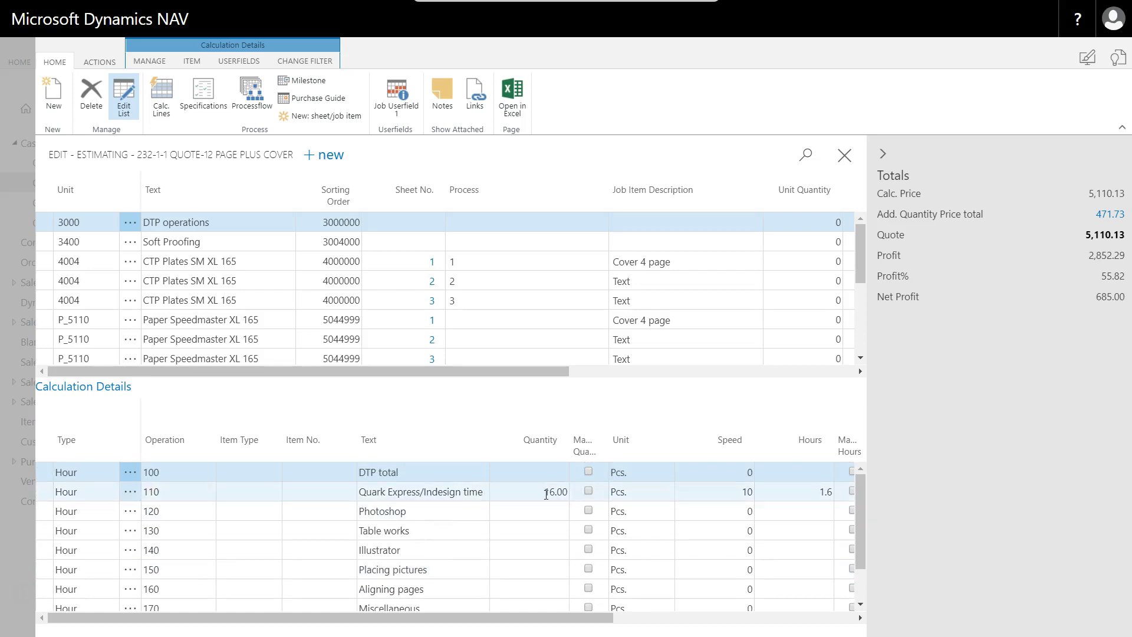
left_click_drag(483, 618, 707, 620)
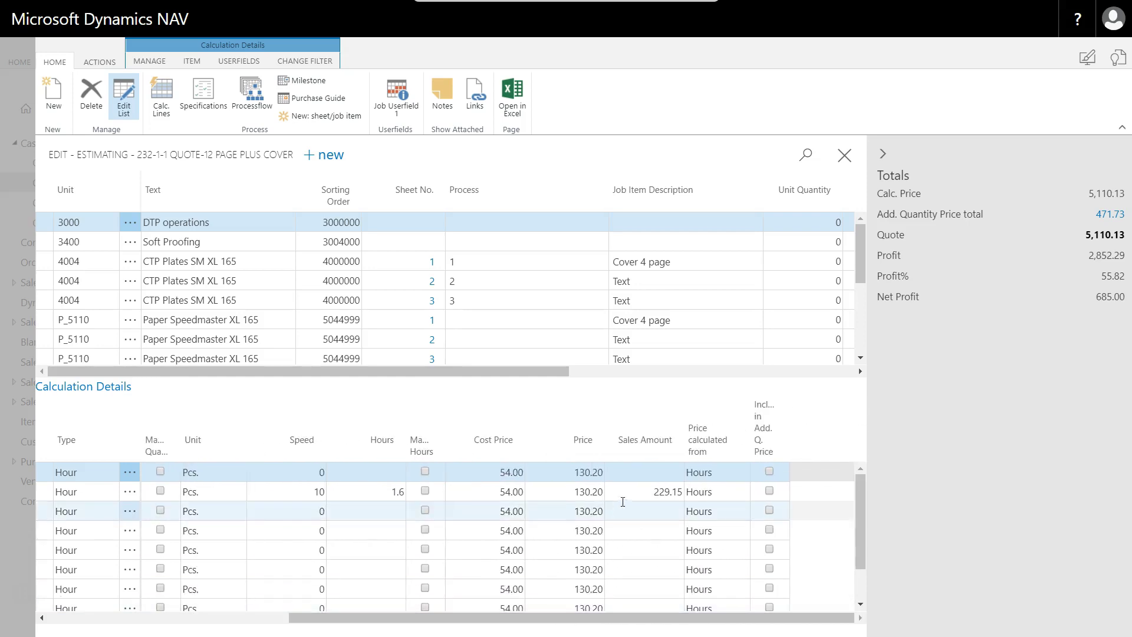
left_click(375, 491)
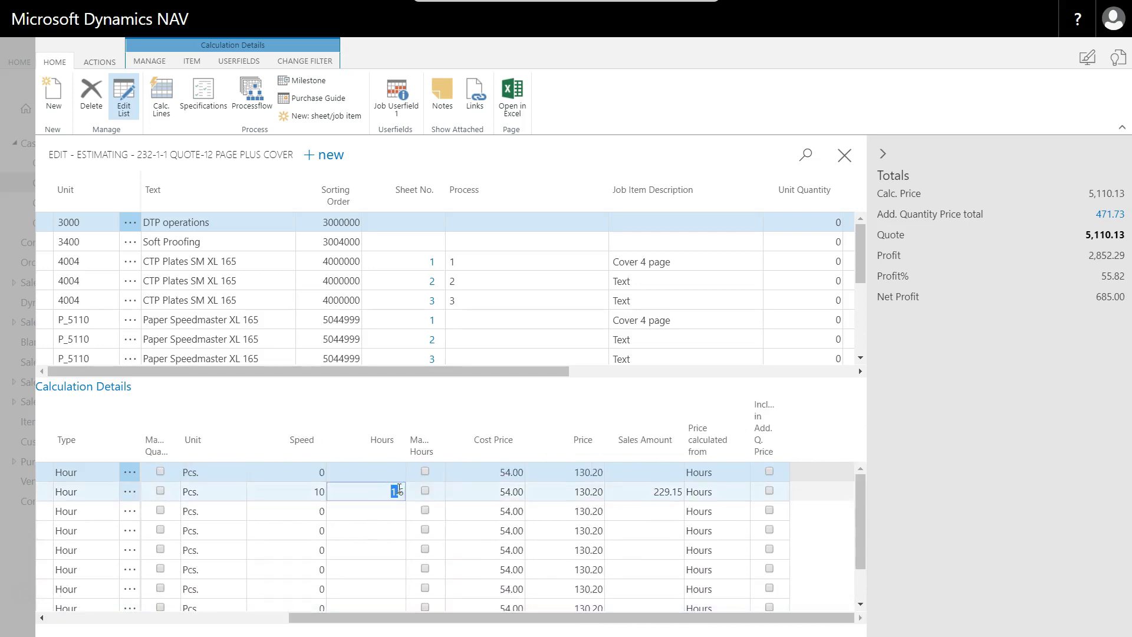
left_click_drag(403, 485, 404, 484)
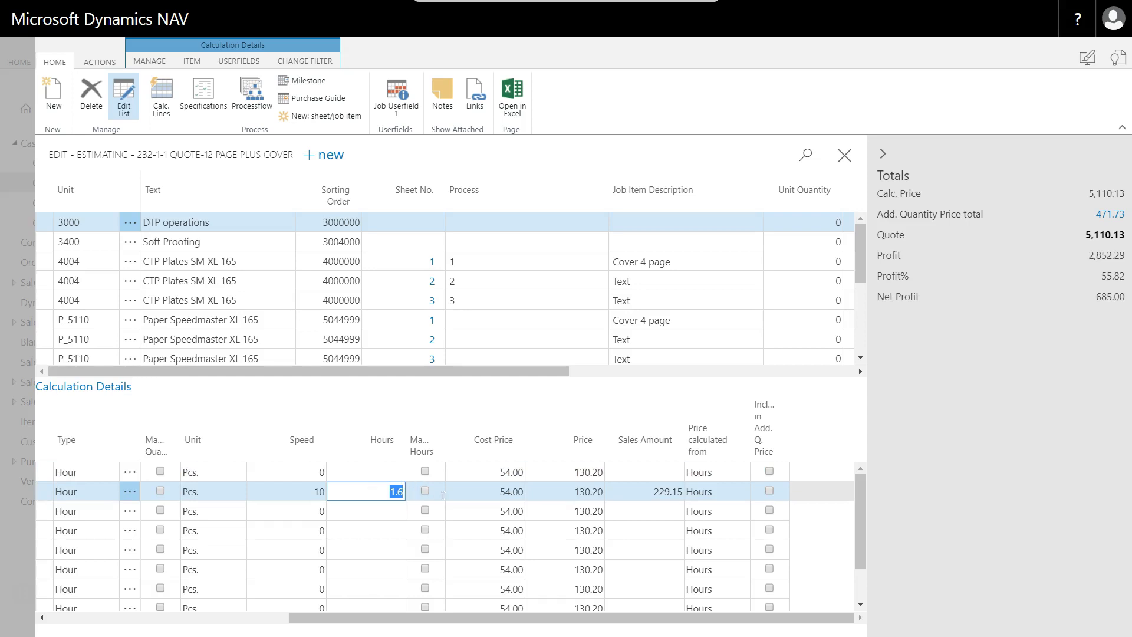
left_click(467, 492)
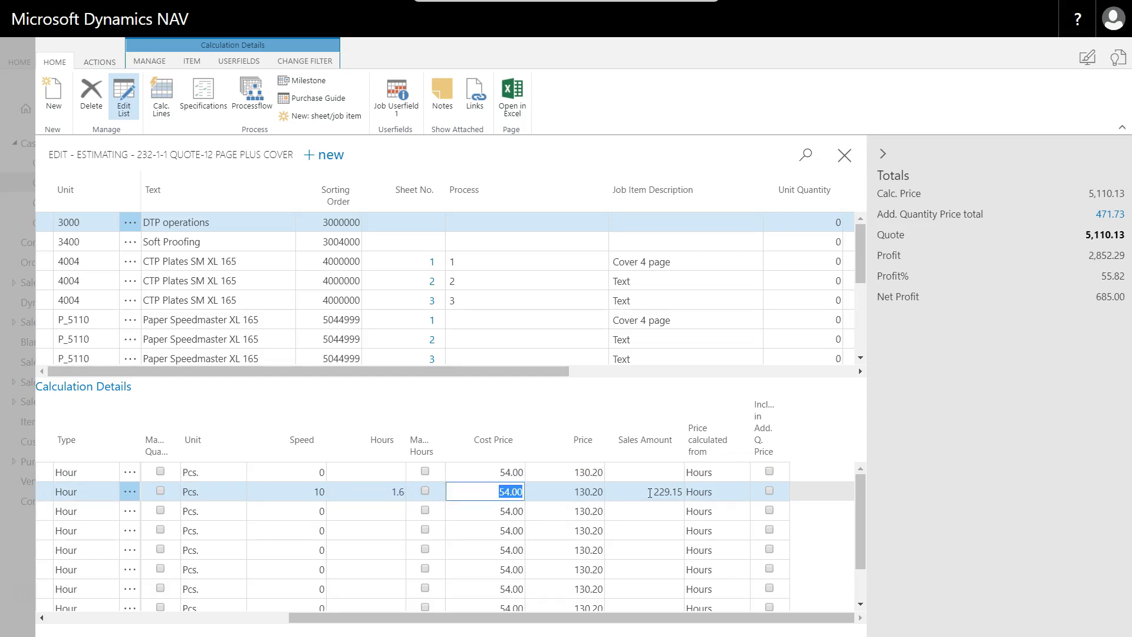
mouse_move(650, 493)
left_mouse_down()
mouse_move(696, 489)
mouse_move(649, 493)
left_mouse_up()
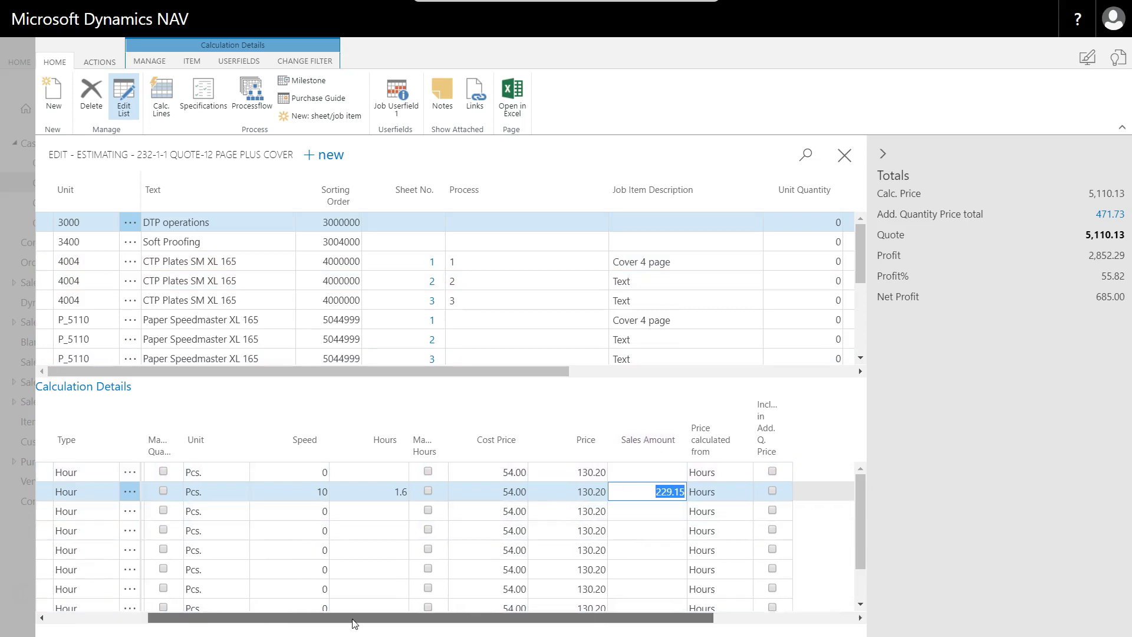
left_click_drag(607, 618, 243, 623)
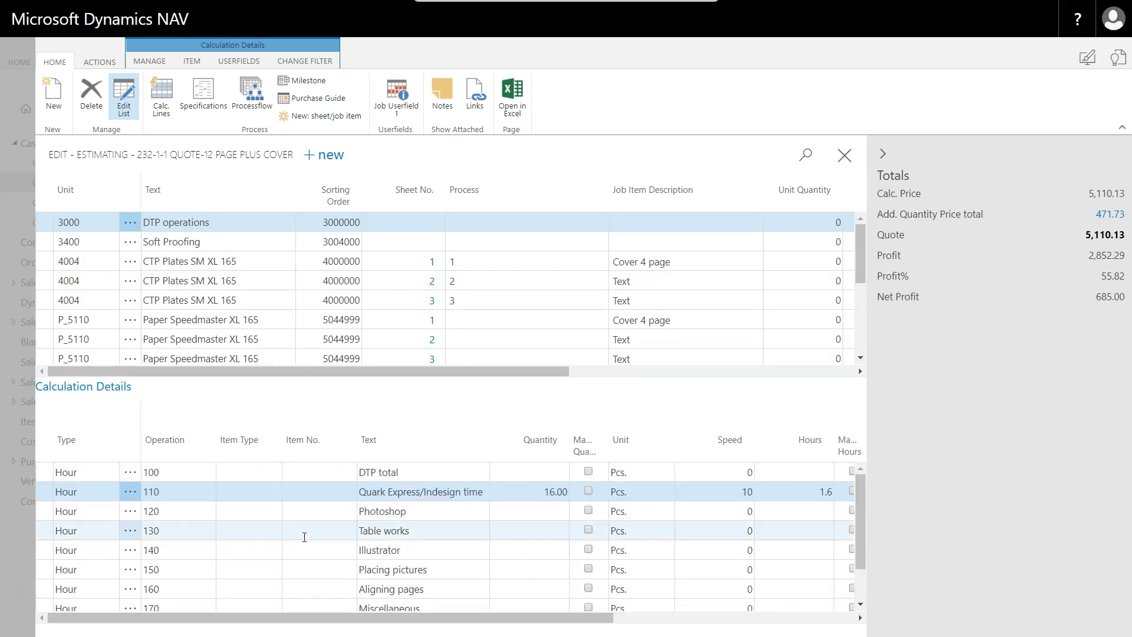
- Enter 2 manual hours on the Photoshop line, then uncheck Manual Hours to revert it
left_click(537, 510)
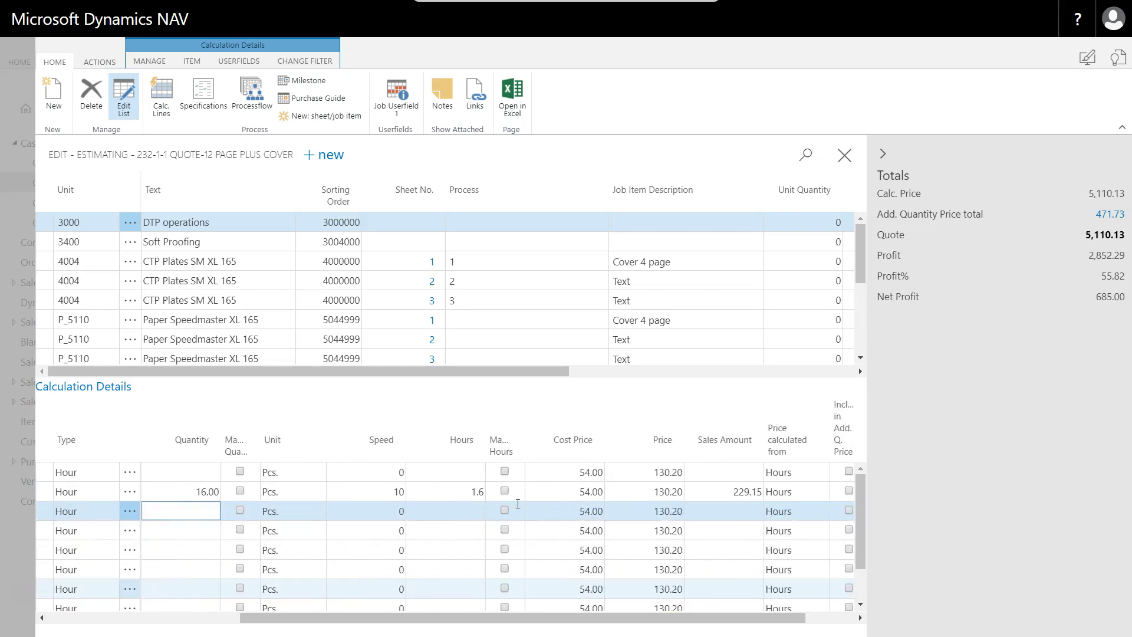
left_click(466, 510)
type("2")
key("Tab")
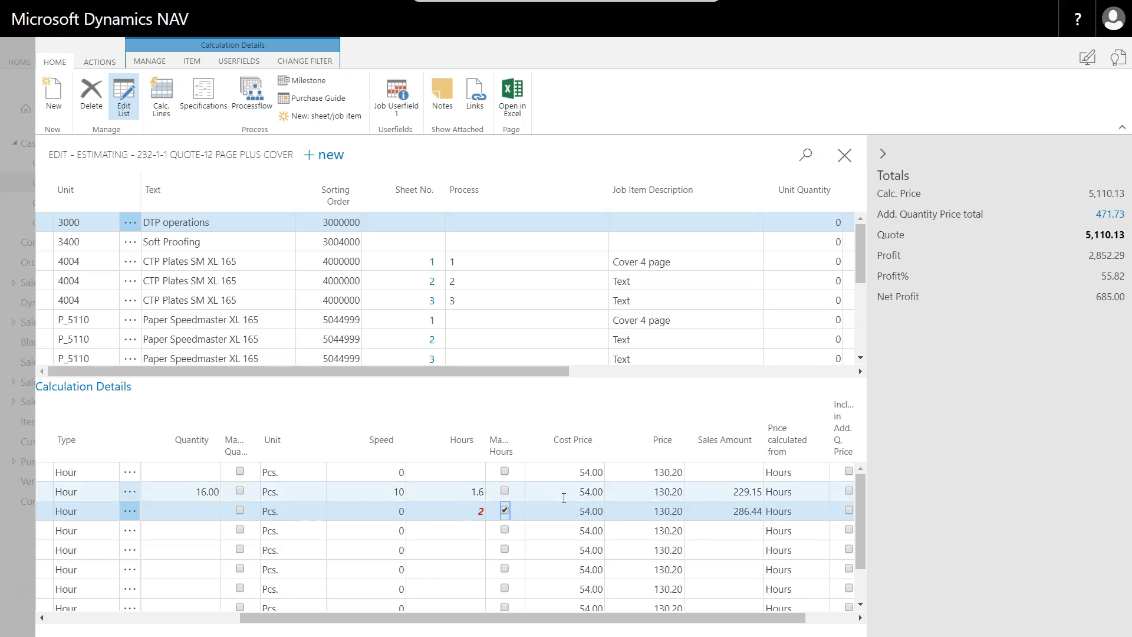
key("shift+Tab")
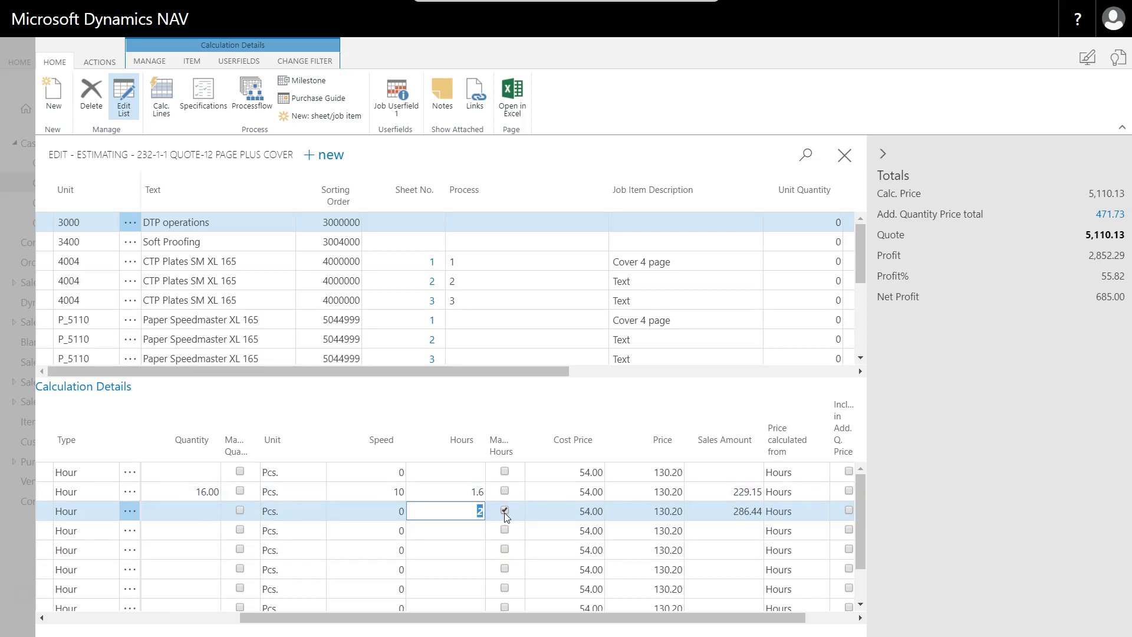
left_click(505, 511)
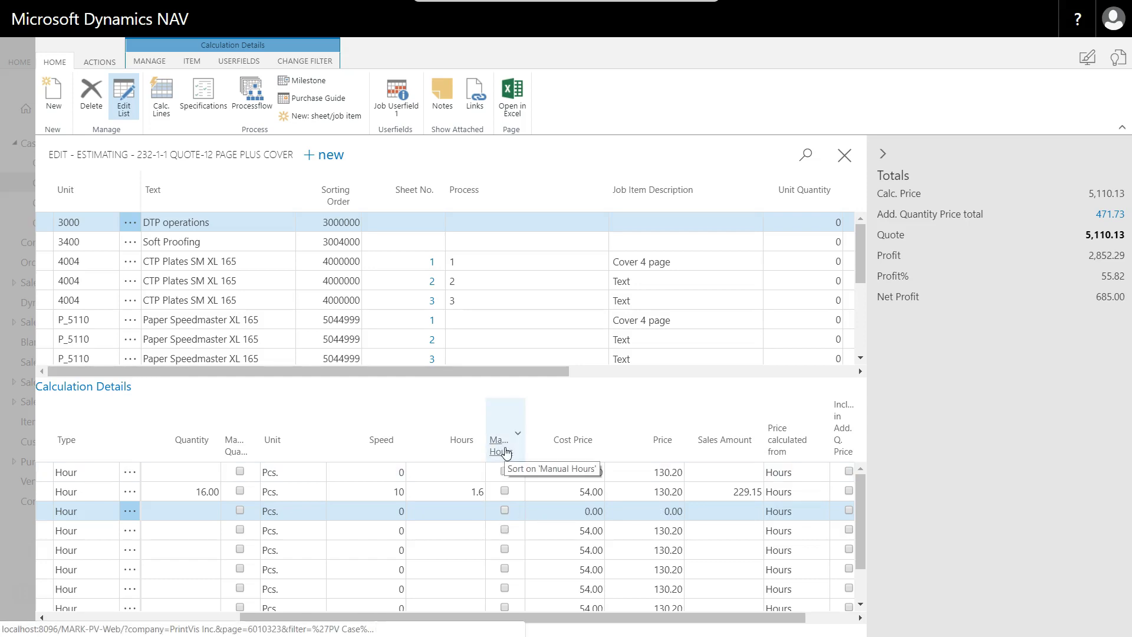
left_click(470, 515)
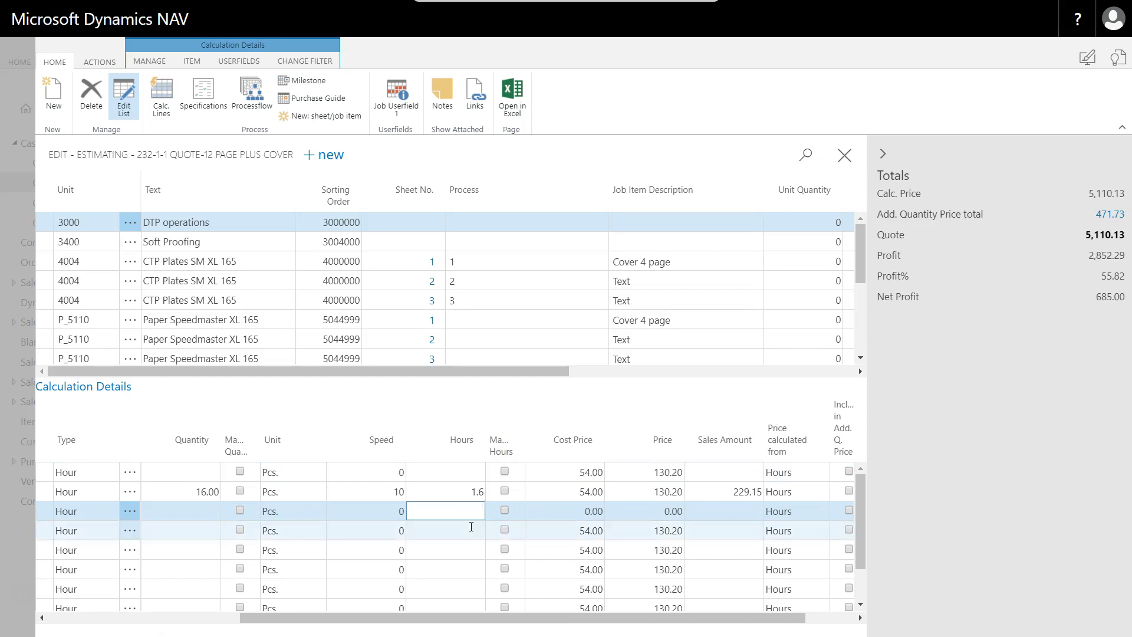
- Set Quark Express/Indesign hours to 3.2, then uncheck Manual Hours to restore 1.6
left_click(471, 529)
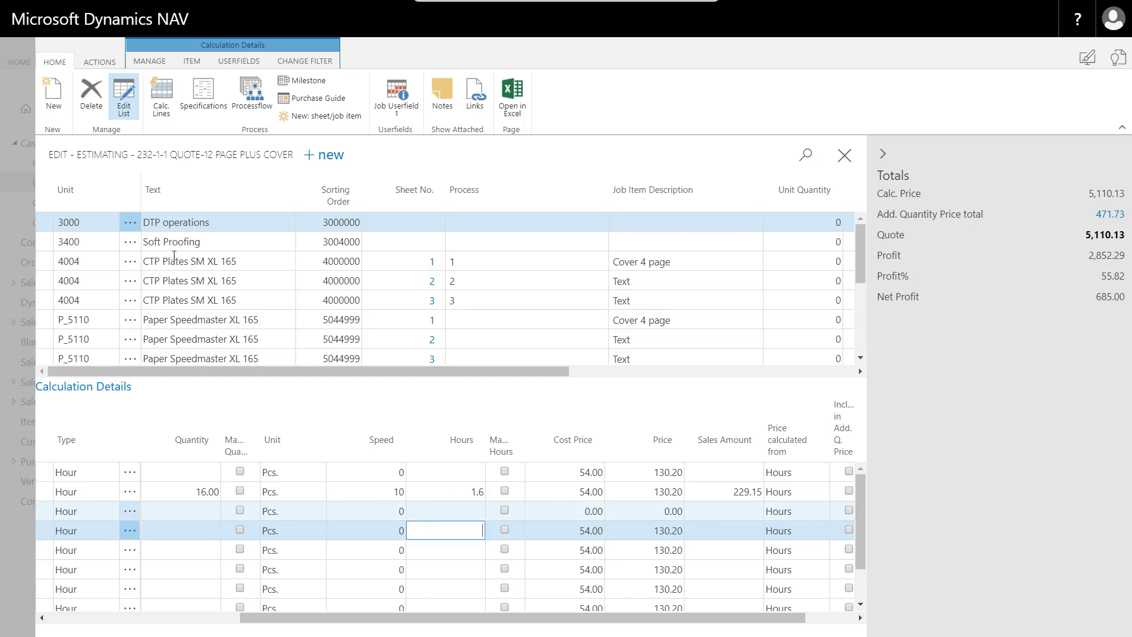
left_click(451, 490)
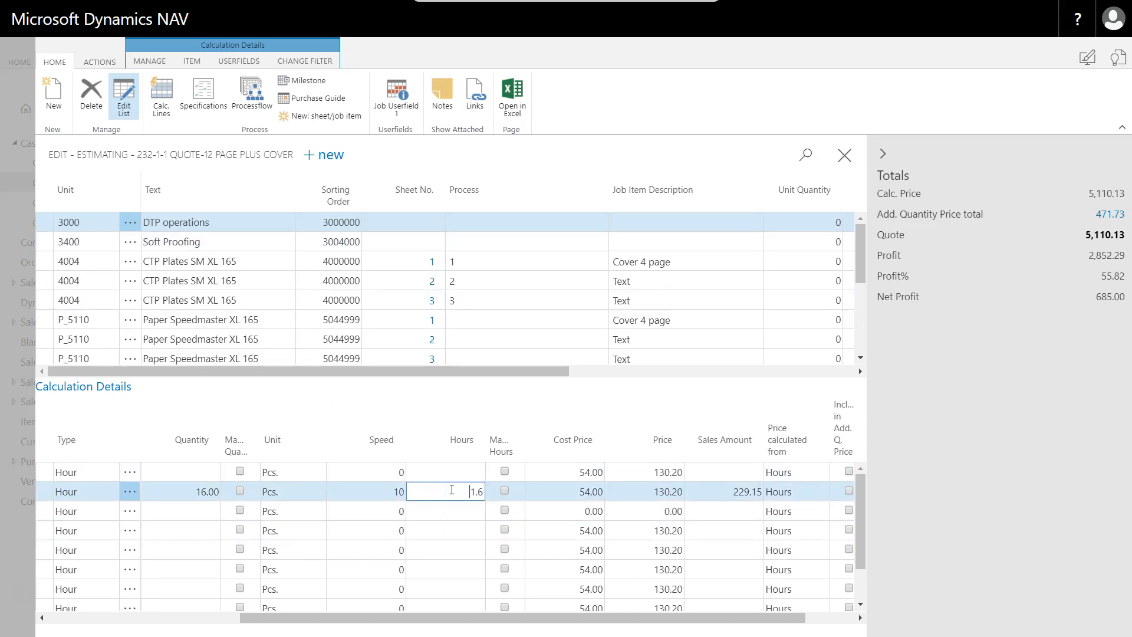
type("3.2")
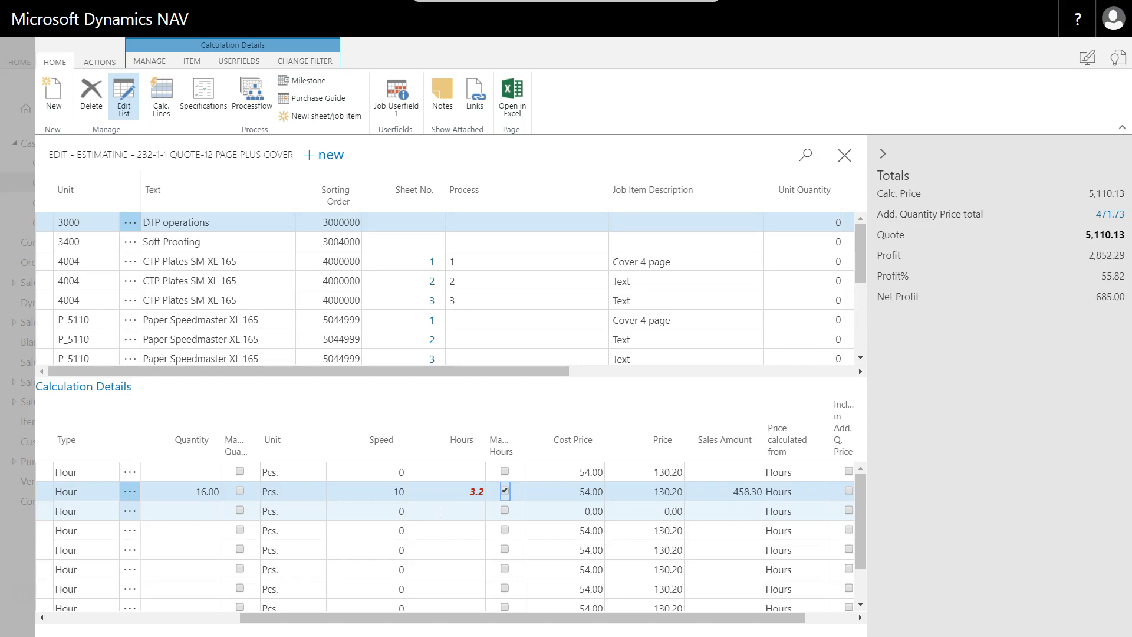
left_click(505, 490)
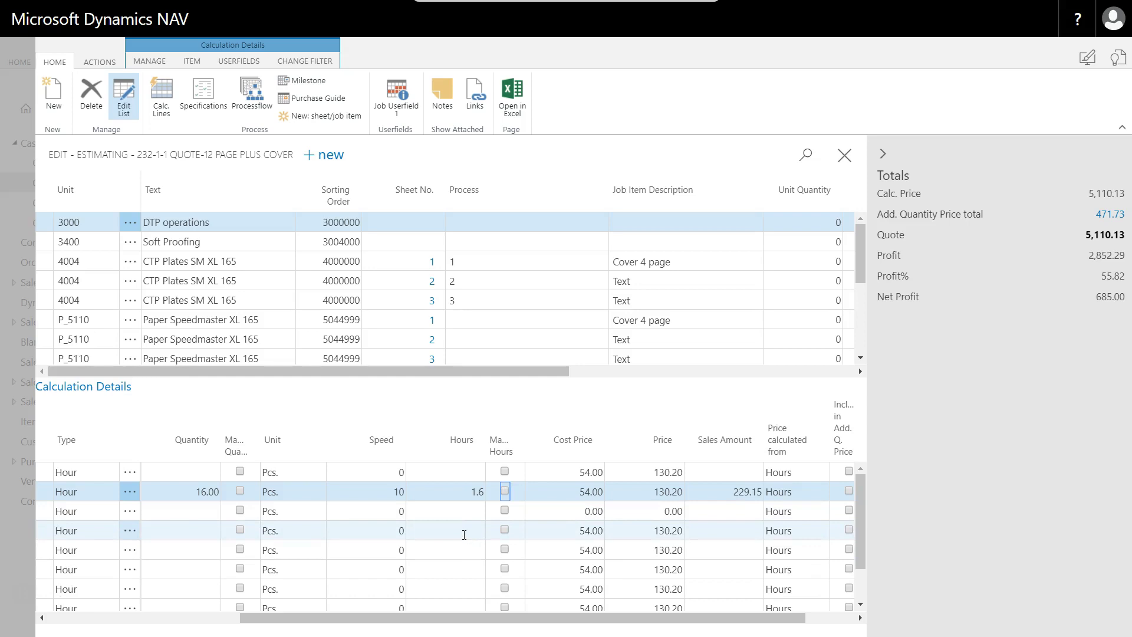
- Review the CTP plate and paper calculation details for the cover and text sheets
left_click(199, 264)
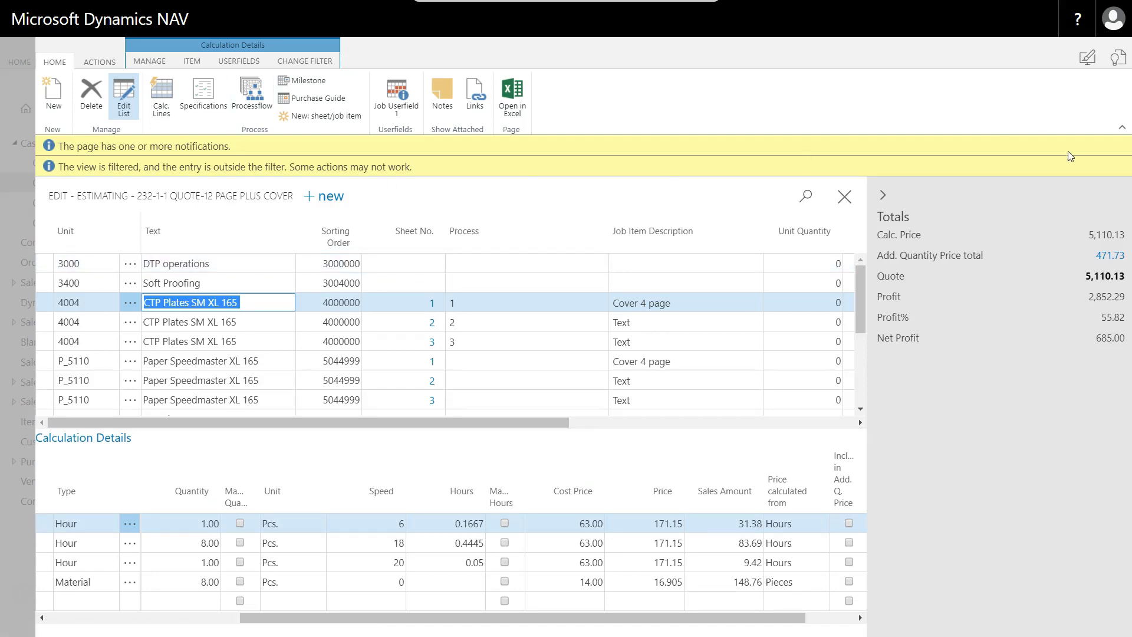
left_click(43, 328)
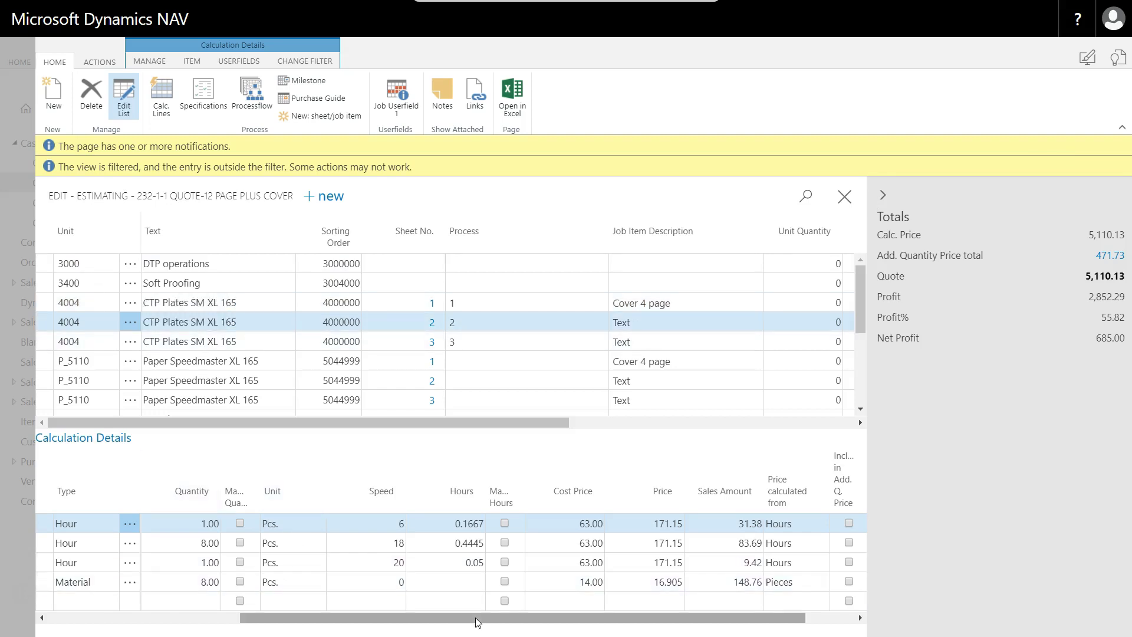
left_click_drag(478, 623, 207, 610)
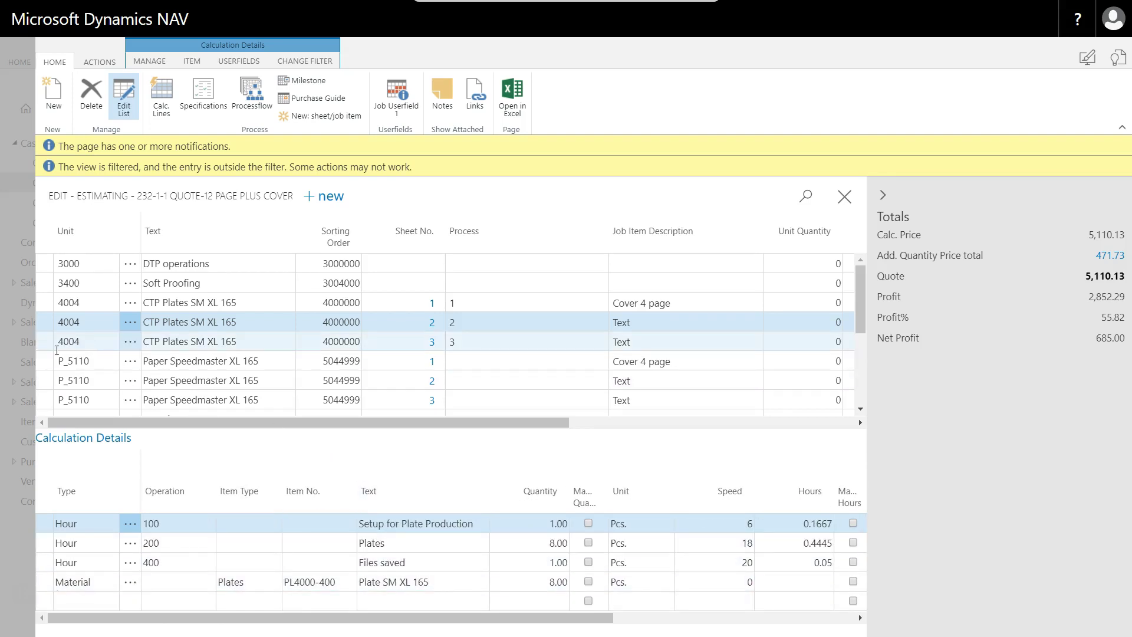
scroll(57, 350, "down", 2)
left_click(42, 287)
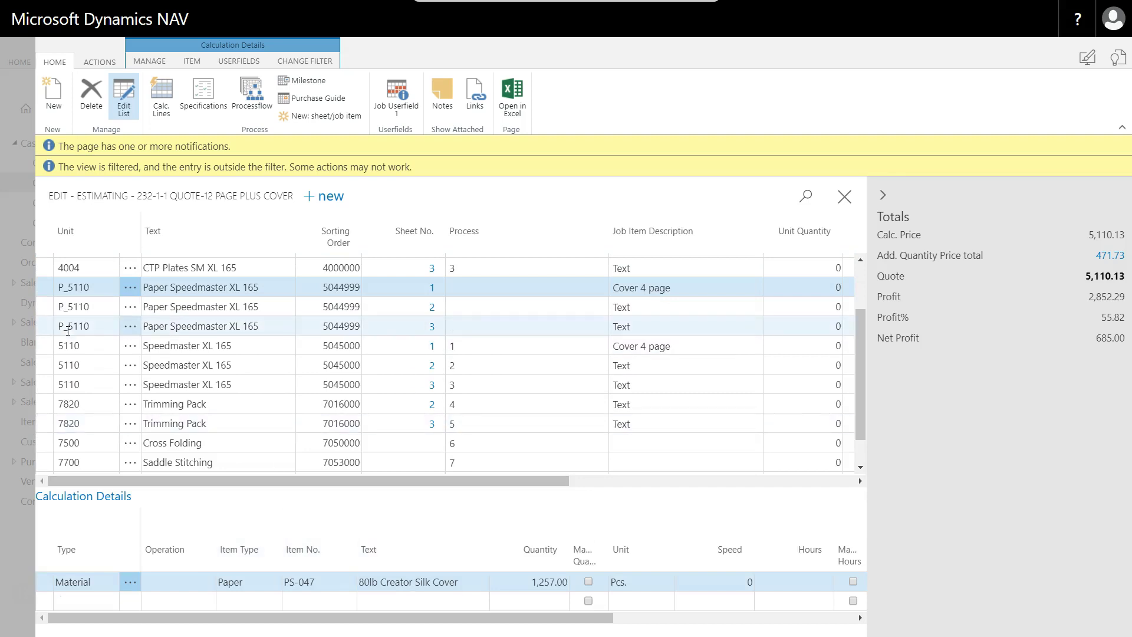
left_click(49, 308)
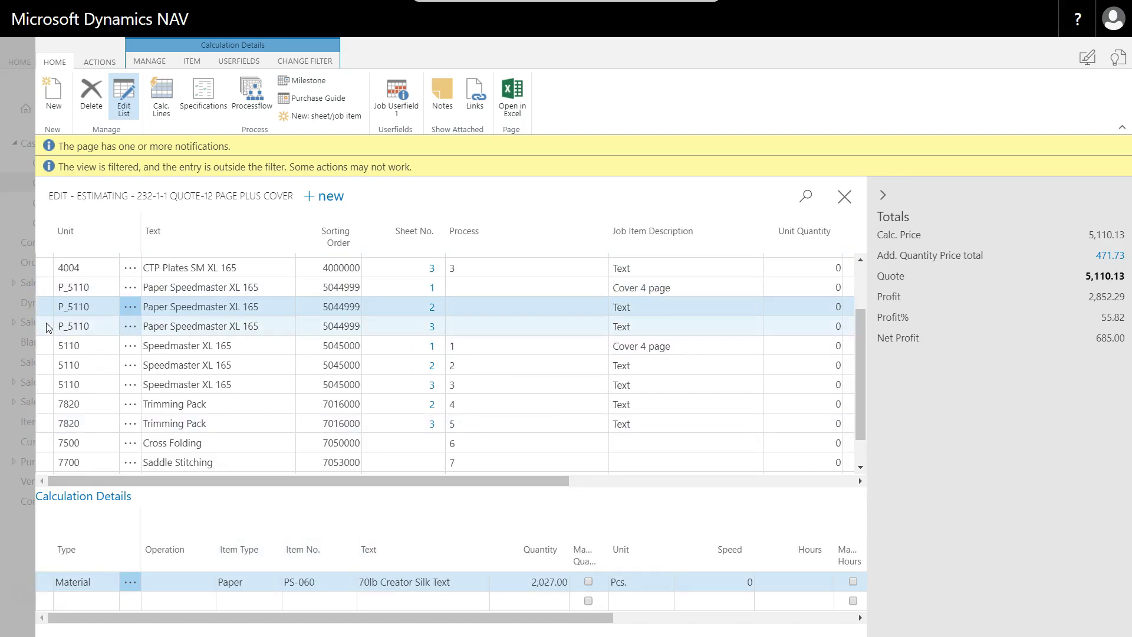
left_click(48, 326)
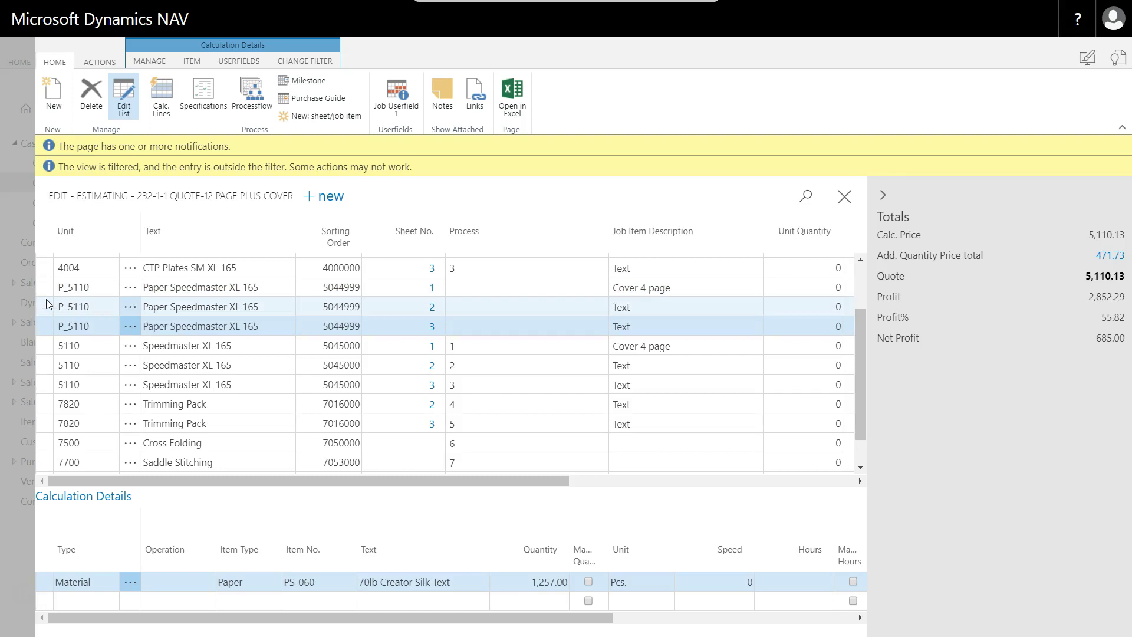
- Show the Speedmaster XL 165 cover sheet details: 1,257 printing quantity and four ink lines
left_click(49, 348)
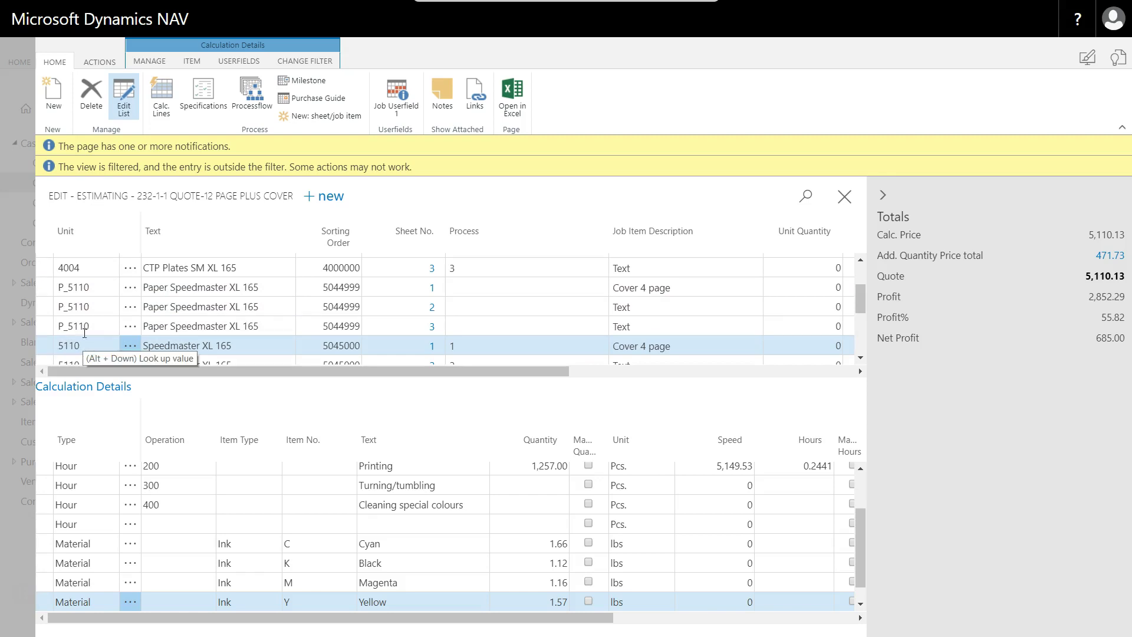
scroll(460, 484, "up", 2)
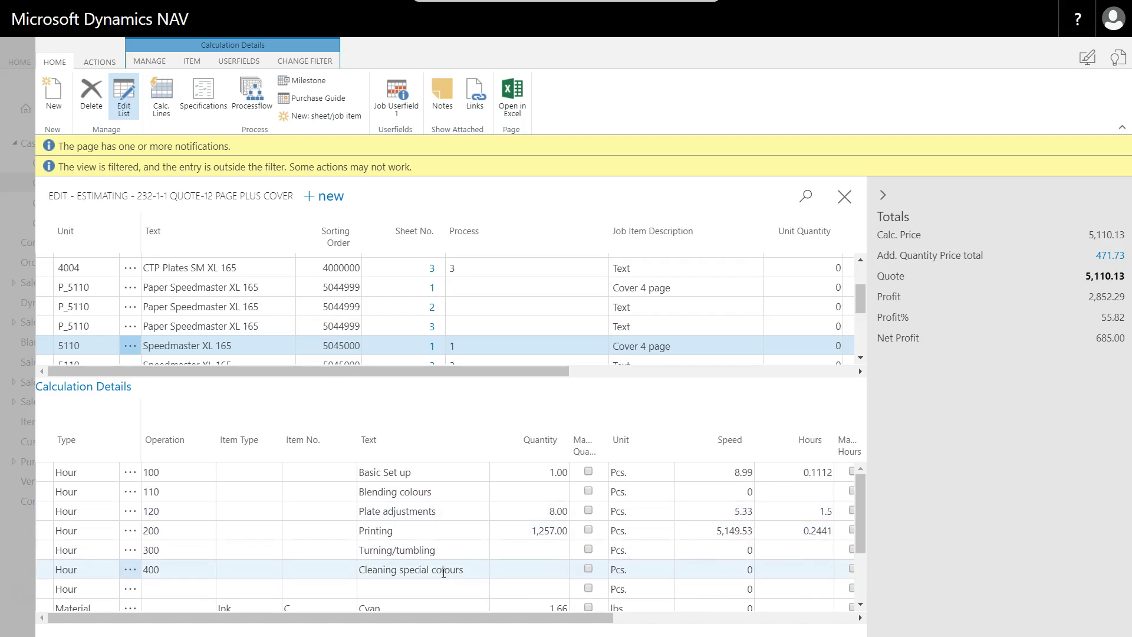
scroll(456, 533, "down", 3)
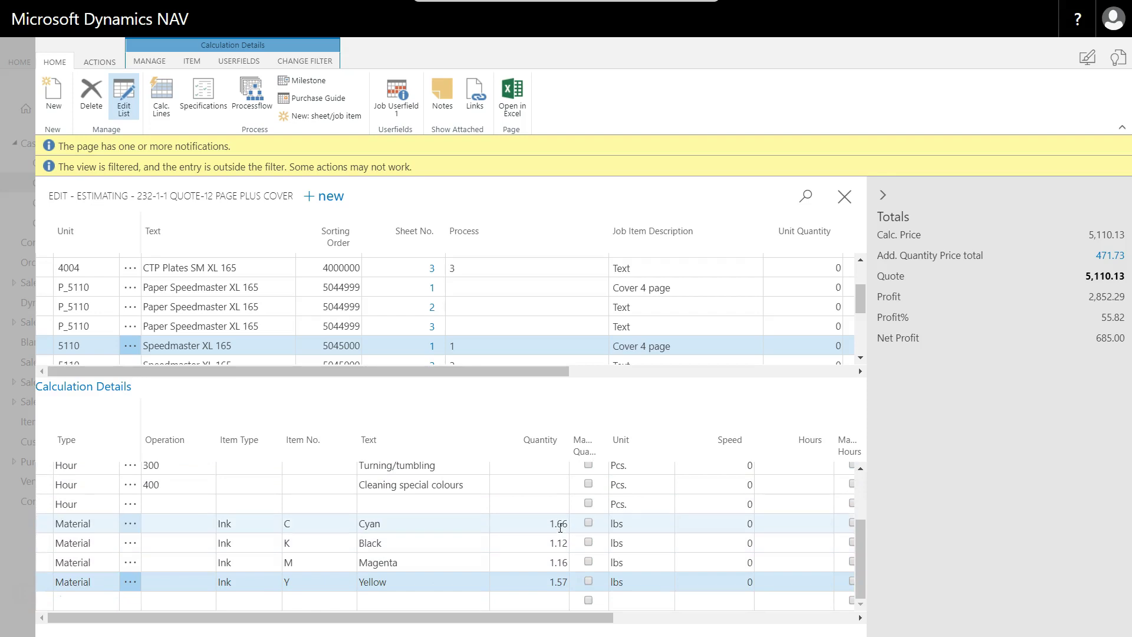
left_click_drag(550, 619, 660, 621)
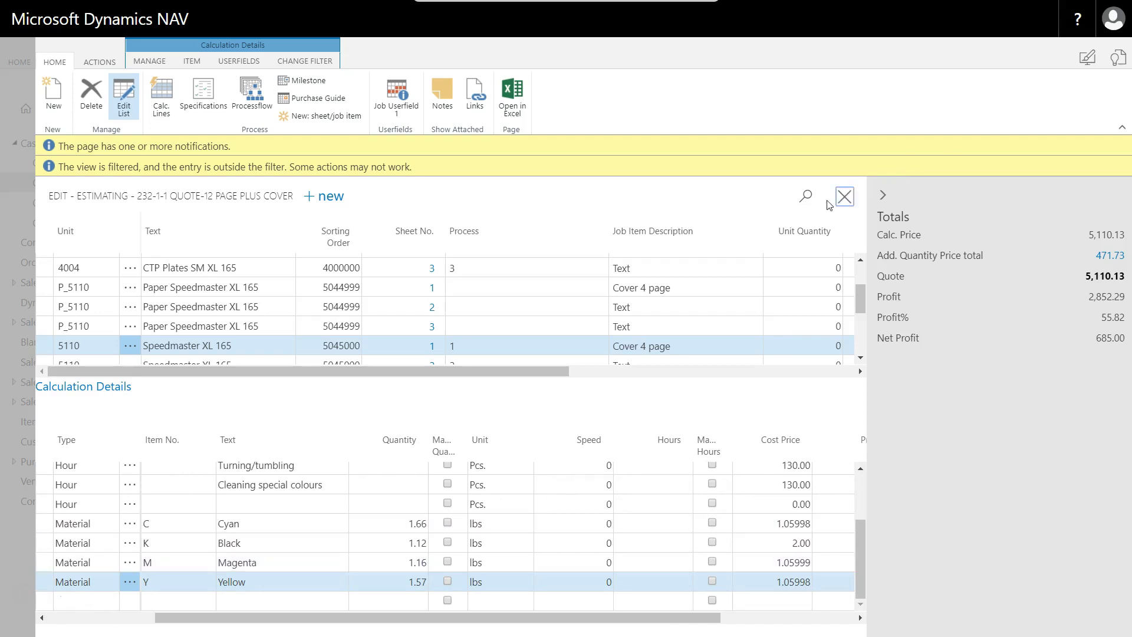
- Close the Edit - Estimating page to return to case 232's card quoted at 5,111.00
left_click(425, 349)
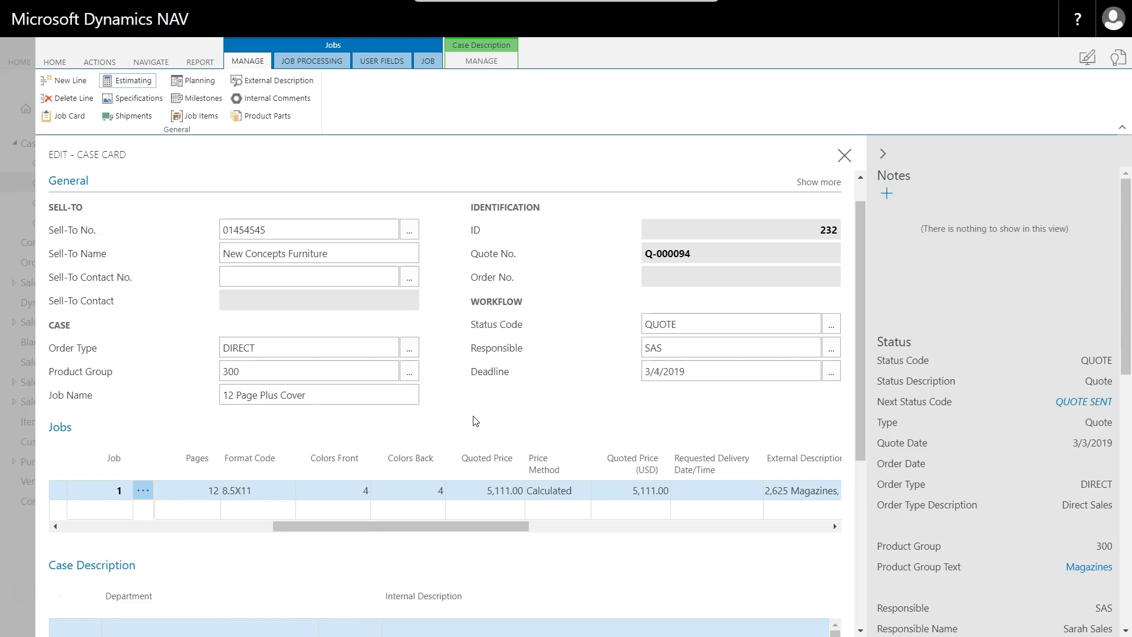